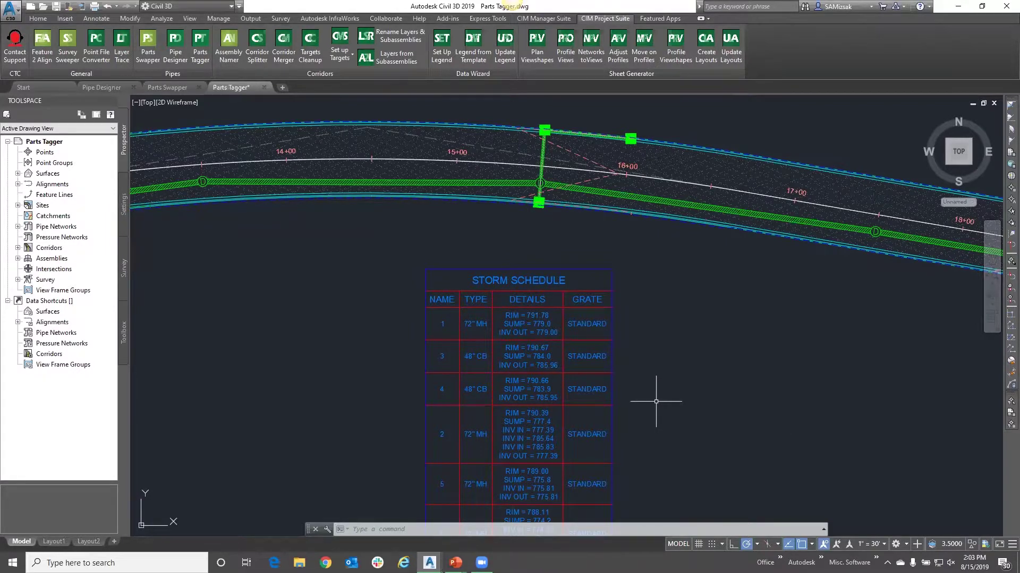
Select the storm manhole at the start of the main run and the two catch basins between stations 11+00 and 12+00.
mouse_move(656, 395)
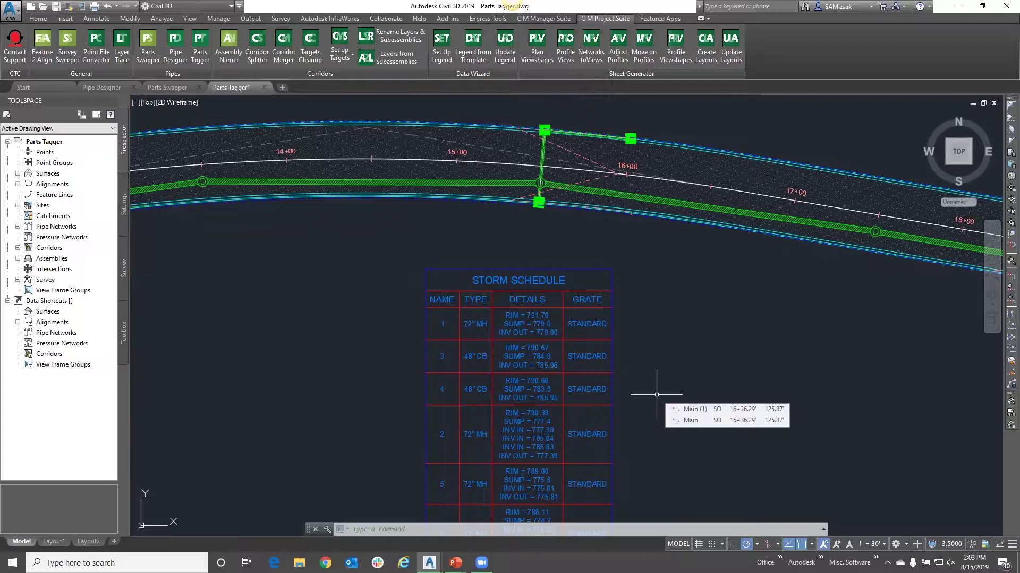
scroll(358, 341, "down", 3)
middle_click_drag(337, 318, 425, 316)
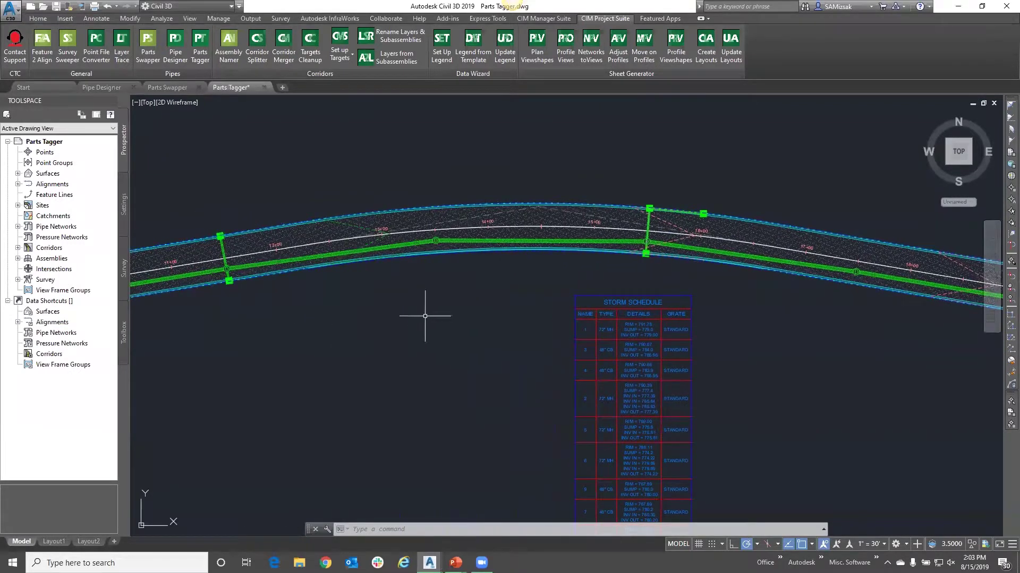
middle_click_drag(330, 346, 513, 323)
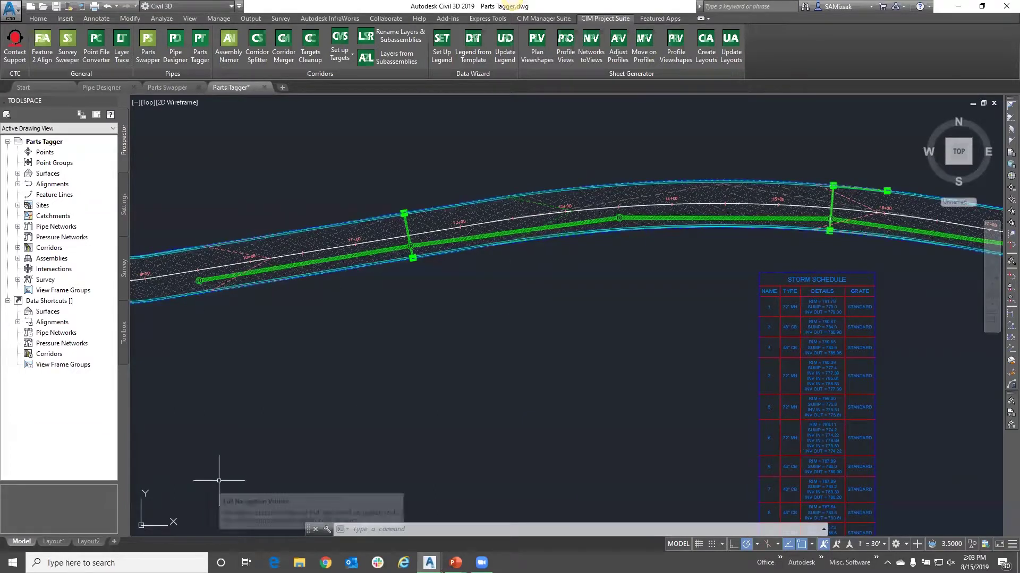
scroll(199, 285, "up", 2)
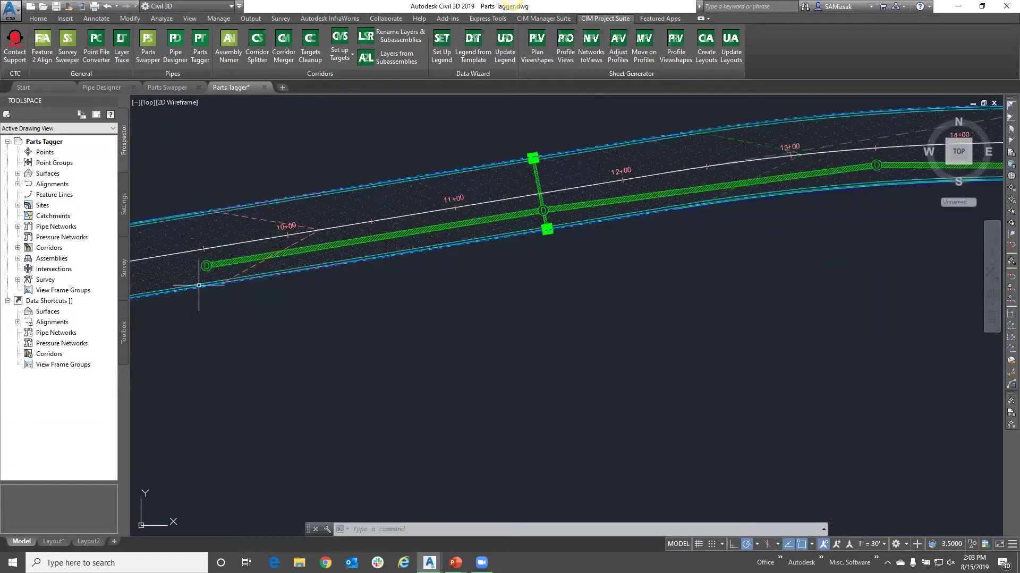
scroll(202, 264, "up", 2)
left_click(202, 263)
scroll(423, 239, "down", 3)
scroll(427, 240, "up", 3)
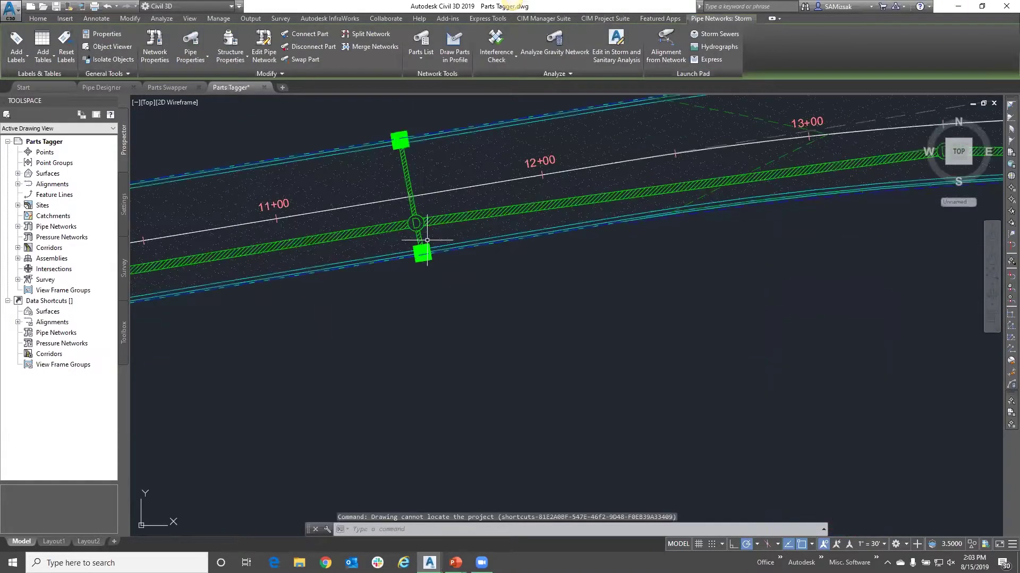
scroll(427, 240, "up", 2)
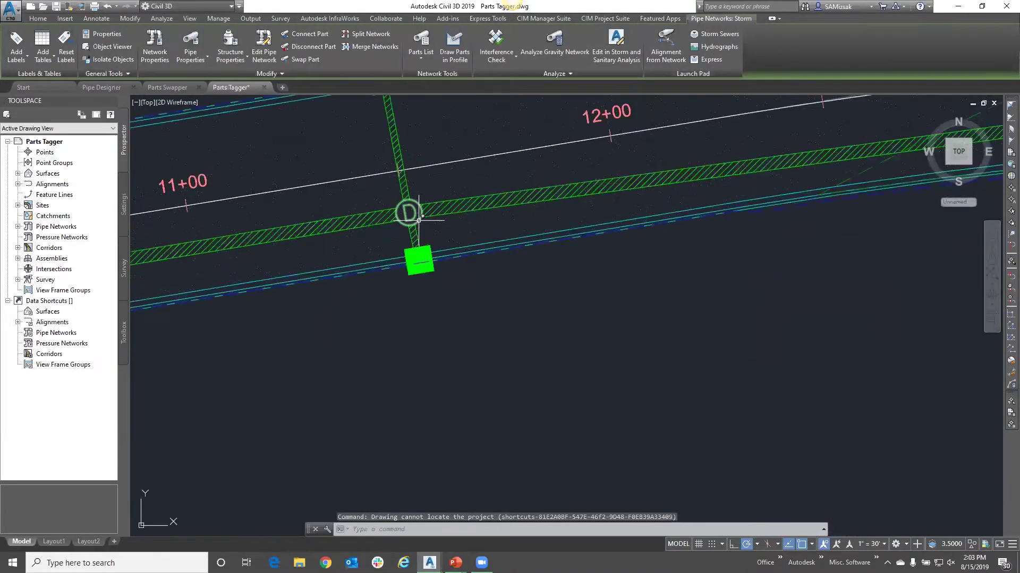
left_click(426, 269)
mouse_move(433, 235)
middle_mouse_down()
mouse_move(480, 330)
mouse_move(541, 374)
middle_mouse_up()
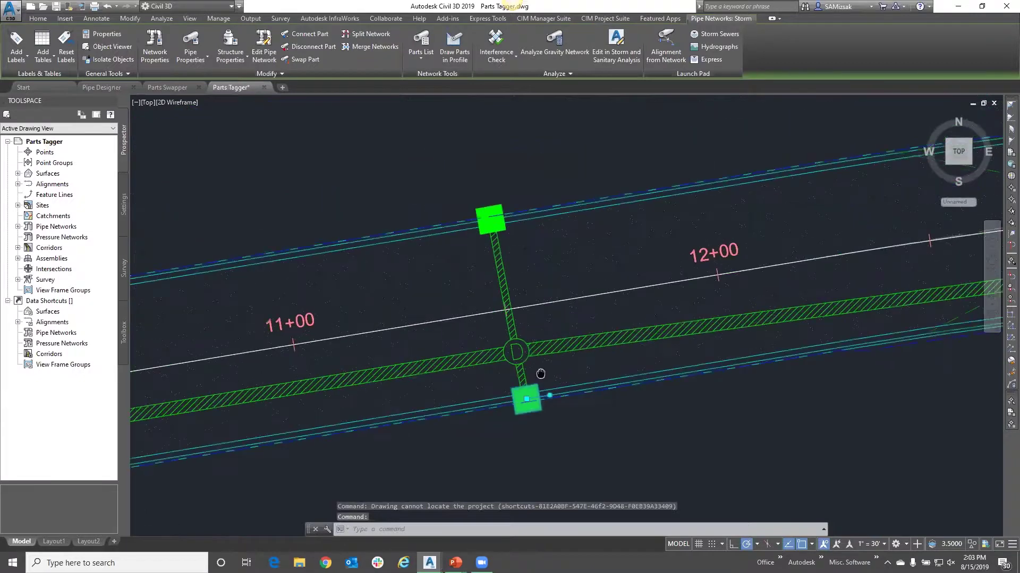
scroll(568, 218, "down", 3)
scroll(568, 221, "up", 3)
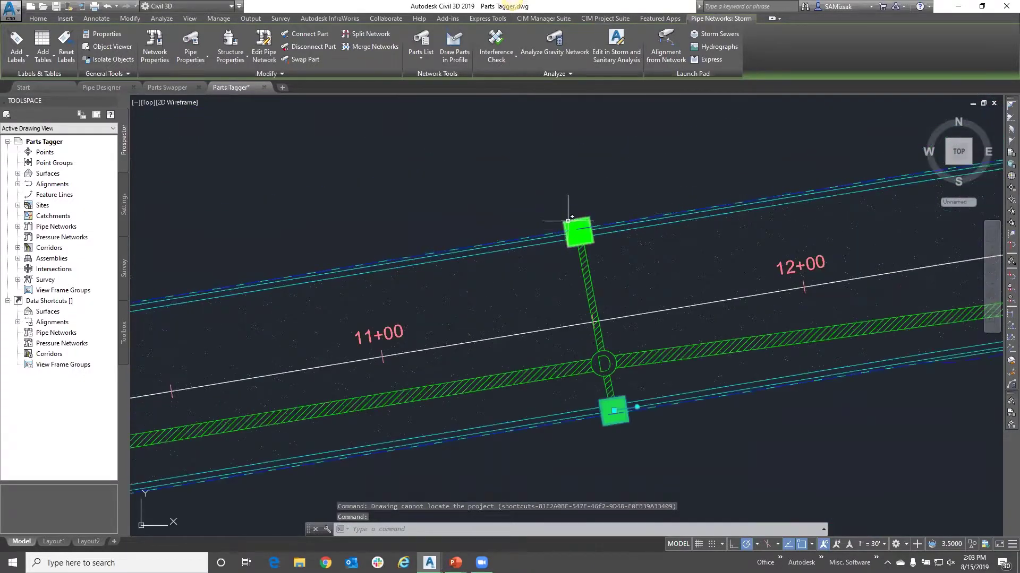
left_click(569, 220)
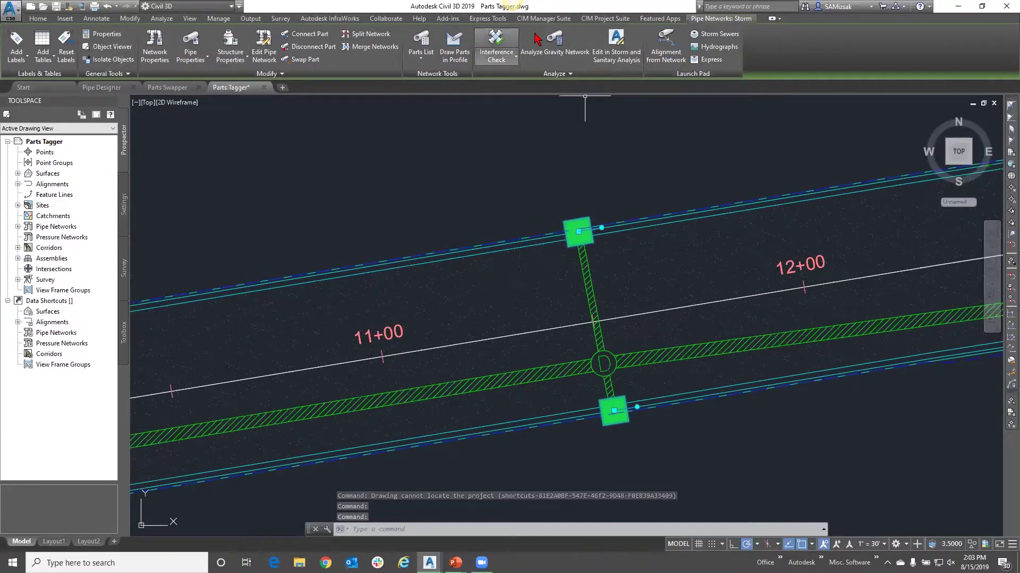
Start Parts Tagger for the selected structures and review its pipe and structure settings.
left_click(600, 19)
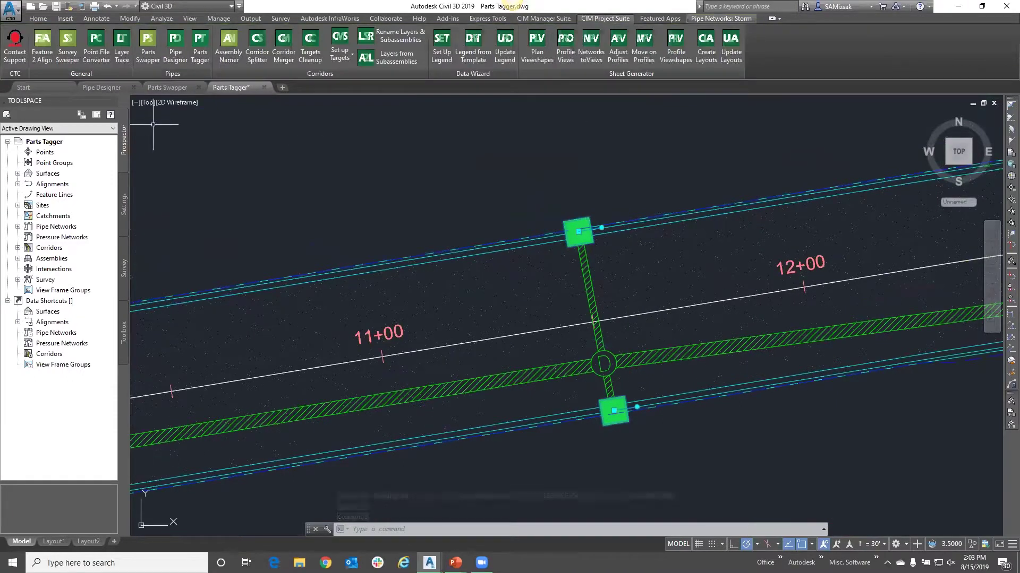
left_click(201, 51)
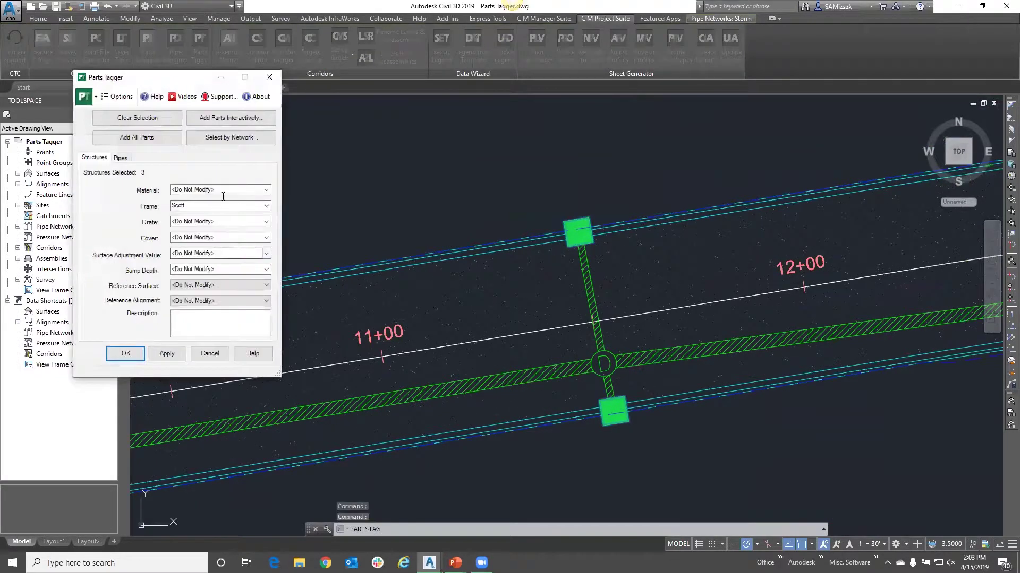
left_click_drag(183, 78, 332, 63)
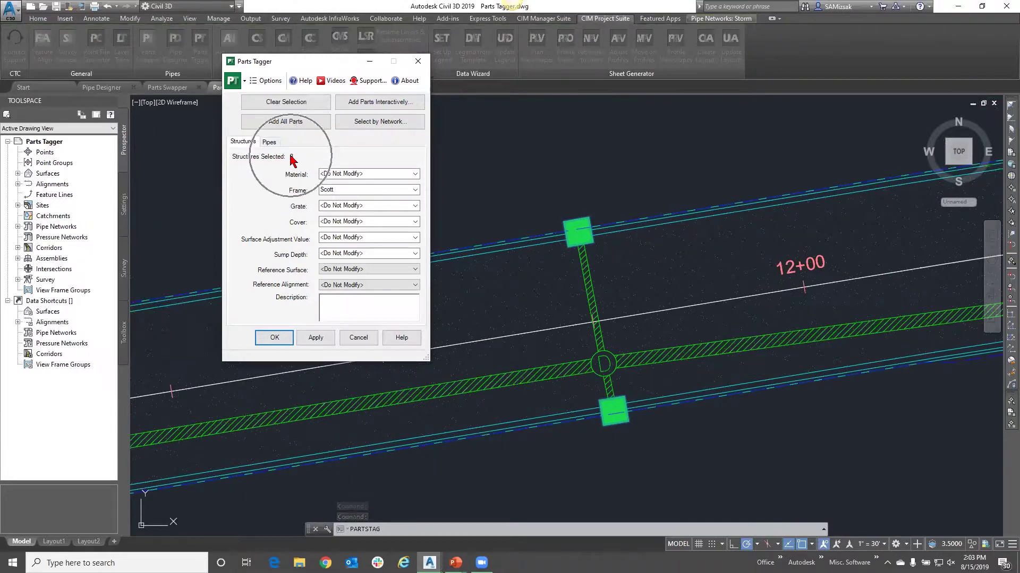
left_click(269, 142)
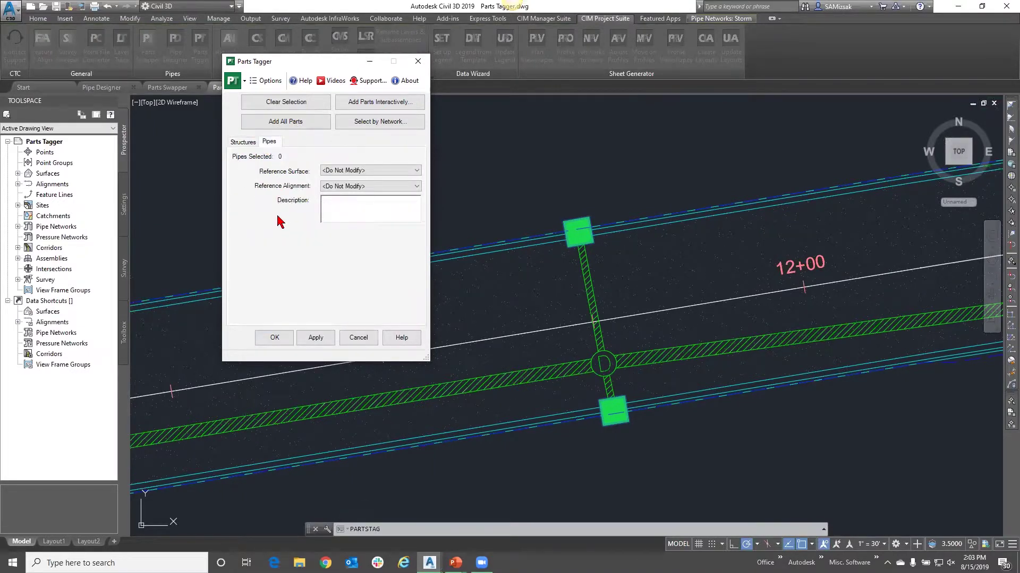
left_click(247, 147)
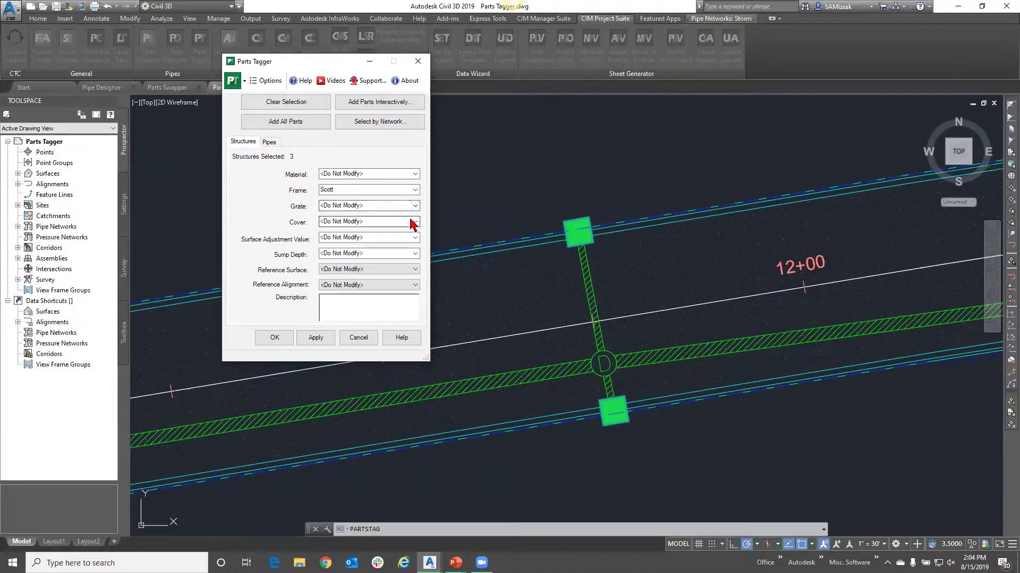
Reset Frame to <Do Not Modify> and enter the person's first name as the structures' Grate value.
left_click(415, 190)
left_click(372, 198)
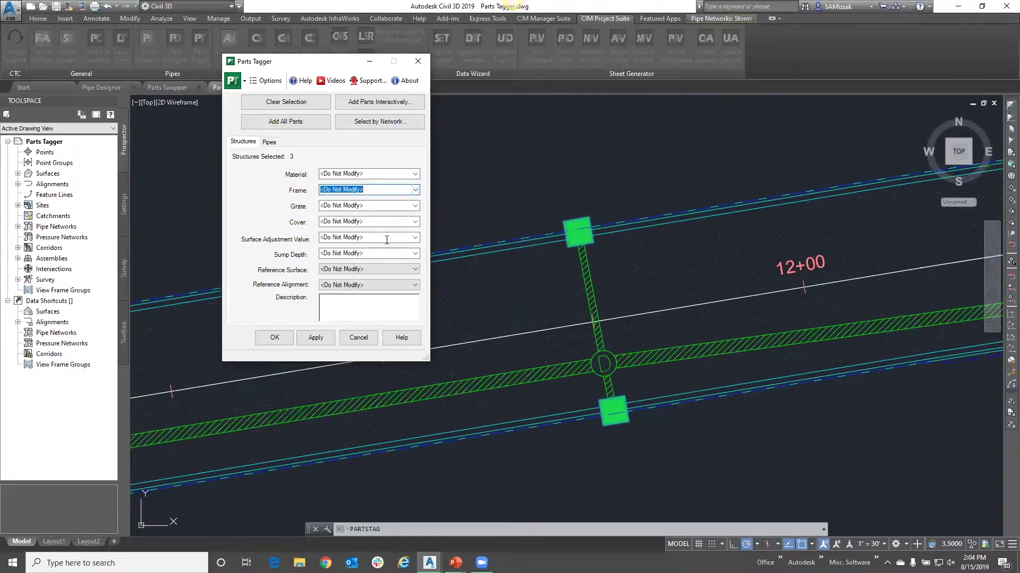
left_click(404, 206)
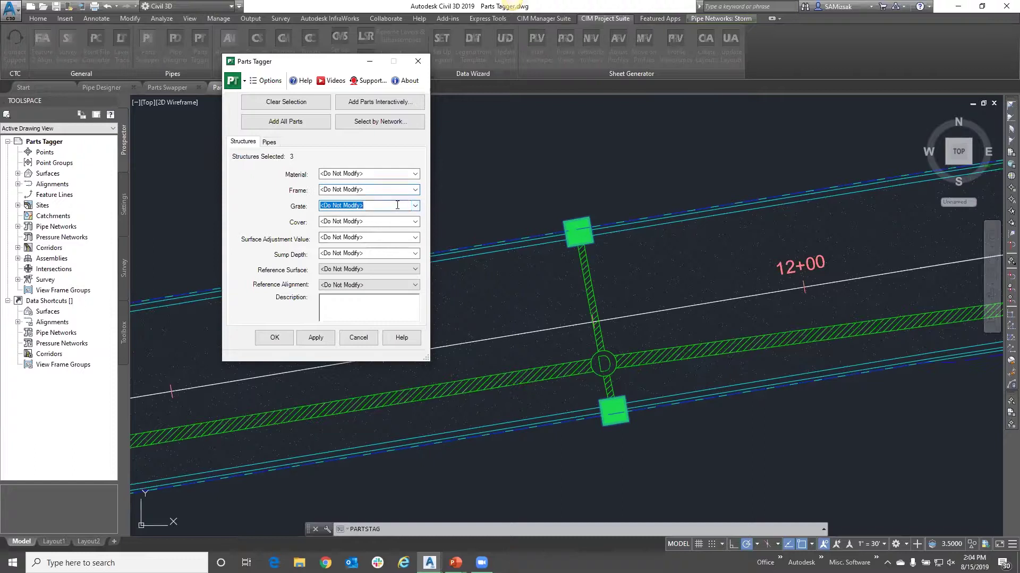
type("Scott")
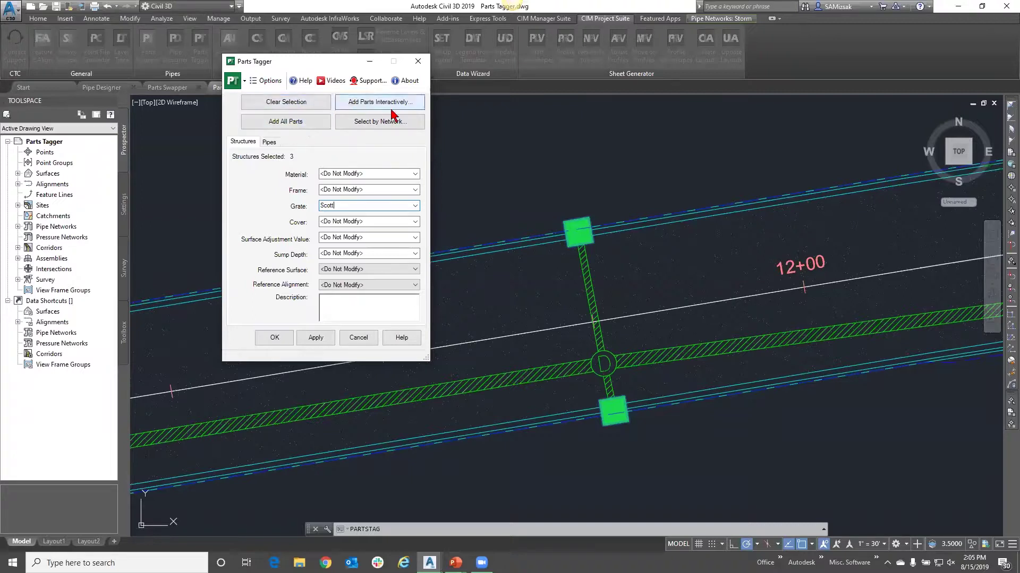
Add the manhole between stations 13+00 and 14+00 to the tagging selection interactively and apply the grate tag to all selected structures.
left_click(366, 104)
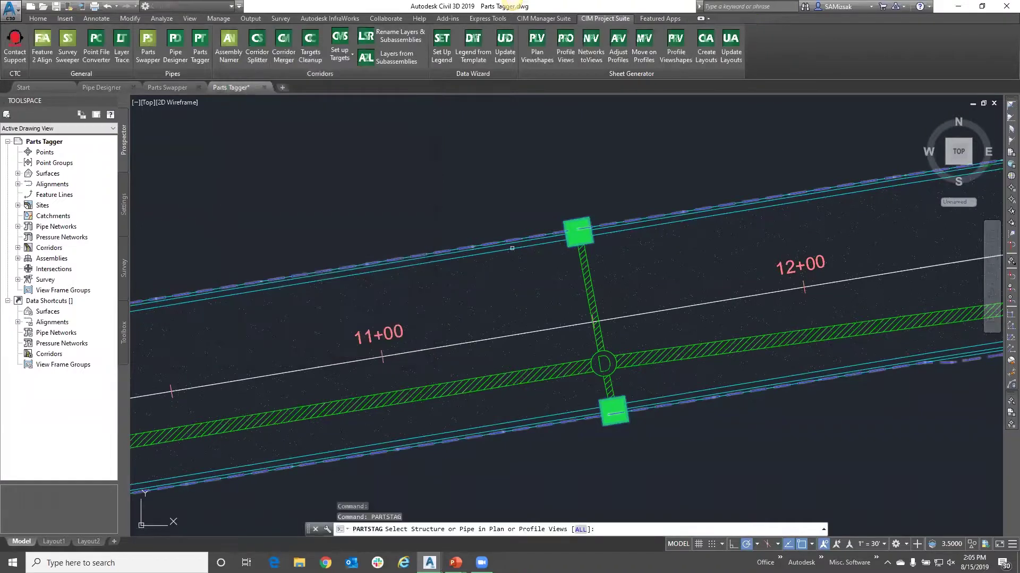
scroll(511, 248, "down", 5)
scroll(493, 308, "up", 5)
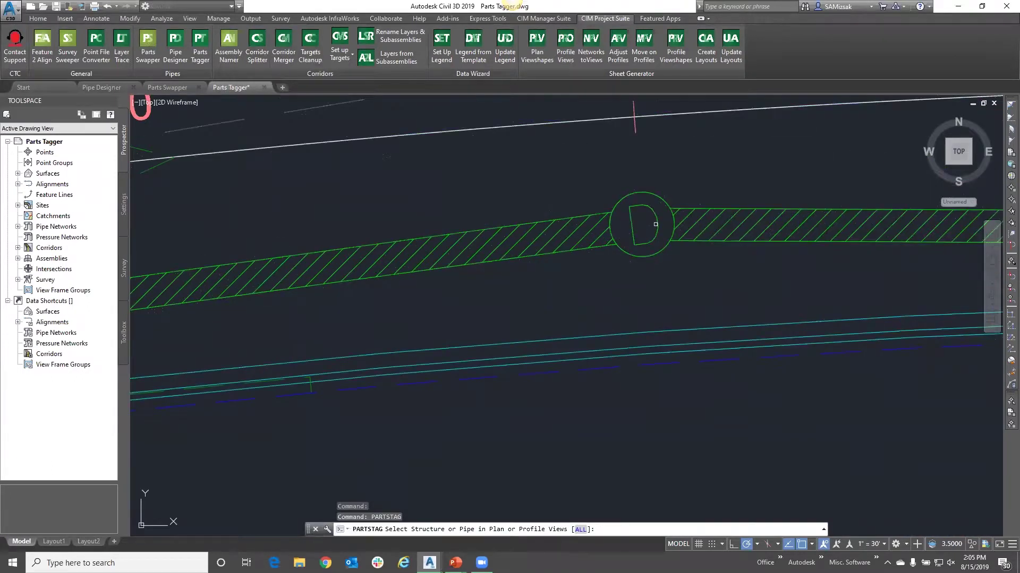
left_click(654, 234)
key("Return")
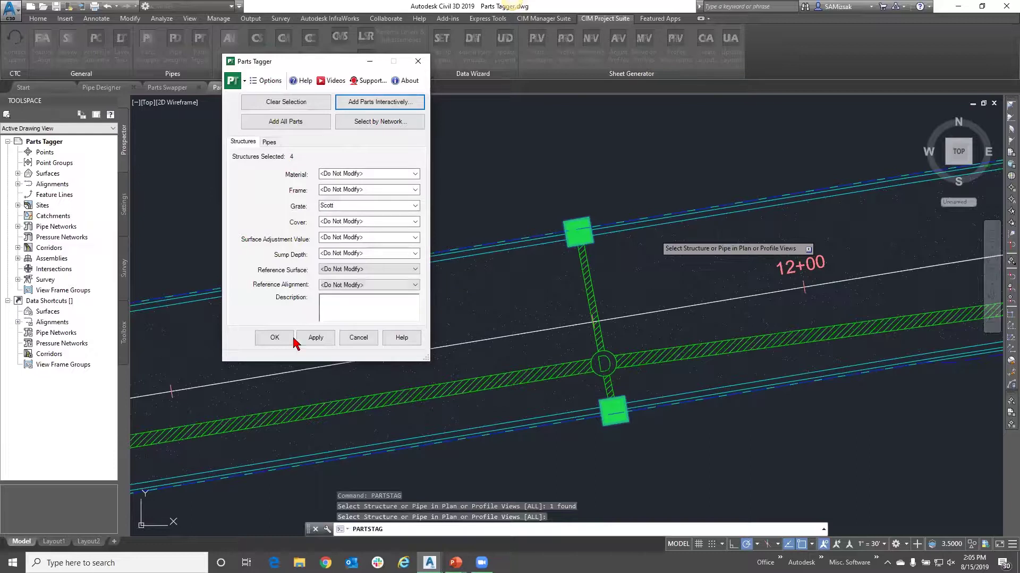
left_click(275, 338)
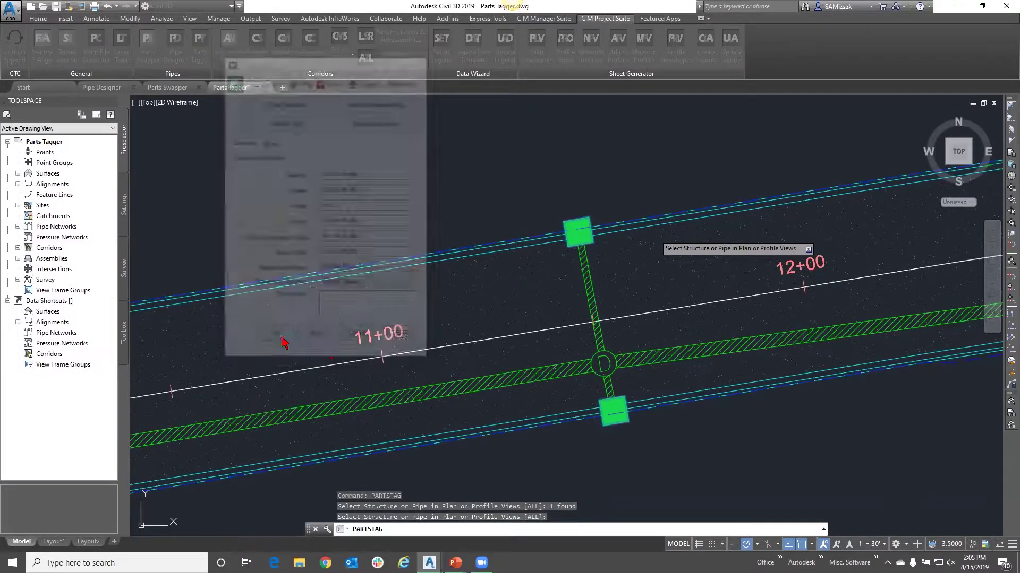
Check the GRATE column of the storm schedule and view the table's properties without changing them.
scroll(553, 271, "down", 5)
middle_click_drag(953, 345, 473, 210)
scroll(648, 292, "up", 3)
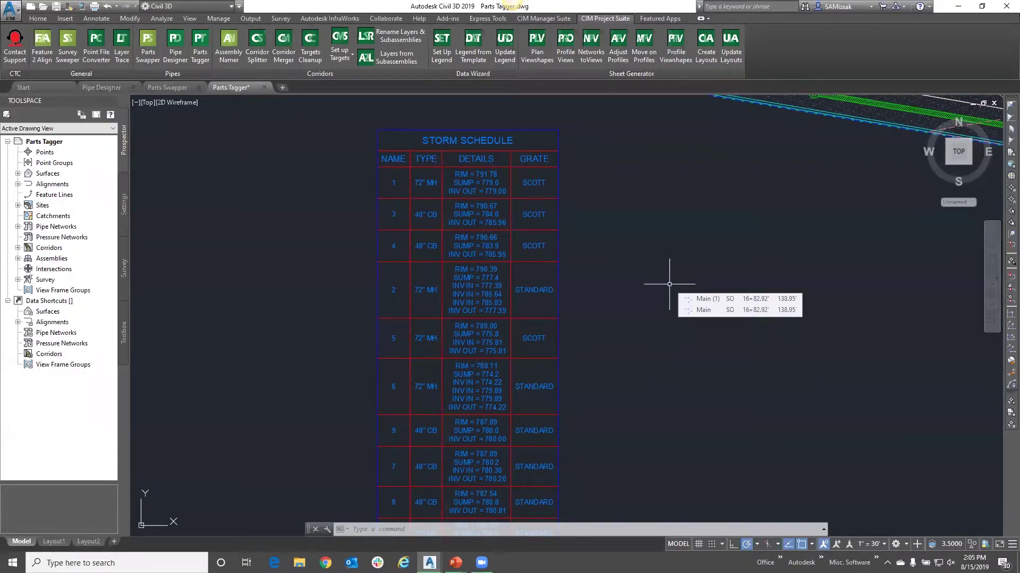
left_click(473, 141)
right_click(472, 142)
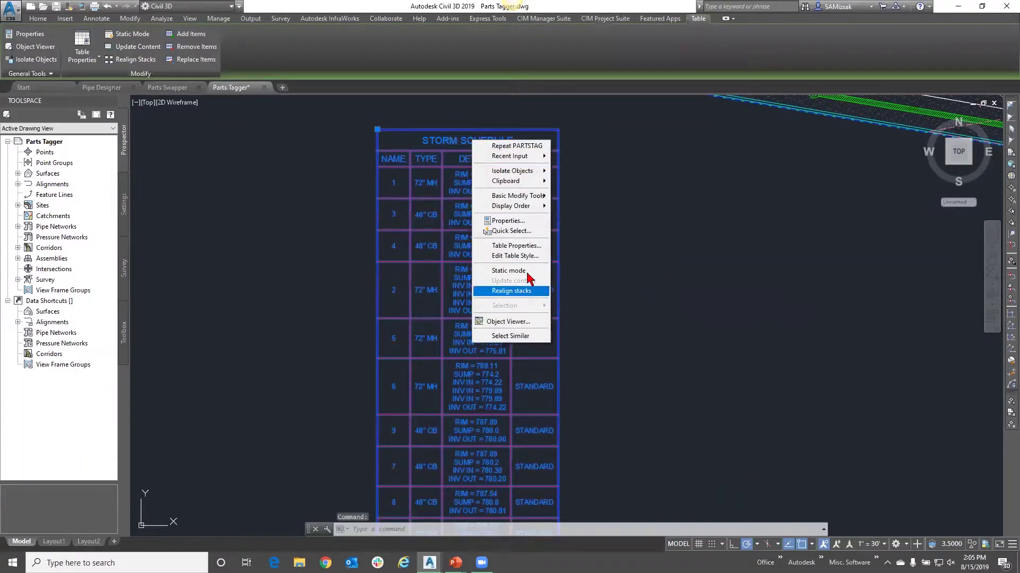
left_click(513, 245)
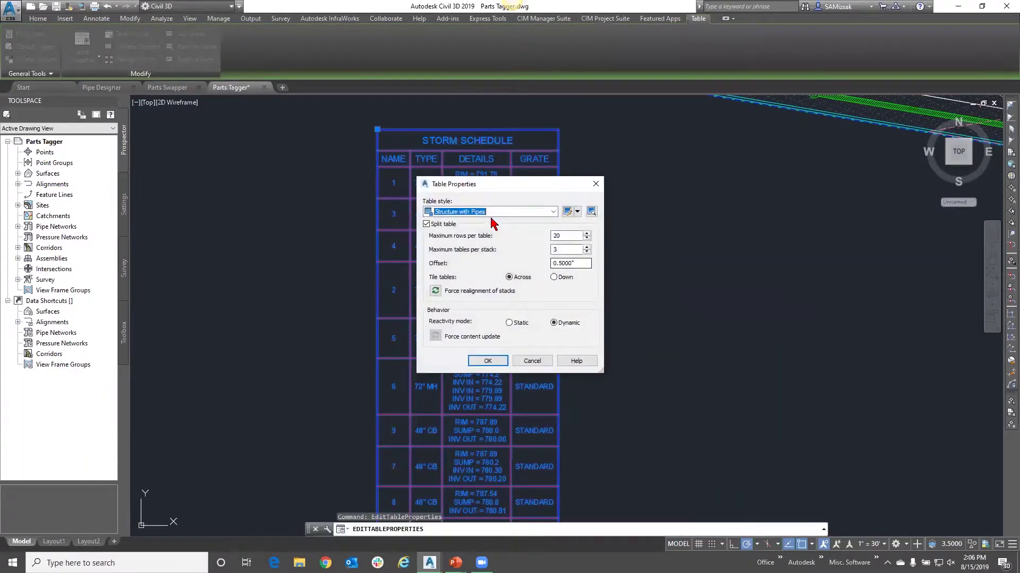
left_click(489, 362)
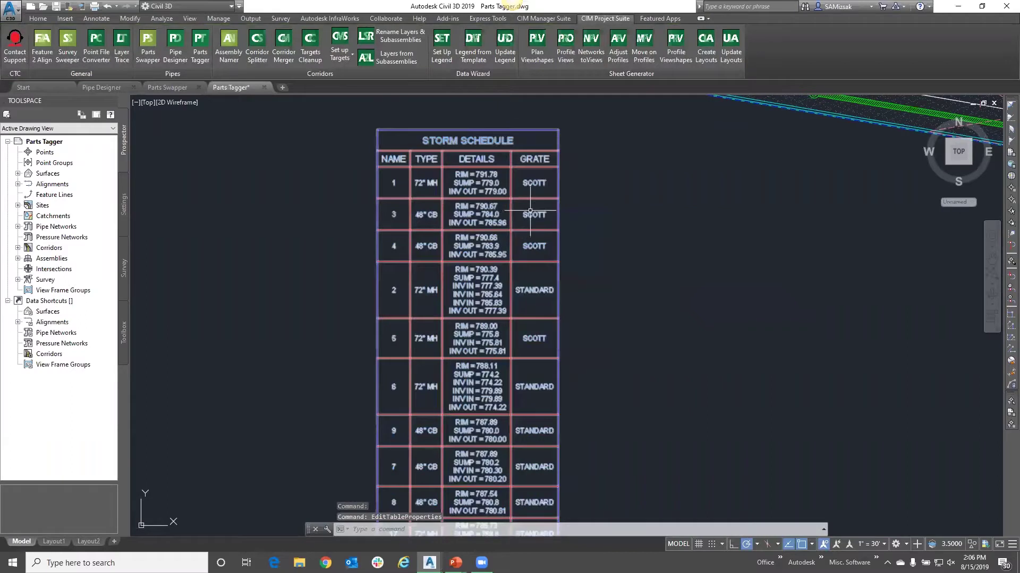
Examine which property feeds the GRATE column in the storm schedule's Structure with Pipes table style, leaving the style unchanged.
right_click(473, 140)
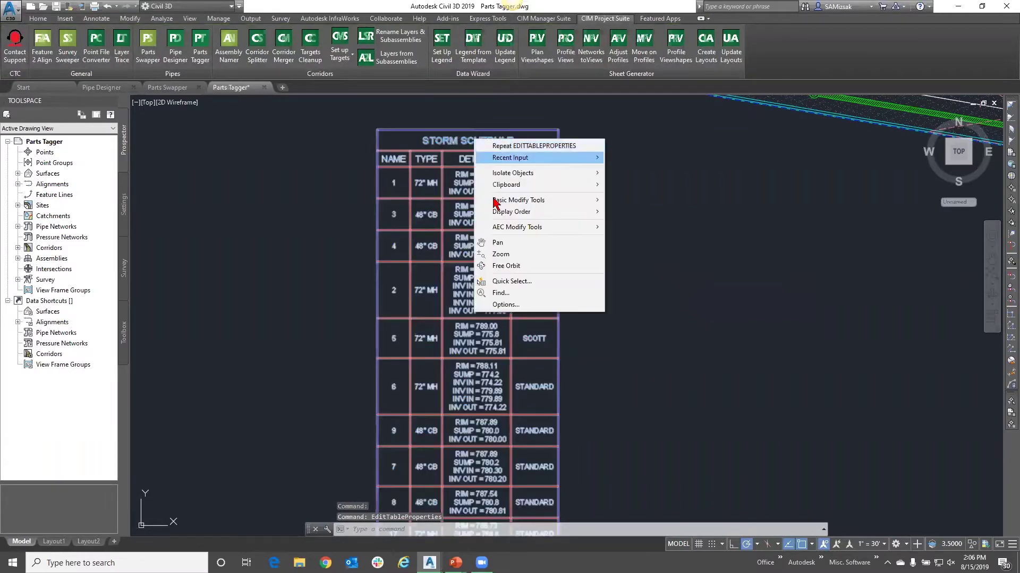
key("Escape")
right_click(466, 141)
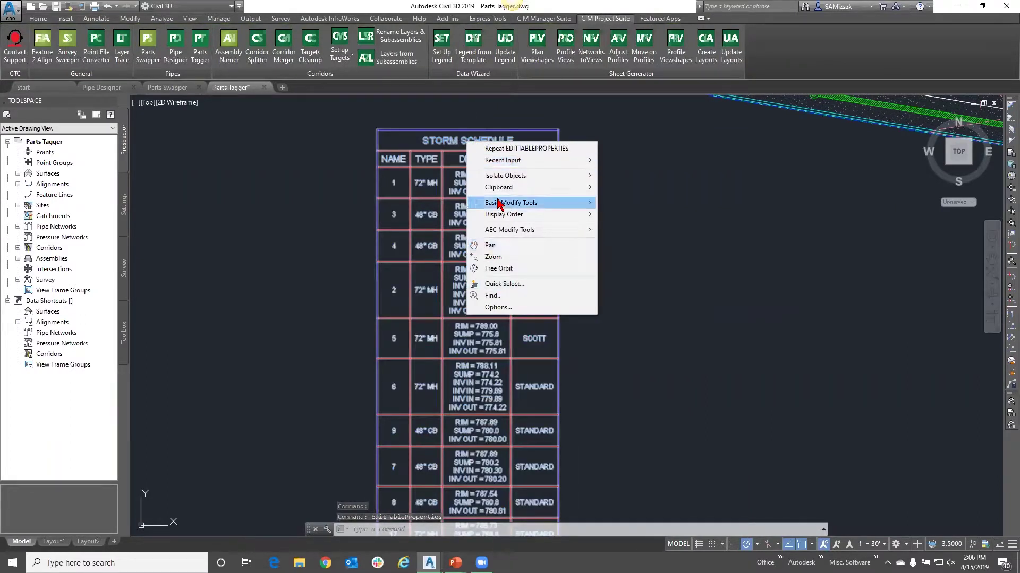
key("Escape")
left_click(518, 145)
right_click(510, 142)
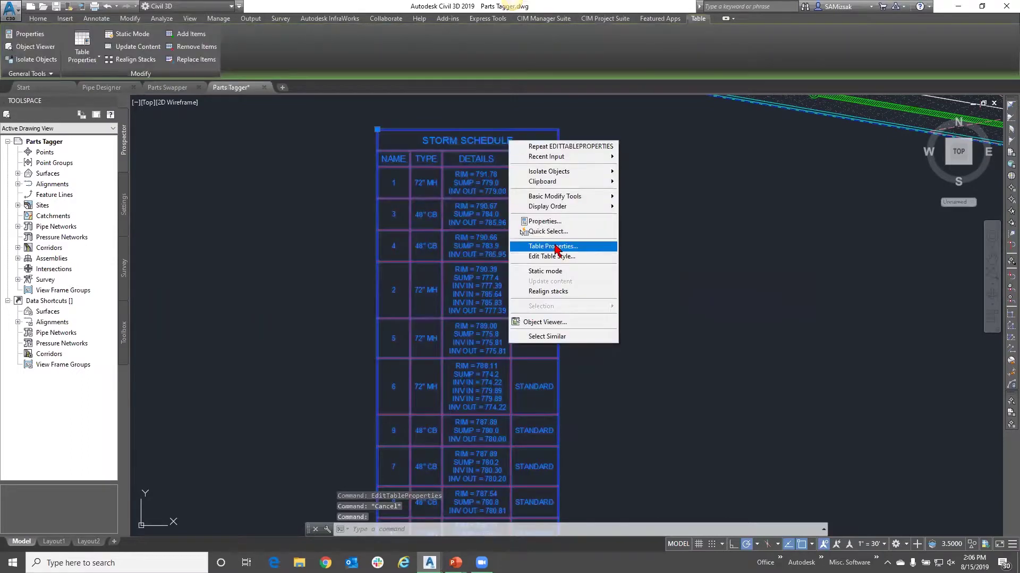
left_click(556, 247)
left_click(567, 211)
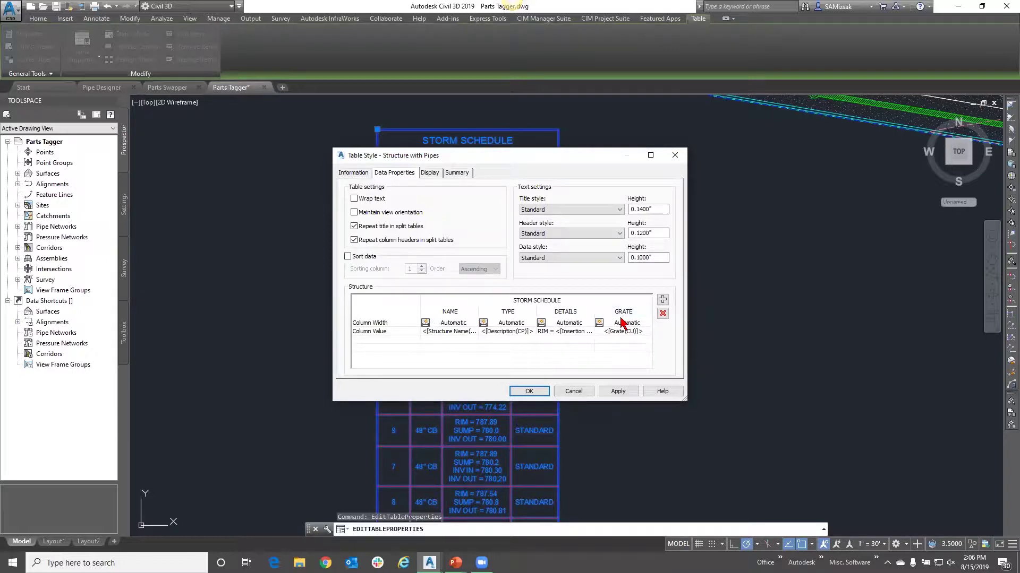
left_click(672, 157)
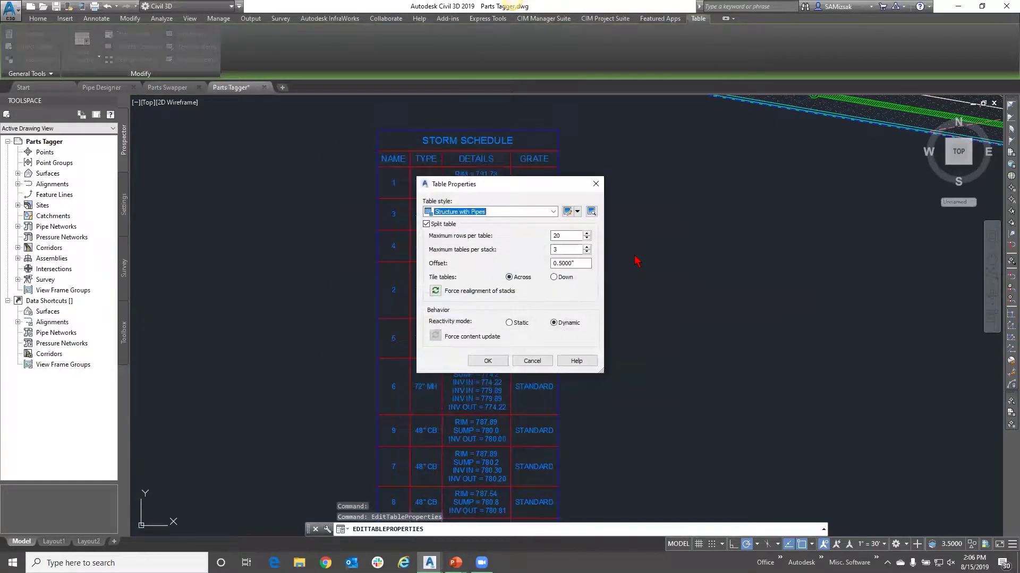
left_click(539, 361)
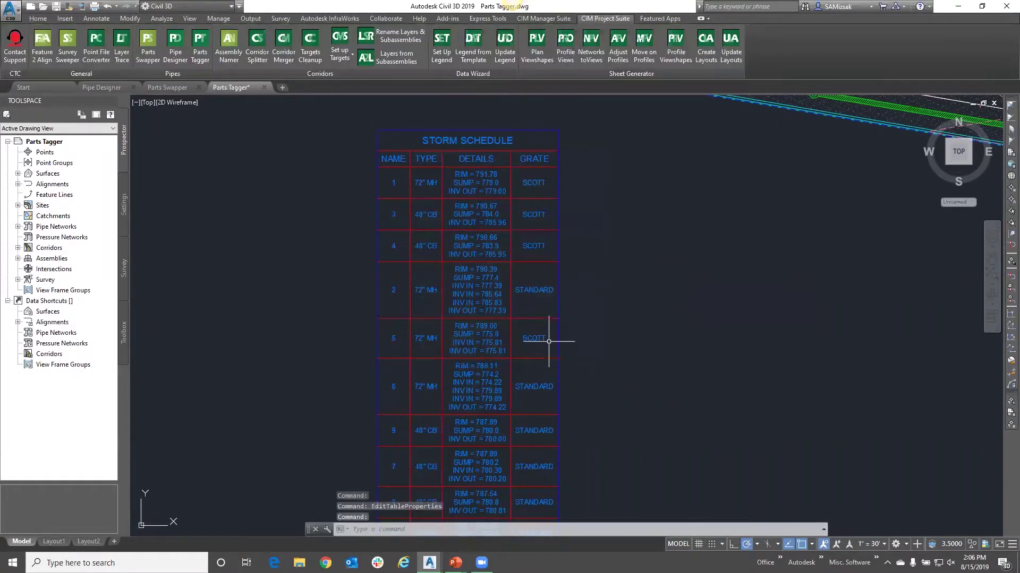
Open the structure properties of the manhole at the start of the main run.
scroll(567, 317, "down", 2)
scroll(566, 318, "down", 3)
scroll(357, 285, "up", 4)
mouse_move(357, 284)
middle_mouse_down()
mouse_move(485, 230)
mouse_move(467, 249)
middle_mouse_up()
scroll(555, 244, "up", 5)
middle_click_drag(409, 212, 508, 230)
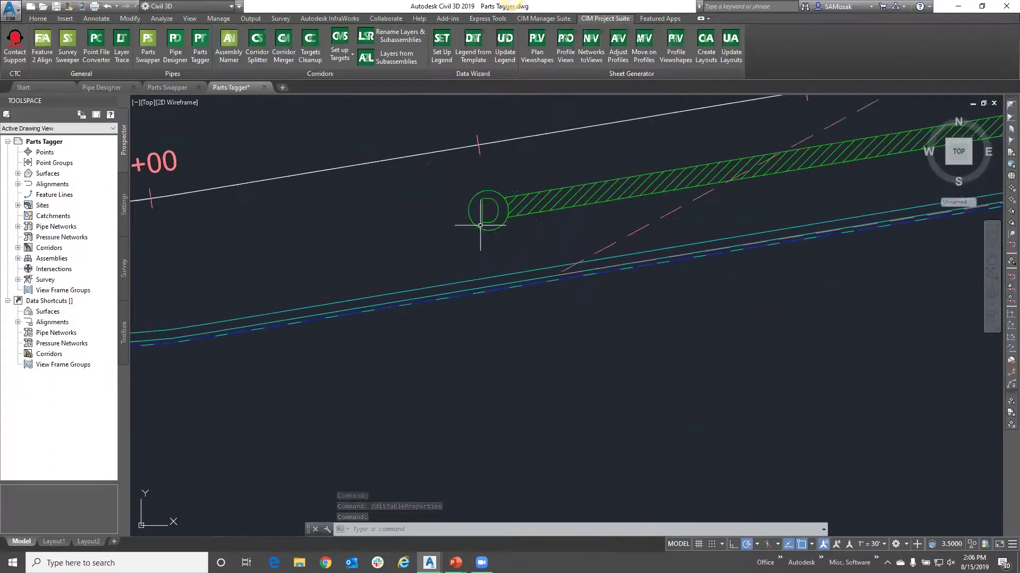
left_click(482, 208)
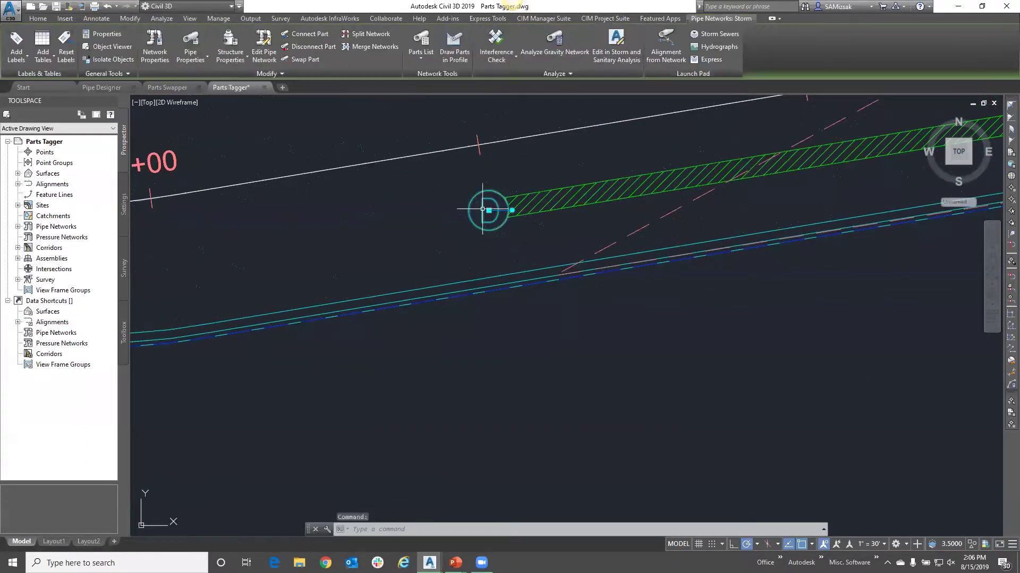
right_click(482, 209)
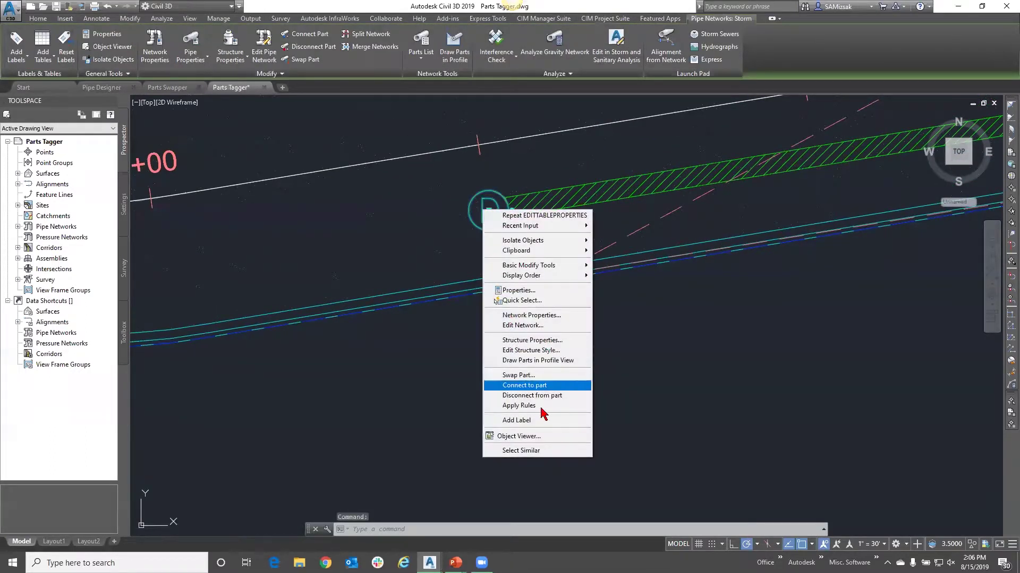
left_click(534, 338)
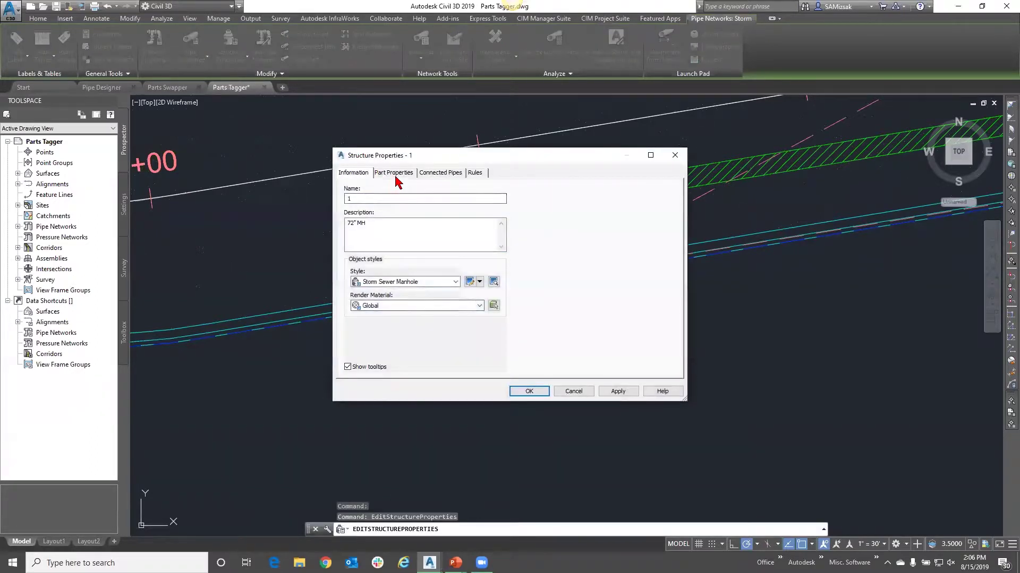
Check the Grate value among the part properties of the manhole at the start of the main run.
left_click(393, 172)
scroll(425, 238, "down", 8)
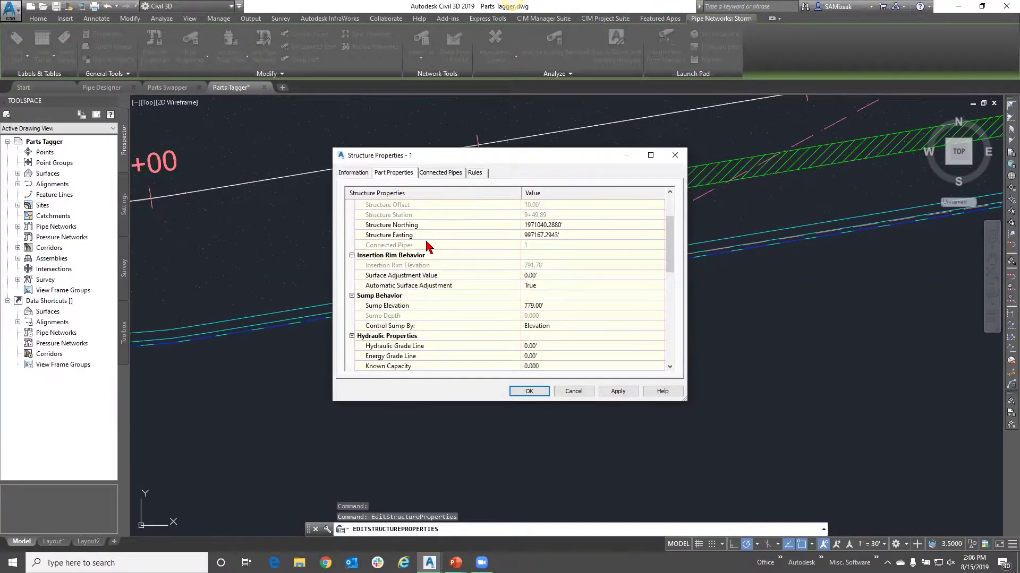
scroll(423, 243, "down", 2)
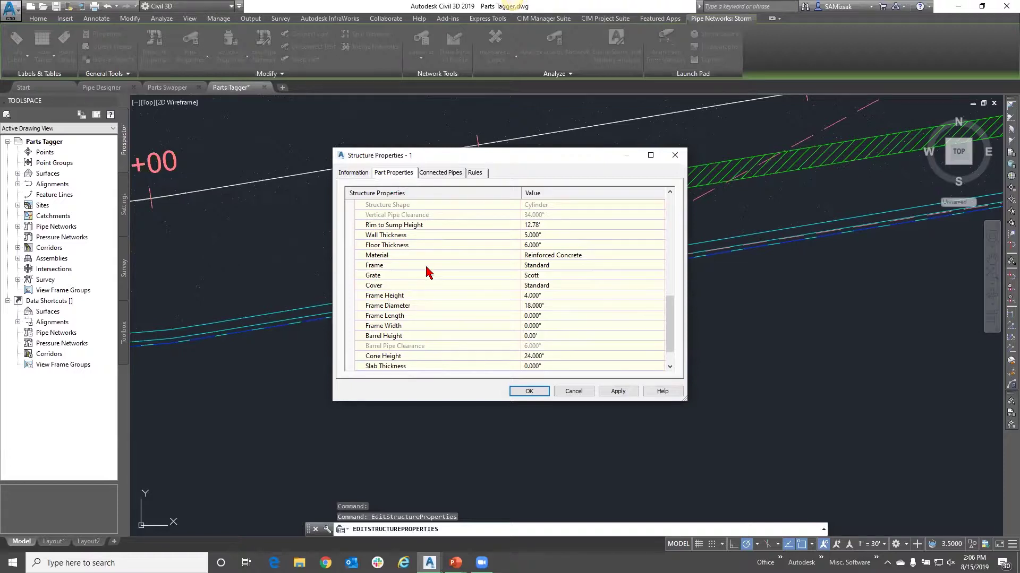
scroll(428, 272, "up", 1)
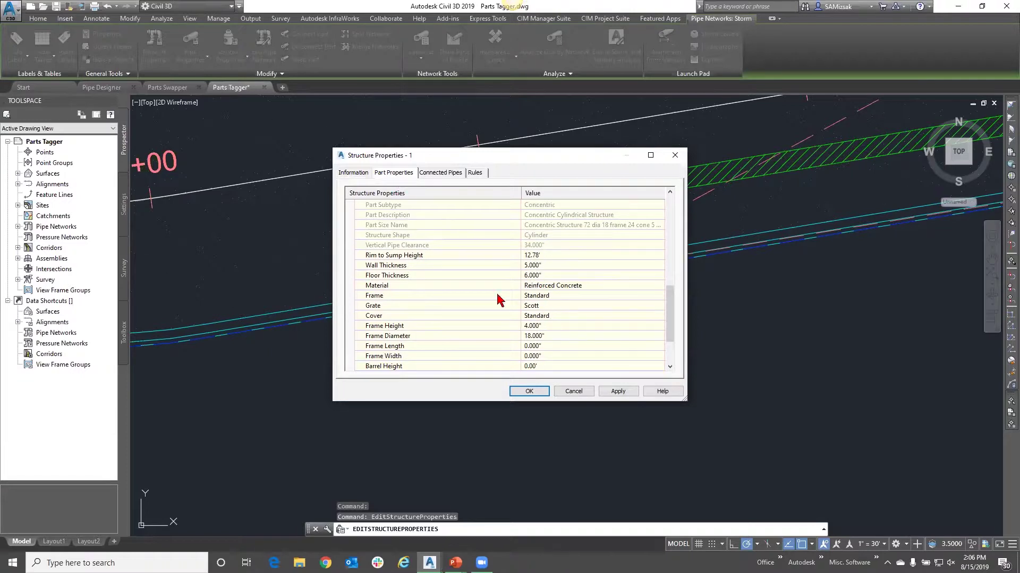
Examine the options the Grate property offers for this manhole, keep its tagged value, and close the structure properties.
left_click(547, 306)
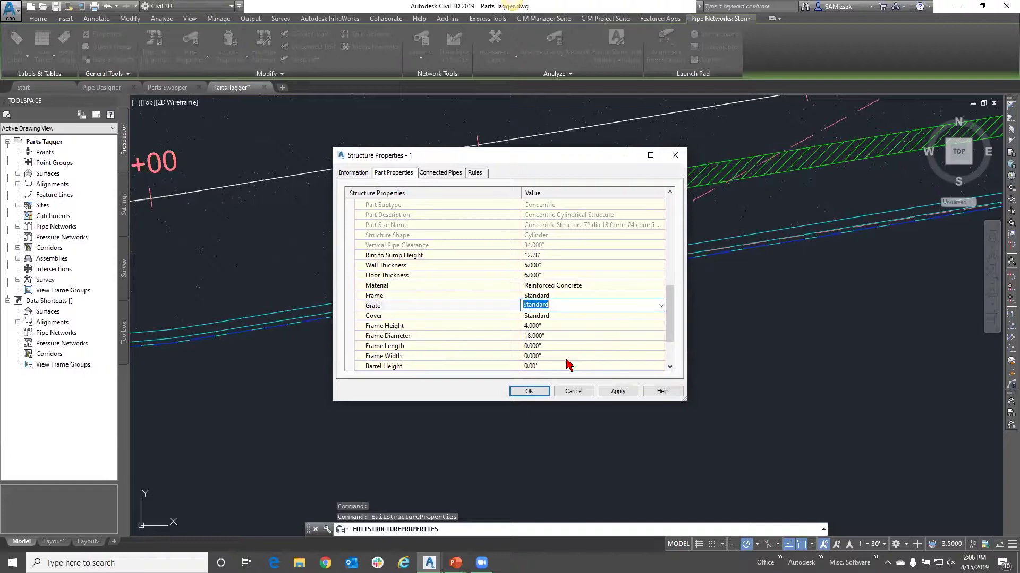
left_click(605, 394)
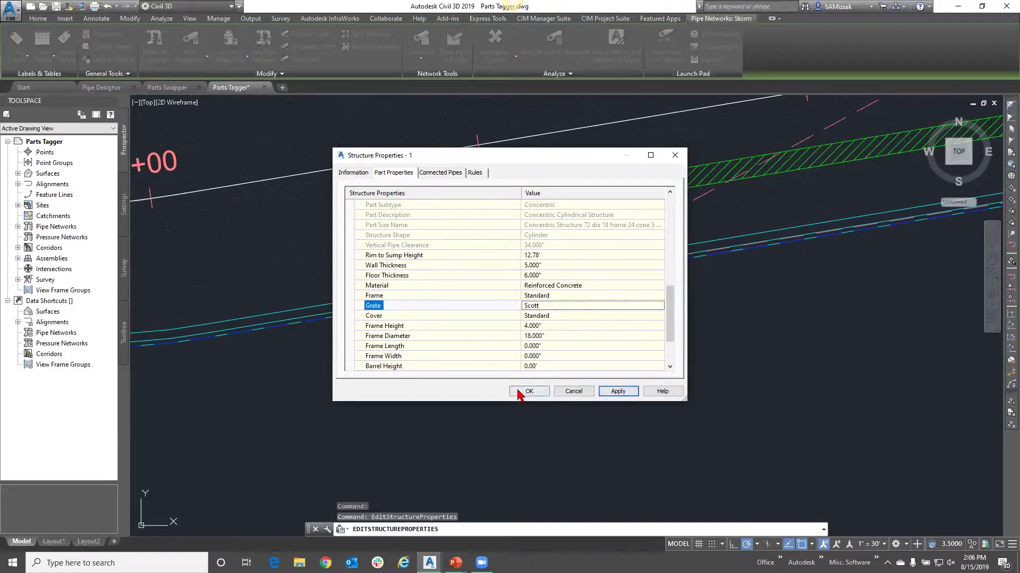
left_click(546, 305)
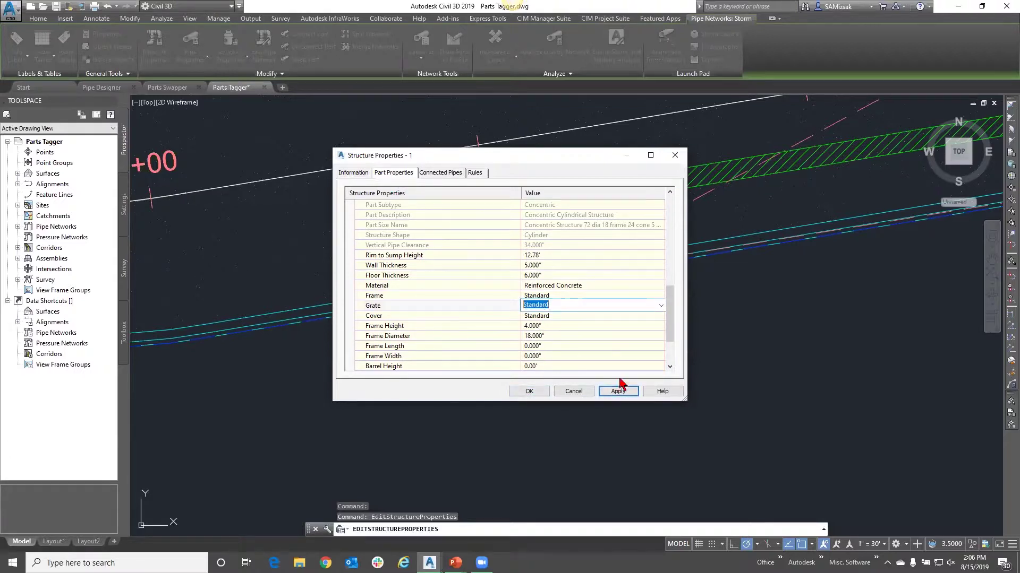
left_click(662, 306)
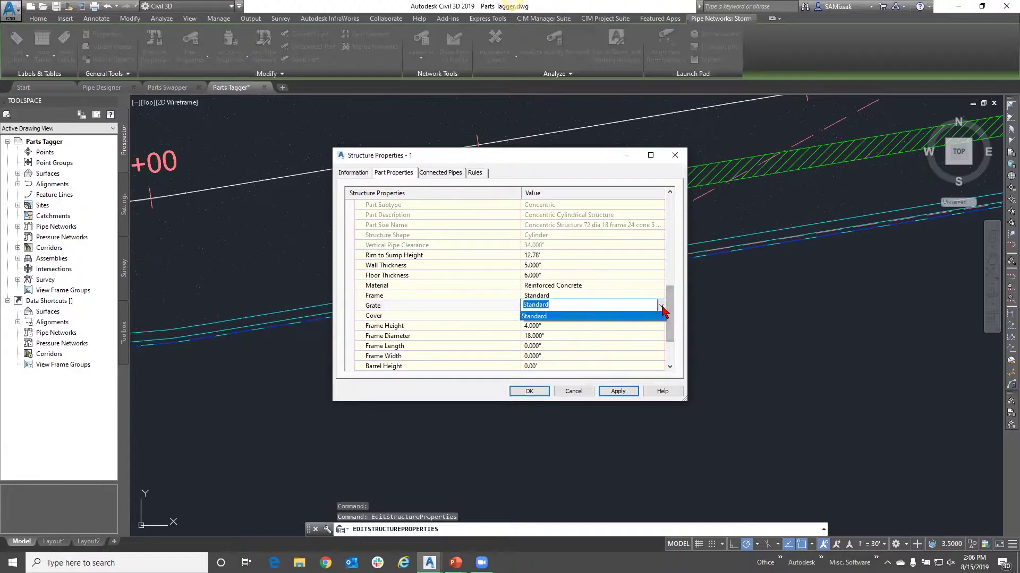
left_click(532, 317)
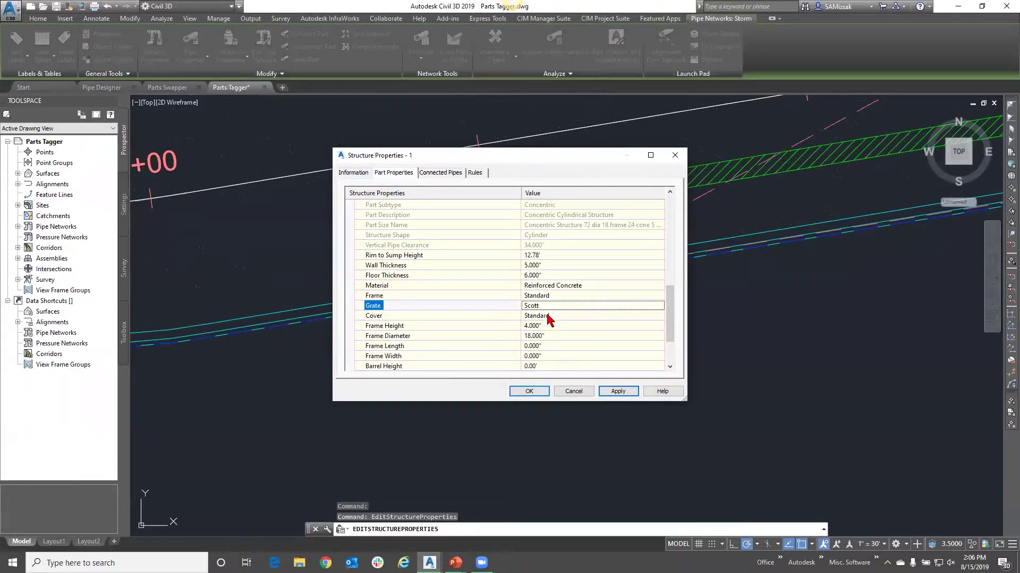
left_click(573, 336)
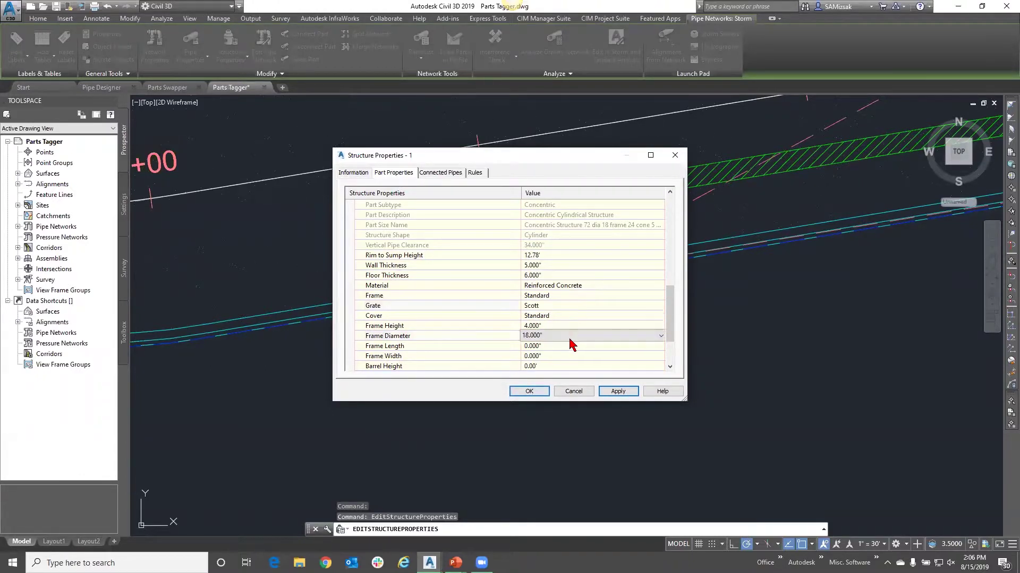
left_click(529, 390)
Review the storm schedule table below the pipe run.
scroll(564, 285, "down", 4)
scroll(564, 286, "down", 4)
middle_click_drag(712, 302, 373, 269)
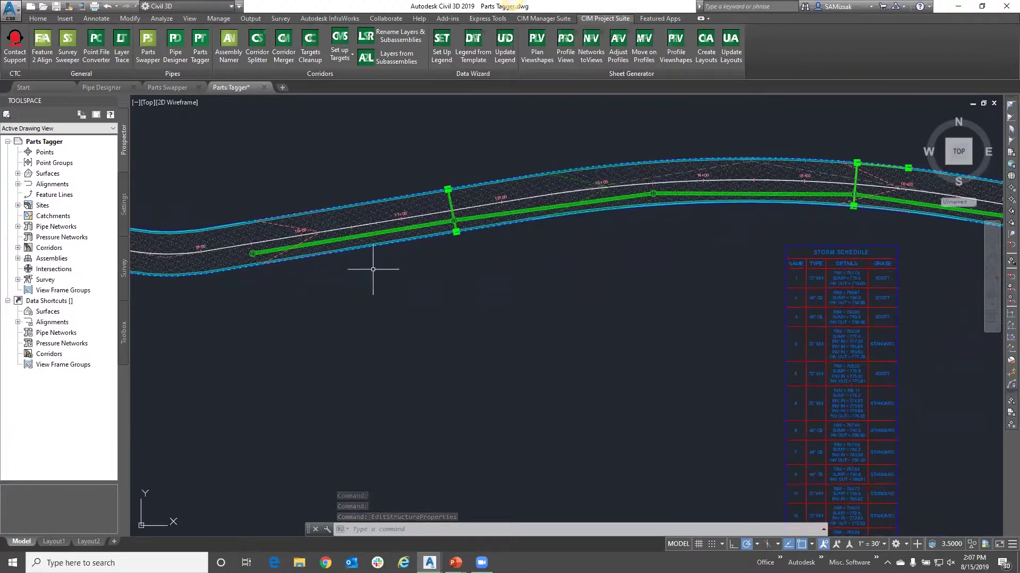
middle_click_drag(706, 282, 417, 200)
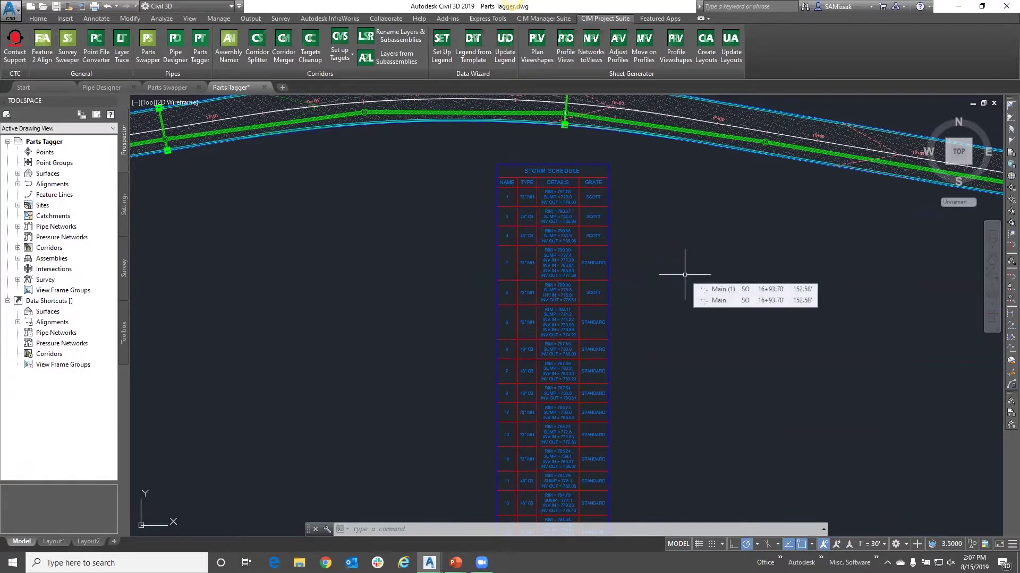
Switch to the Parts Swapper drawing and frame the lateral structures between stations 11+00 and 12+00 in plan view.
left_click(167, 87)
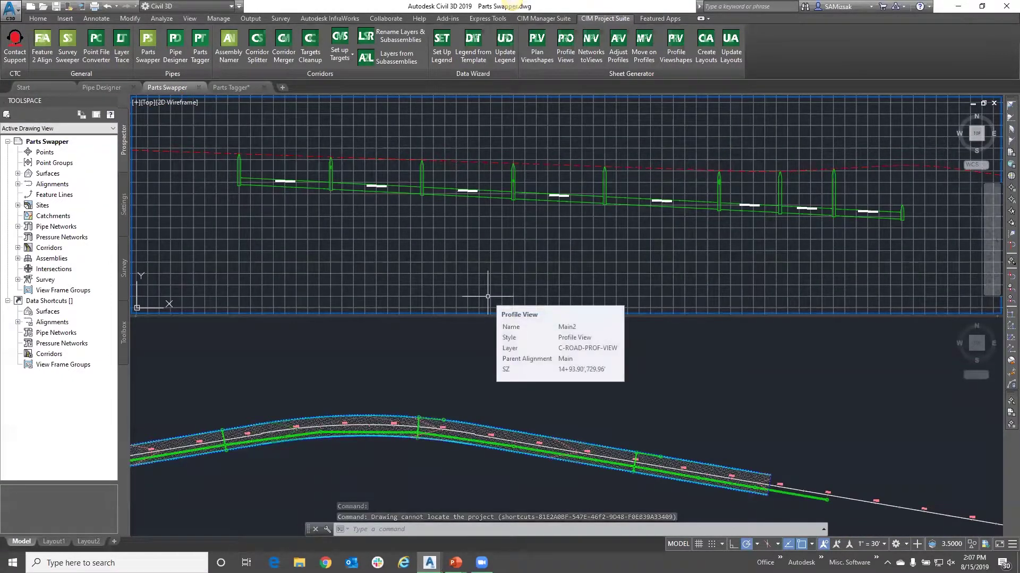
scroll(403, 292, "down", 3)
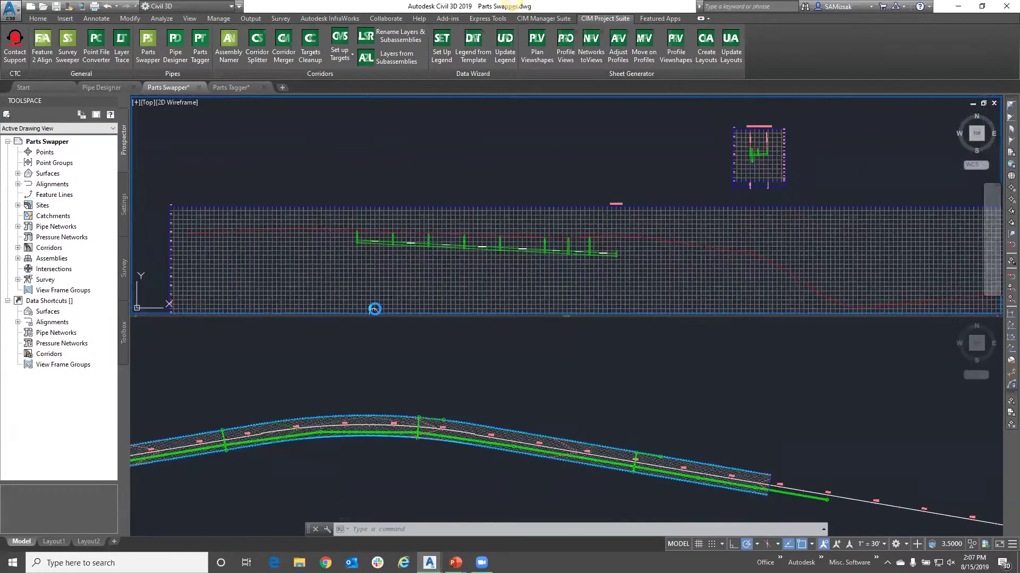
scroll(403, 239, "up", 2)
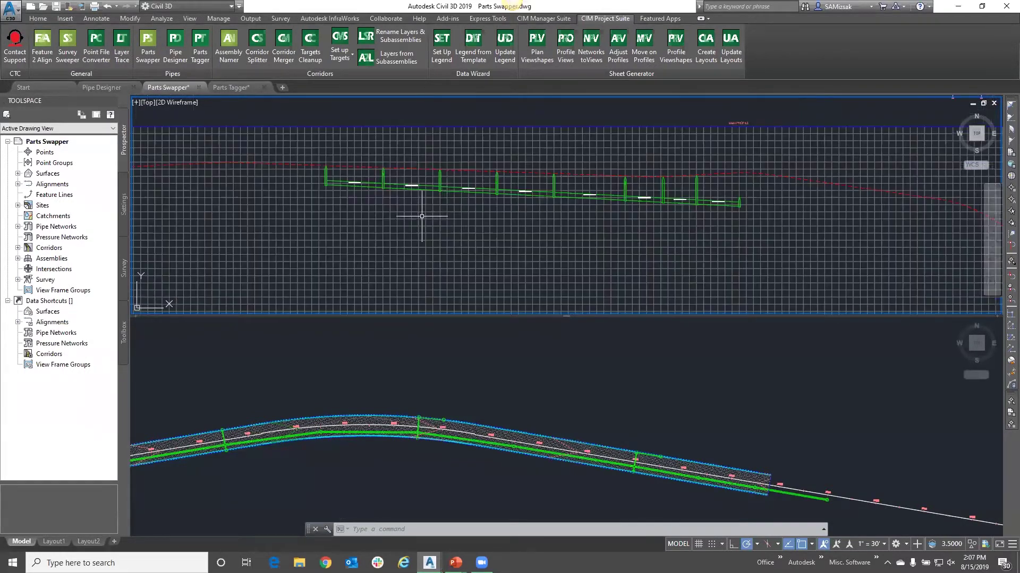
left_click(404, 368)
middle_click_drag(392, 369, 743, 328)
scroll(566, 433, "up", 5)
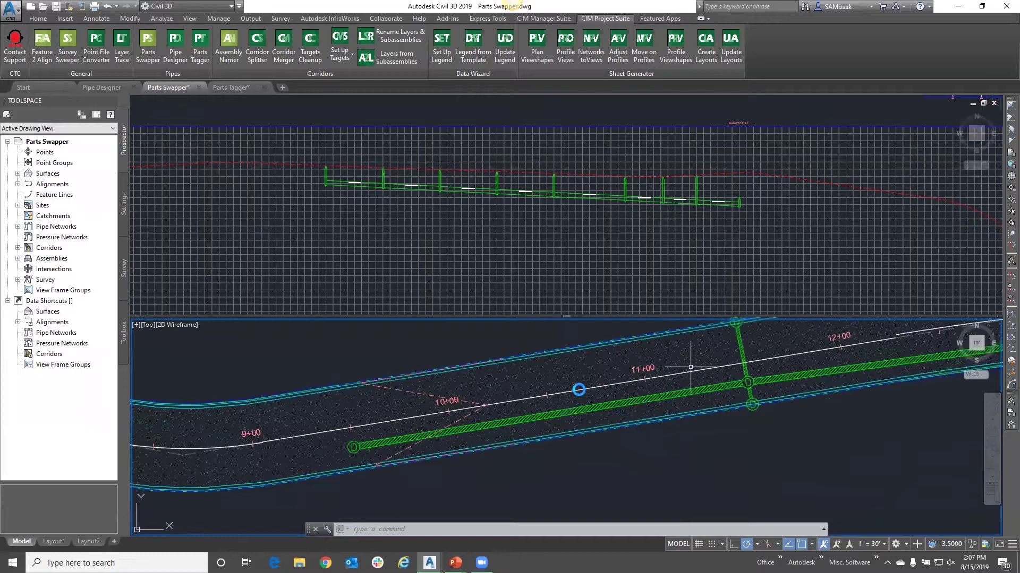
middle_click_drag(566, 432, 519, 414)
scroll(531, 425, "up", 3)
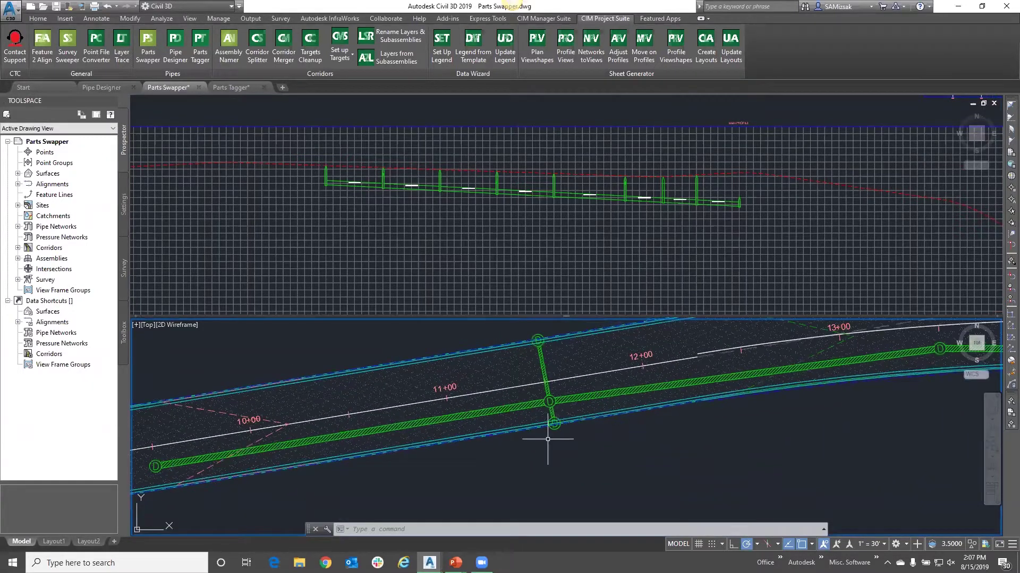
mouse_move(511, 514)
middle_mouse_down()
mouse_move(515, 501)
mouse_move(507, 526)
middle_mouse_up()
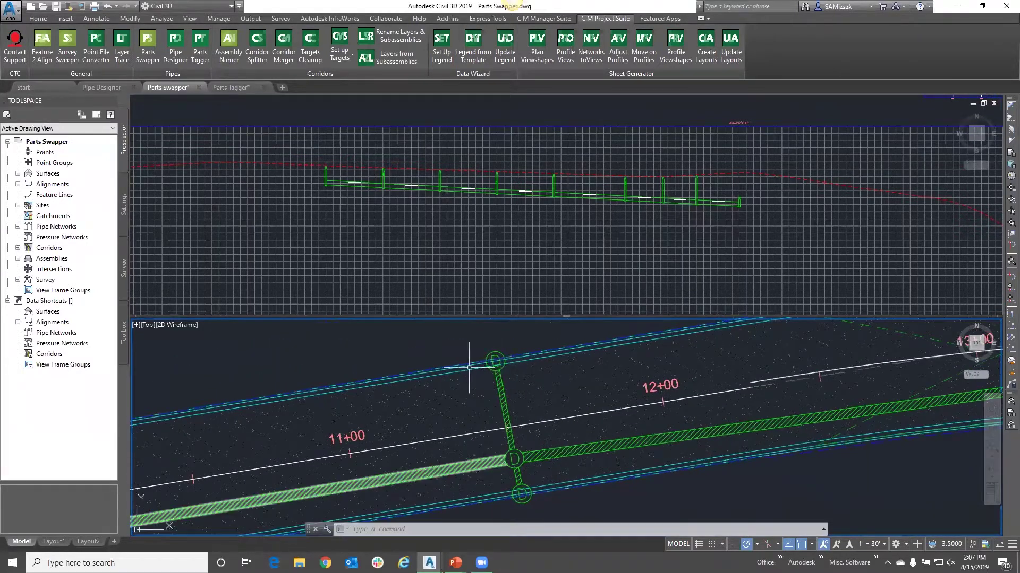
Try to swap the two end structures of the lateral between stations 11+00 and 12+00 together with the built-in Swap Part command.
left_click(518, 496)
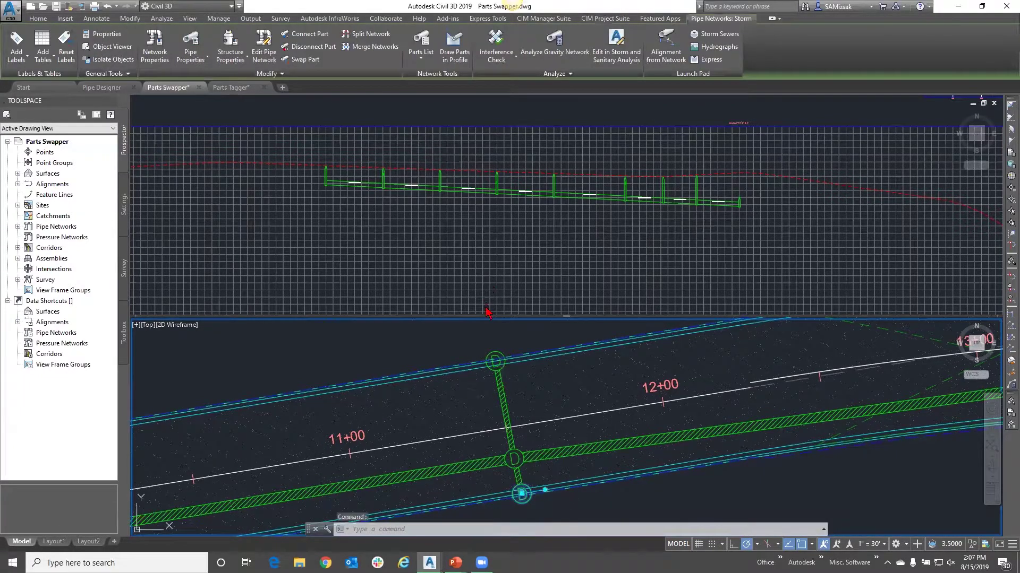
left_click(494, 360)
right_click(476, 346)
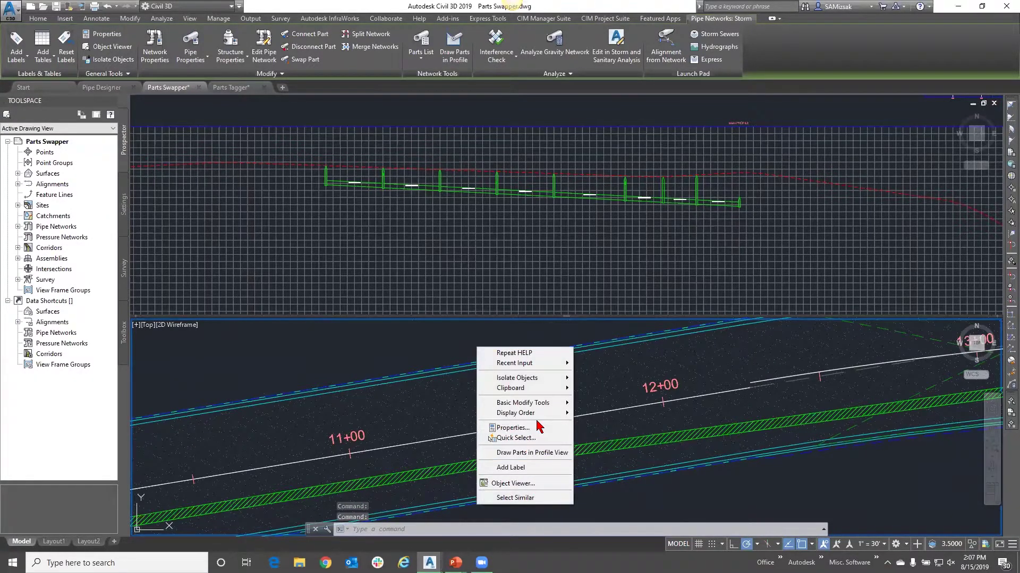
left_click(305, 60)
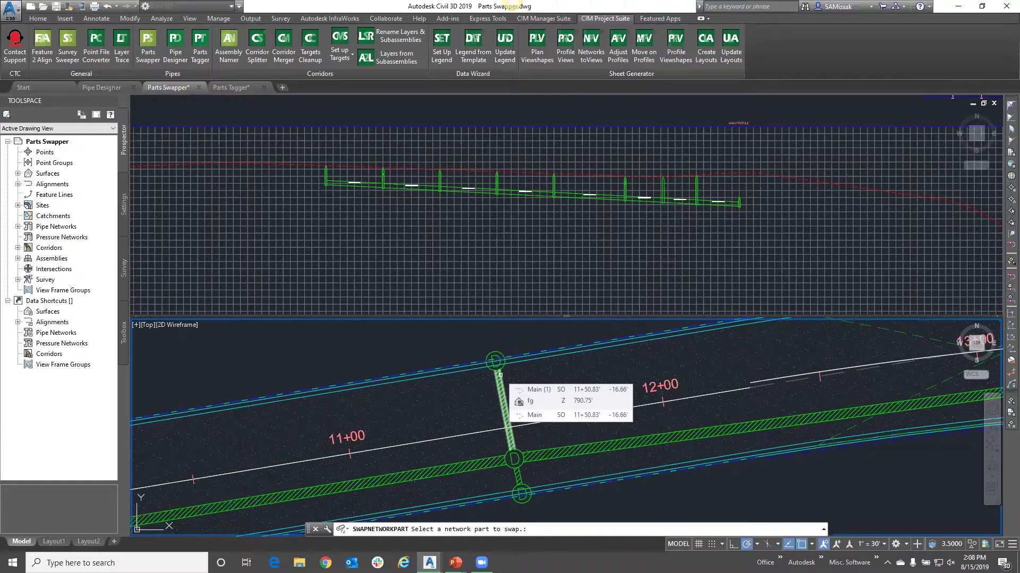
key("Escape")
key("Escape")
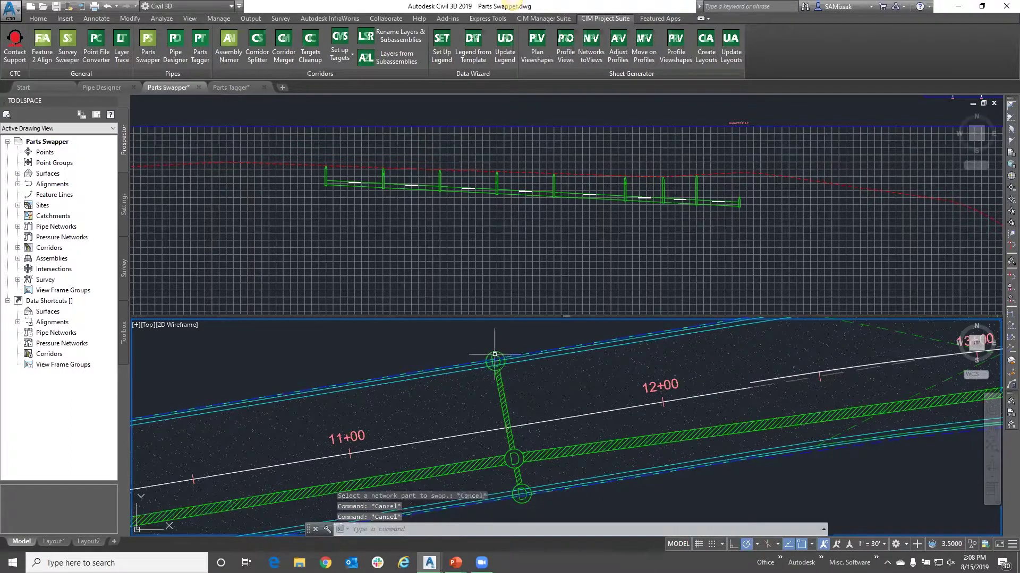
View the part sizes Swap Part offers for the single structure on the lateral's far side of the road centerline, without swapping it.
left_click(496, 359)
right_click(496, 360)
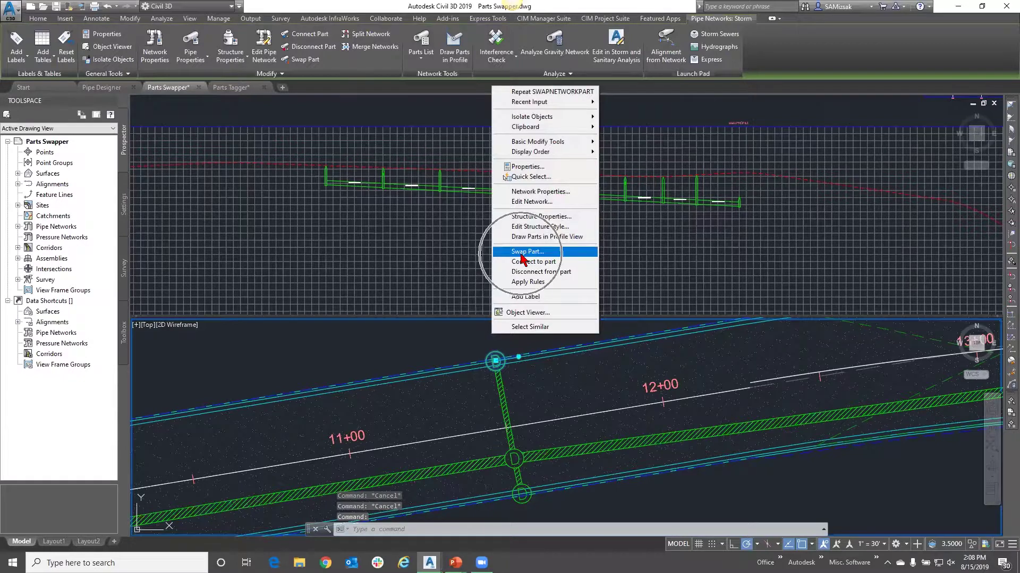
key("Escape")
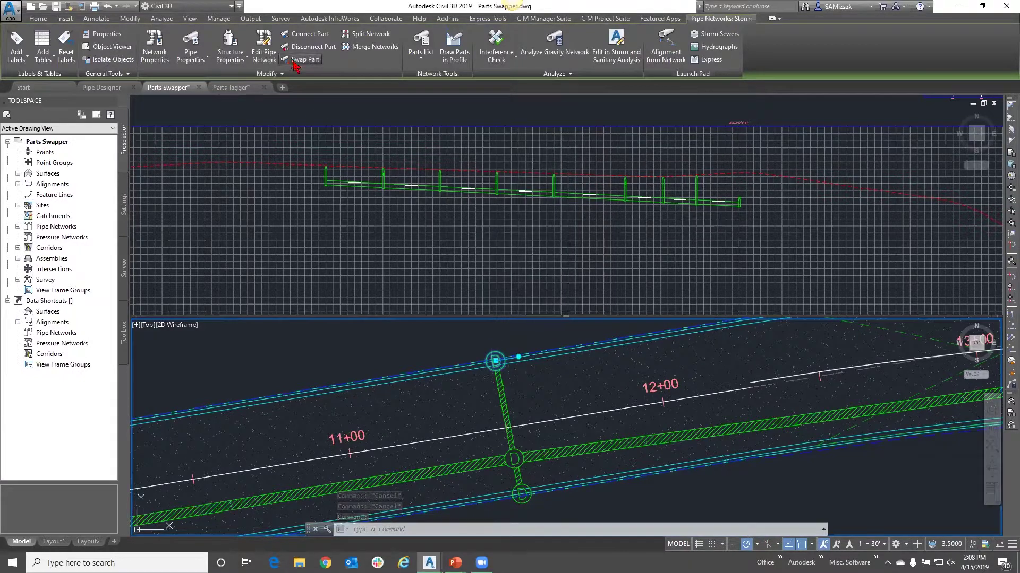
left_click(300, 59)
scroll(481, 272, "down", 1)
scroll(480, 272, "up", 5)
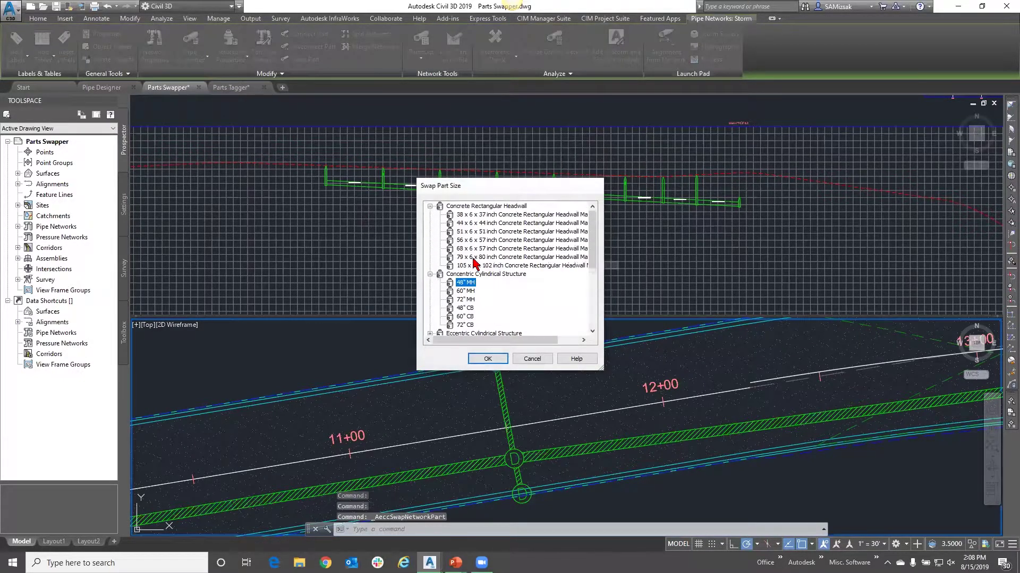
left_click(531, 359)
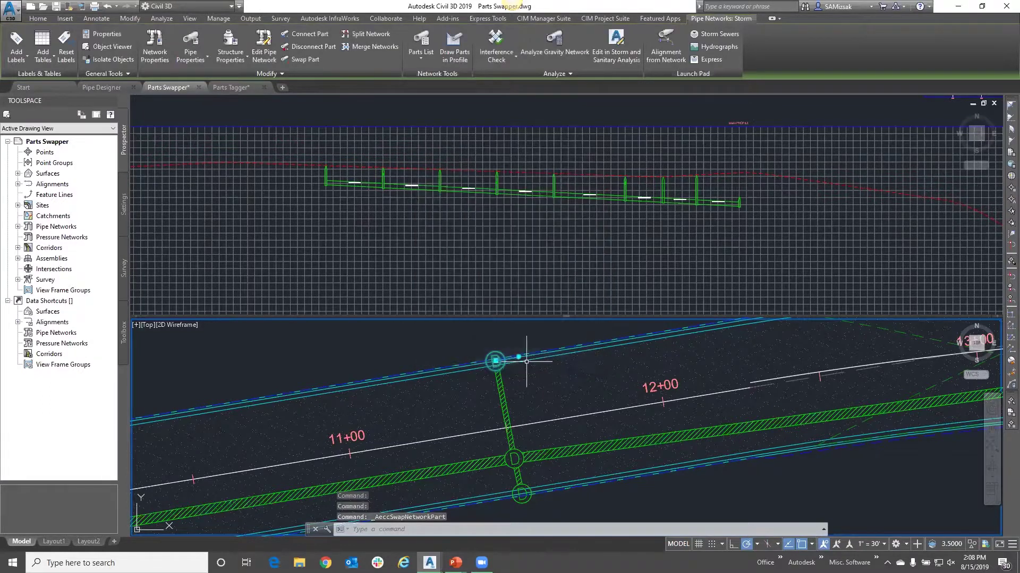
Select both end structures of the lateral between stations 11+00 and 12+00 and start Parts Swapper on them.
scroll(522, 361, "down", 6)
scroll(525, 361, "up", 2)
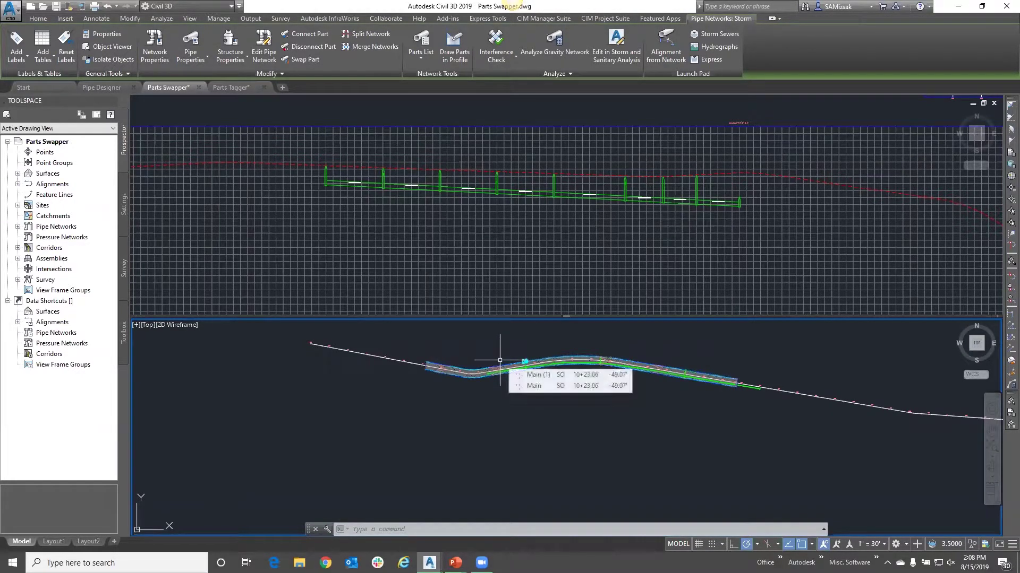
scroll(478, 378, "up", 2)
scroll(614, 383, "up", 6)
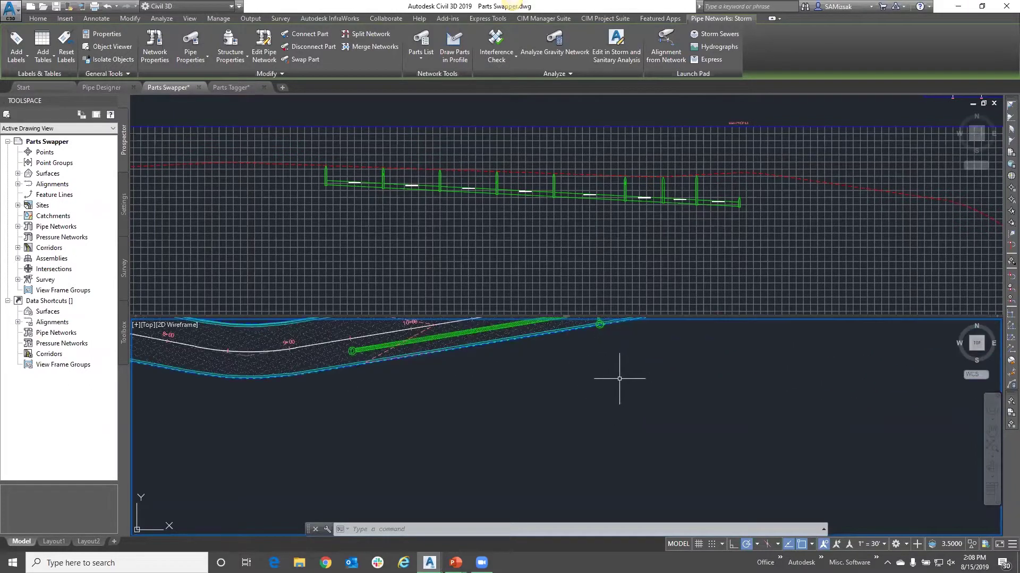
left_click(524, 416)
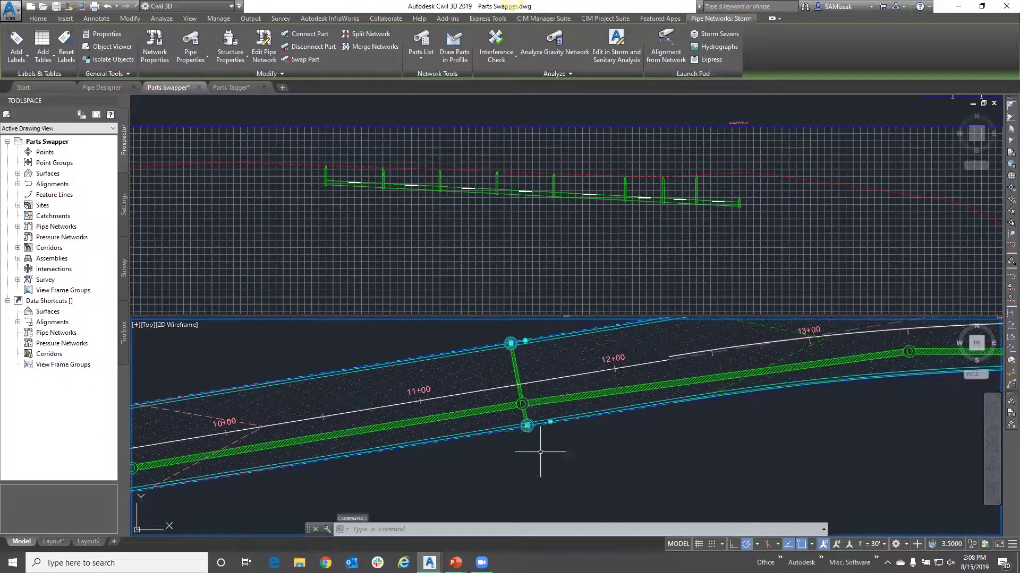
left_click(615, 20)
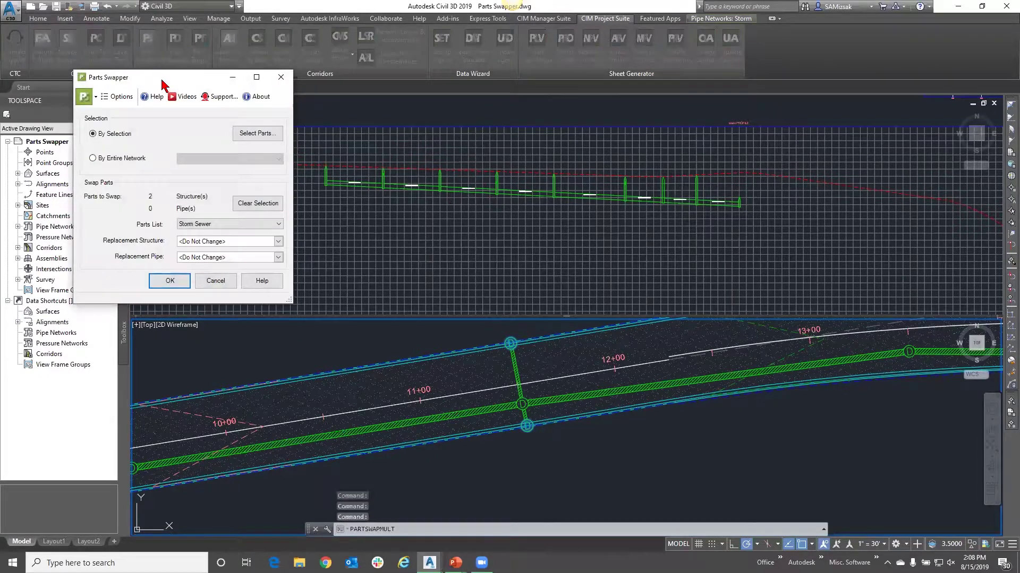
left_click(187, 168)
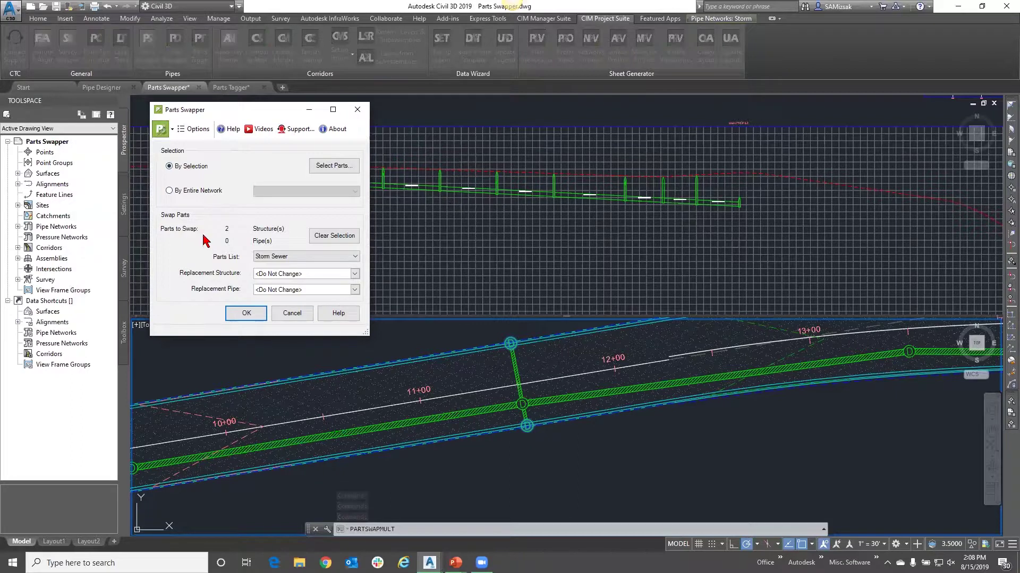
left_click(228, 240)
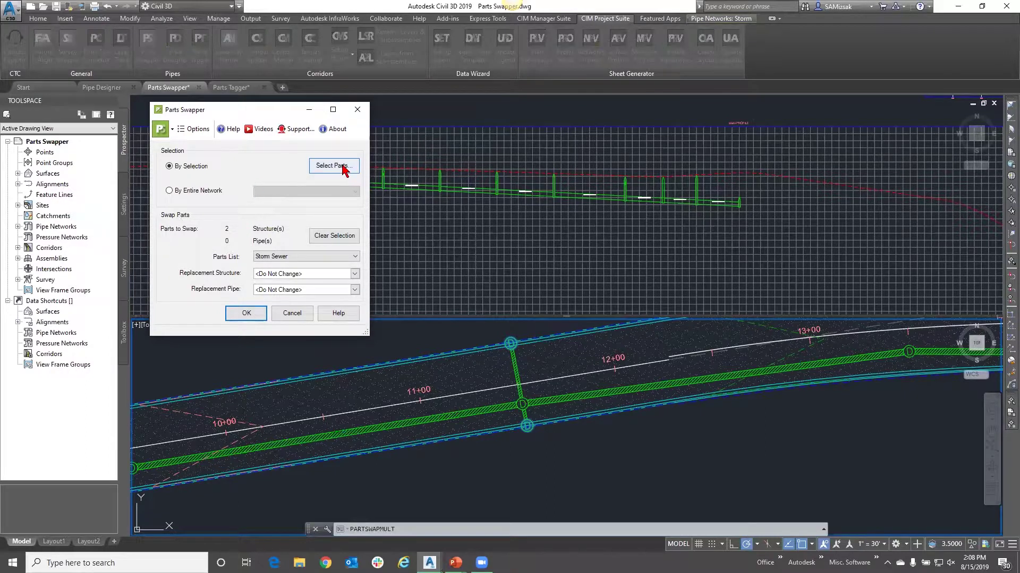
Add the two main-run pipes on either side of the manhole near station 13+00 to the parts to swap.
left_click(341, 167)
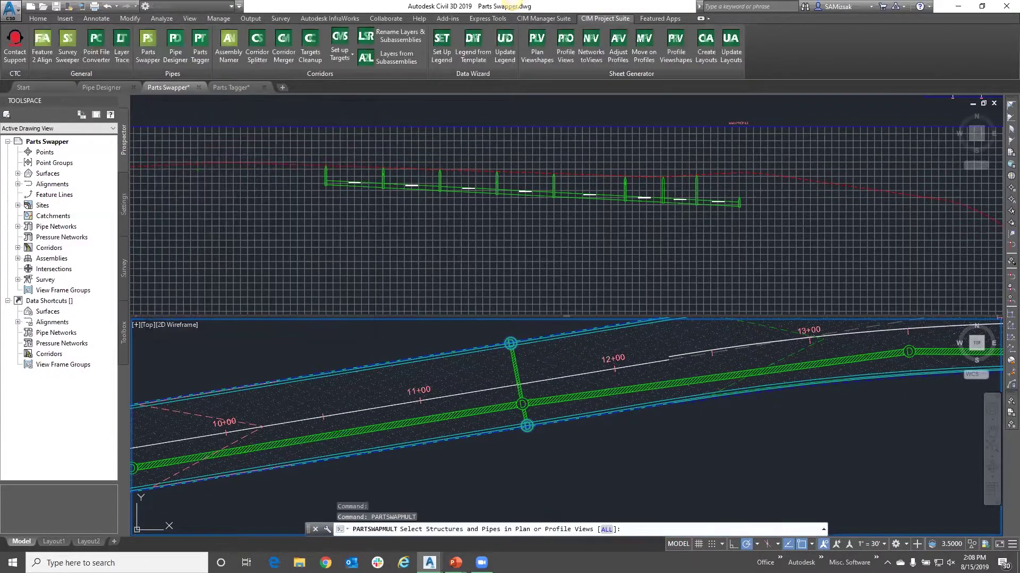
left_click(553, 397)
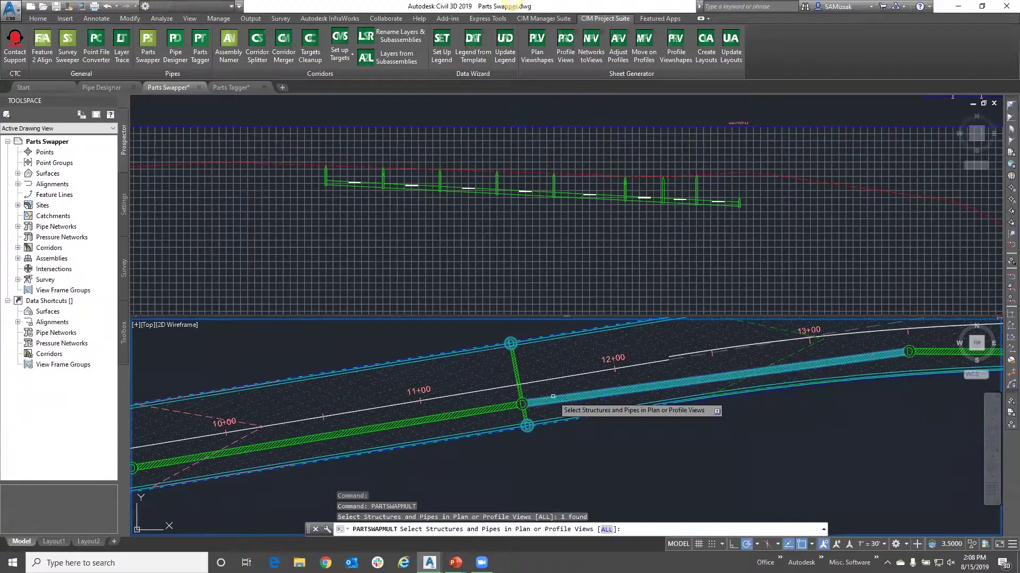
left_click(927, 353)
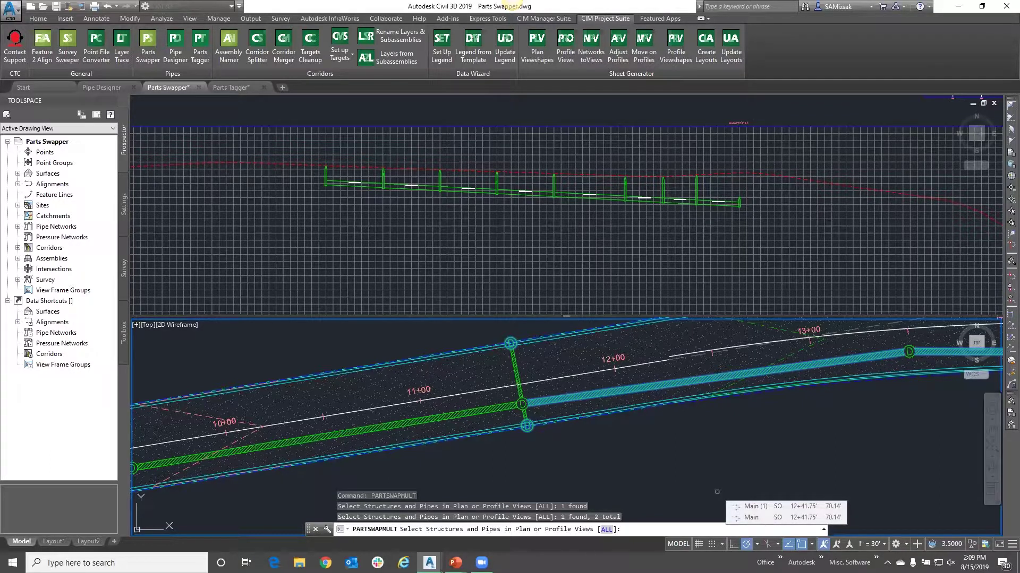
key("Return")
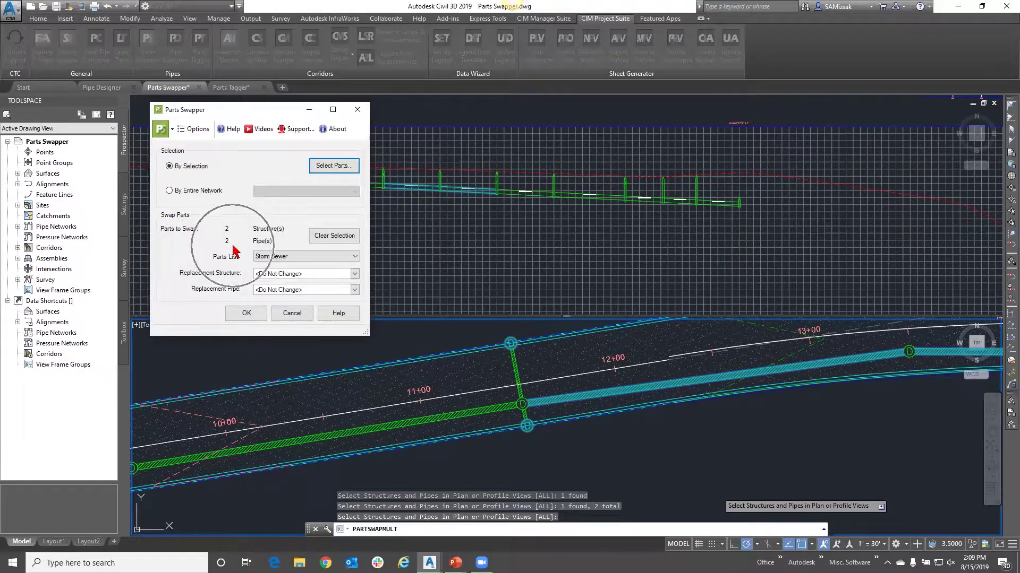
Keep the Storm Sewer parts list and choose the 24 x 24 inch Rectangular Structure as the replacement for the selected structures.
left_click(304, 256)
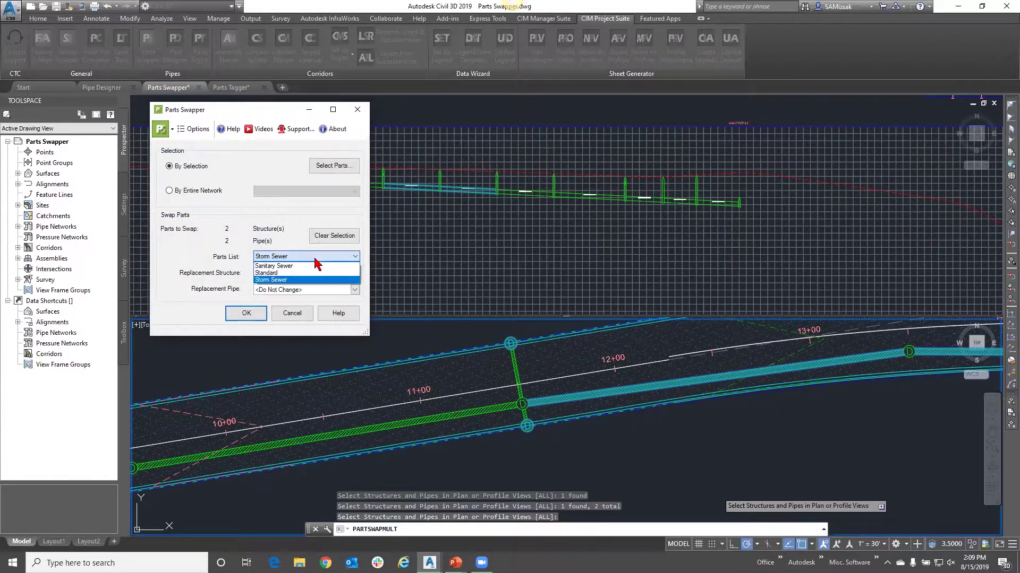
left_click(279, 280)
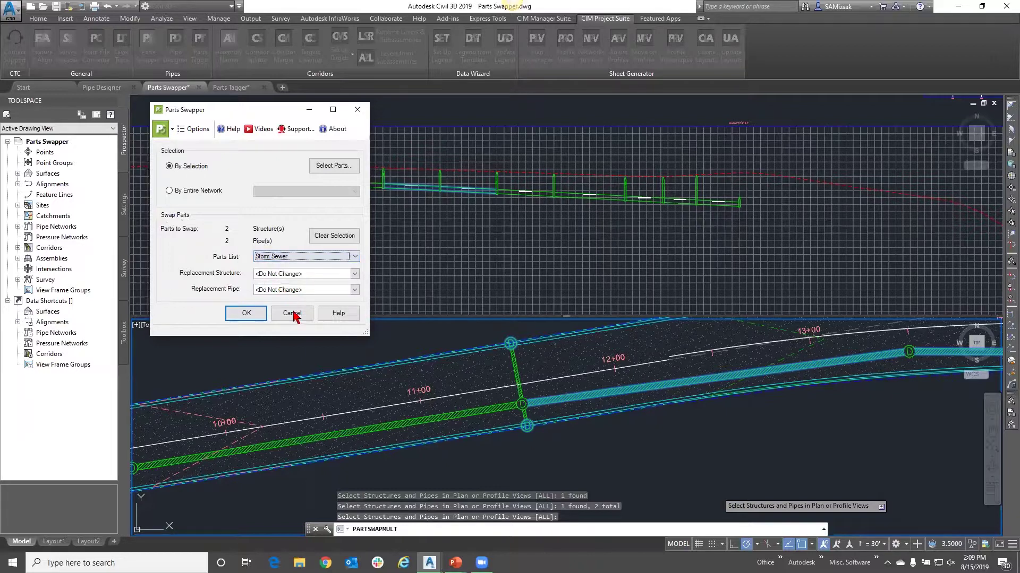
left_click(352, 274)
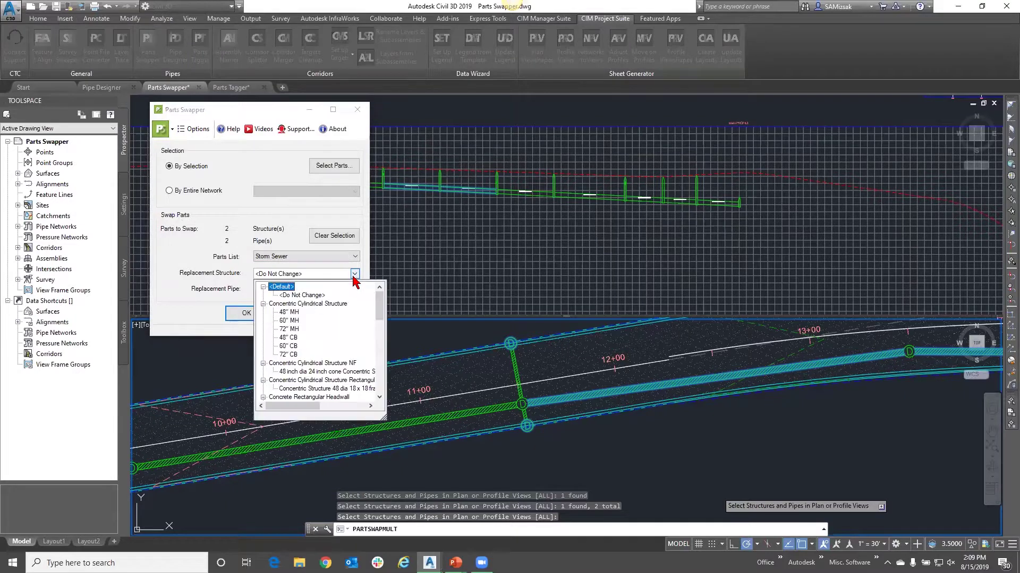
left_click_drag(375, 309, 361, 373)
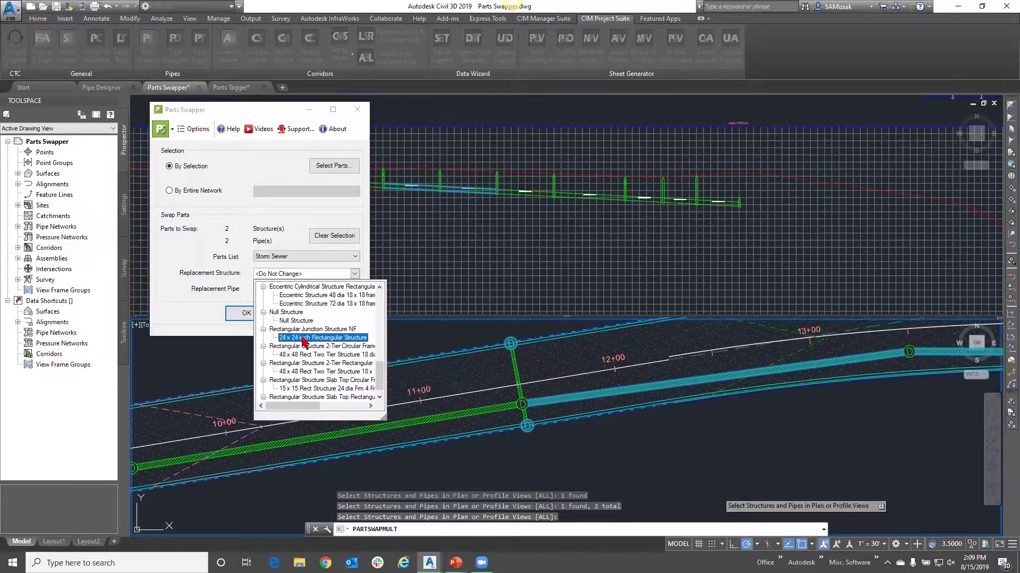
left_click(302, 339)
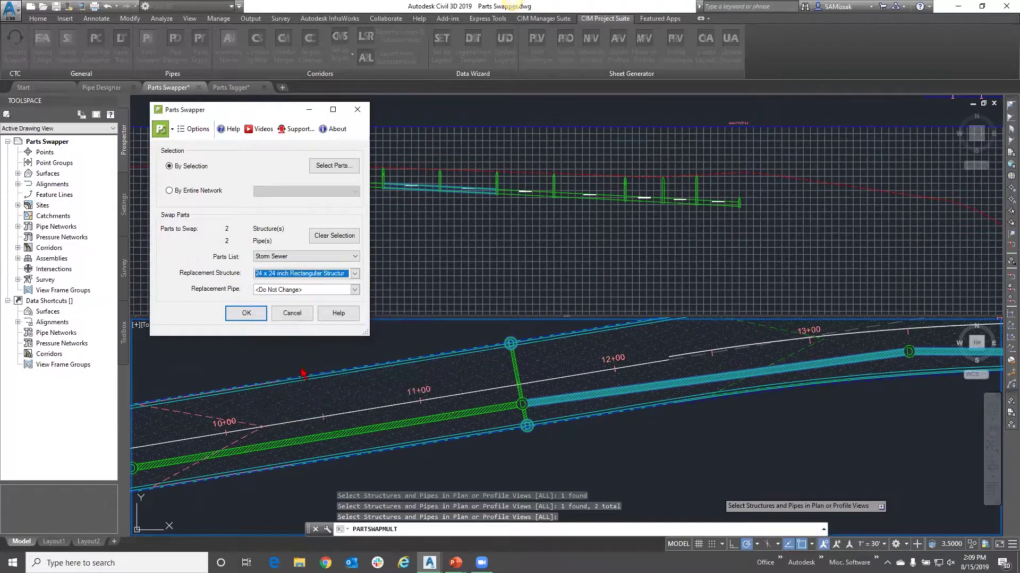
Choose 30 inch Concrete Pipe as the replacement pipe and run the swap on all selected structures and pipes.
left_click(354, 290)
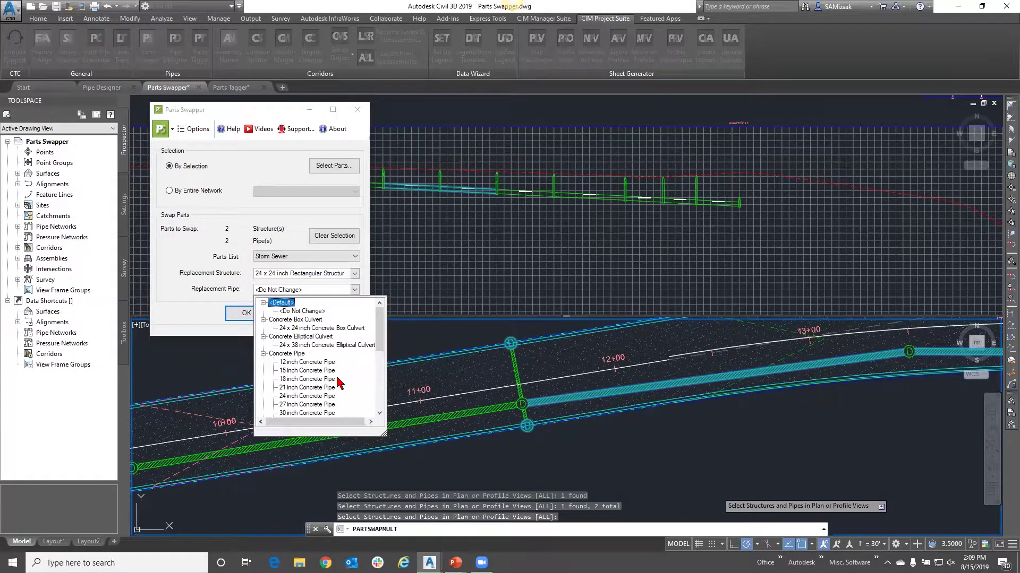
scroll(325, 386, "down", 1)
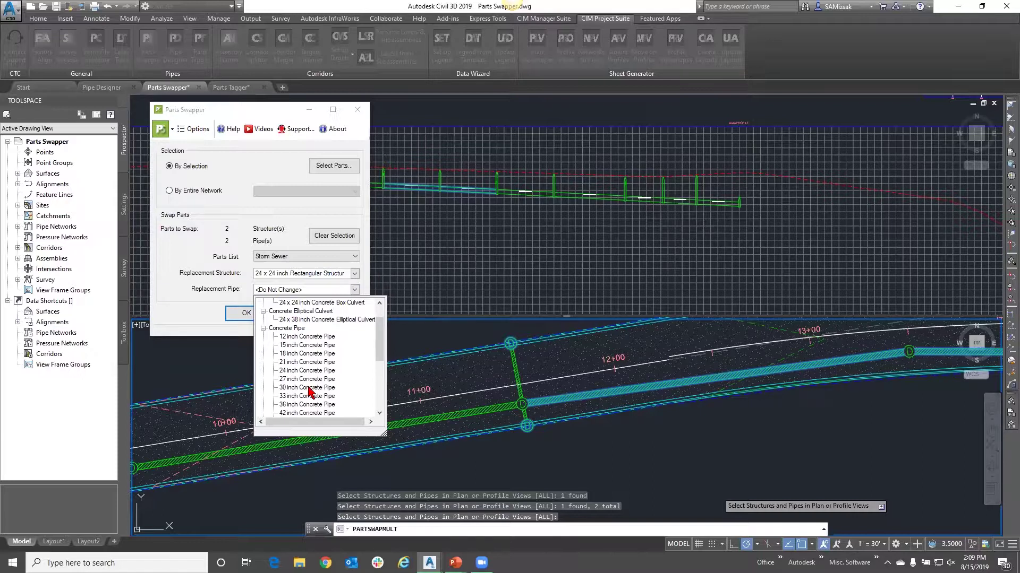
left_click(311, 388)
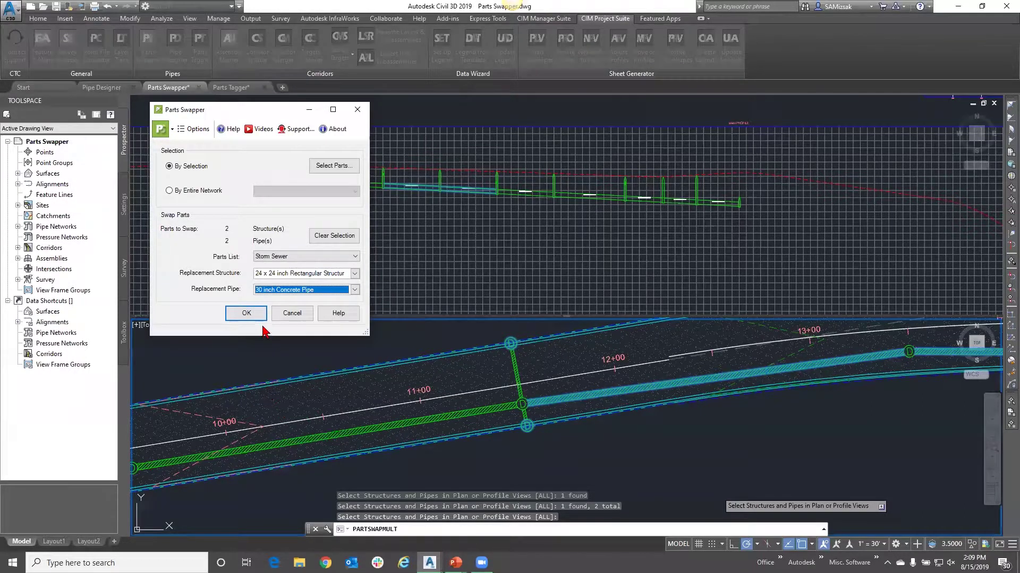
left_click(246, 313)
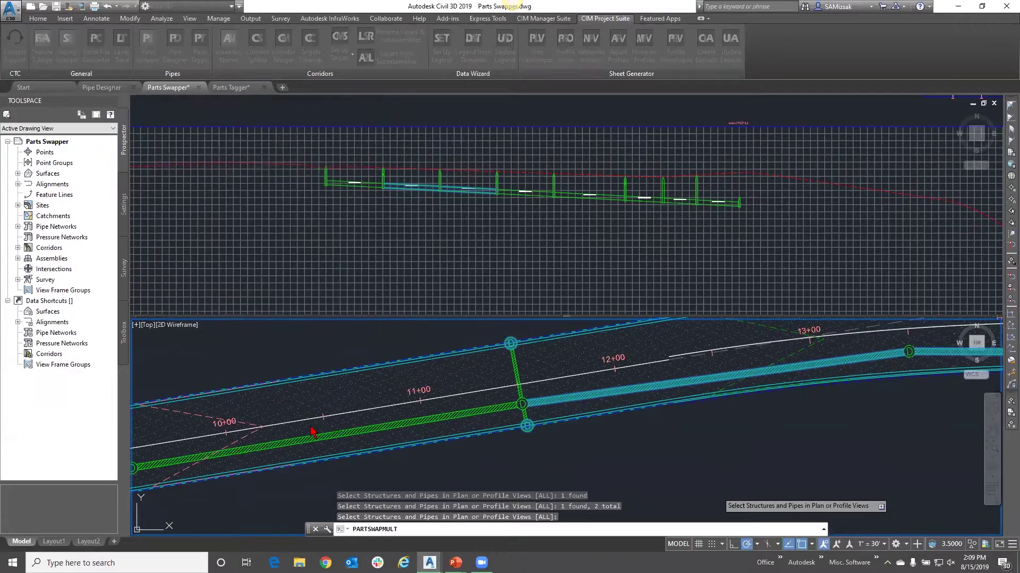
Check the part size and inner diameter in the properties of the swapped pipe running from the lateral's manhole toward station 12+00.
scroll(547, 408, "up", 4)
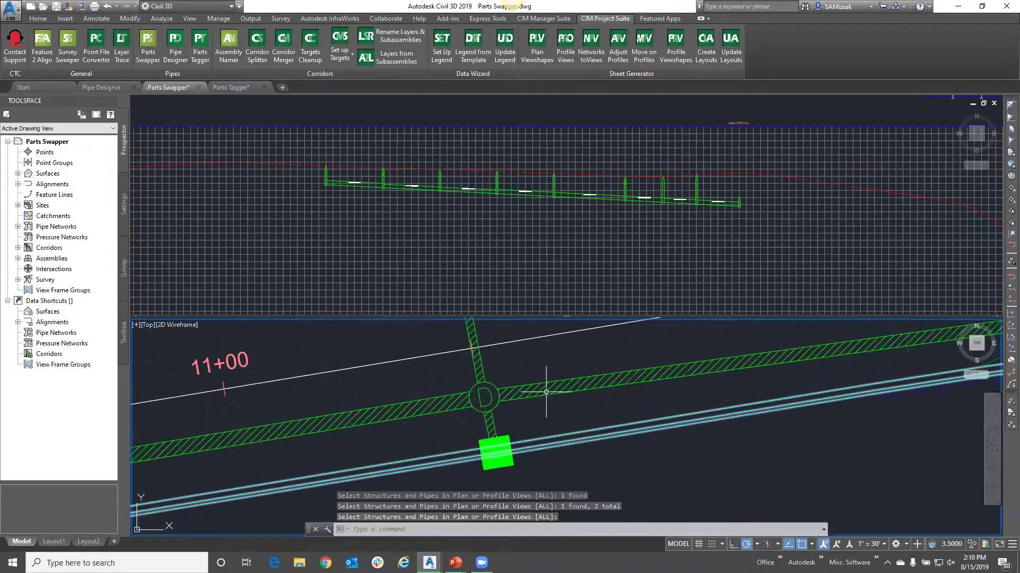
left_click(547, 396)
right_click(549, 399)
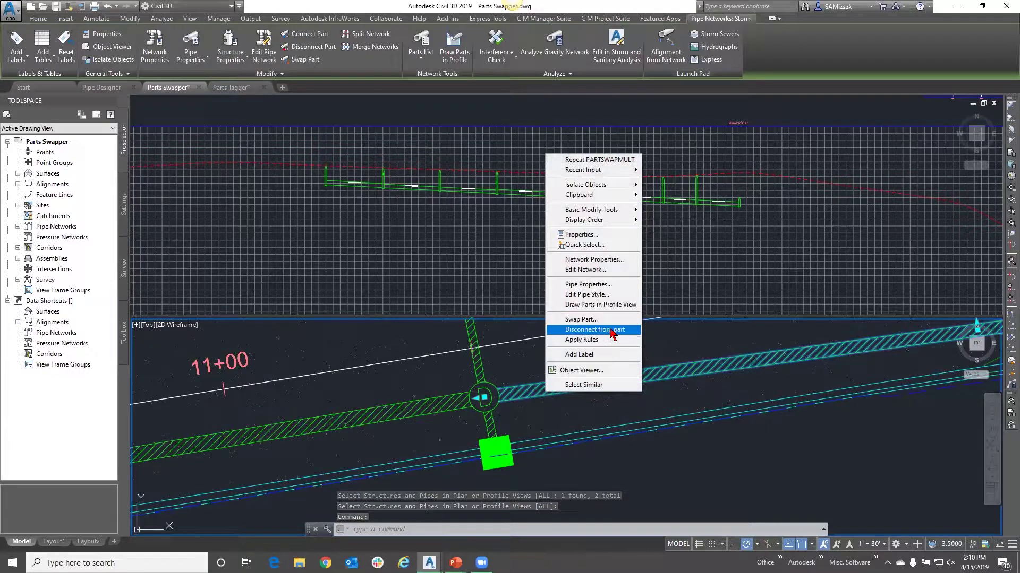
left_click(589, 286)
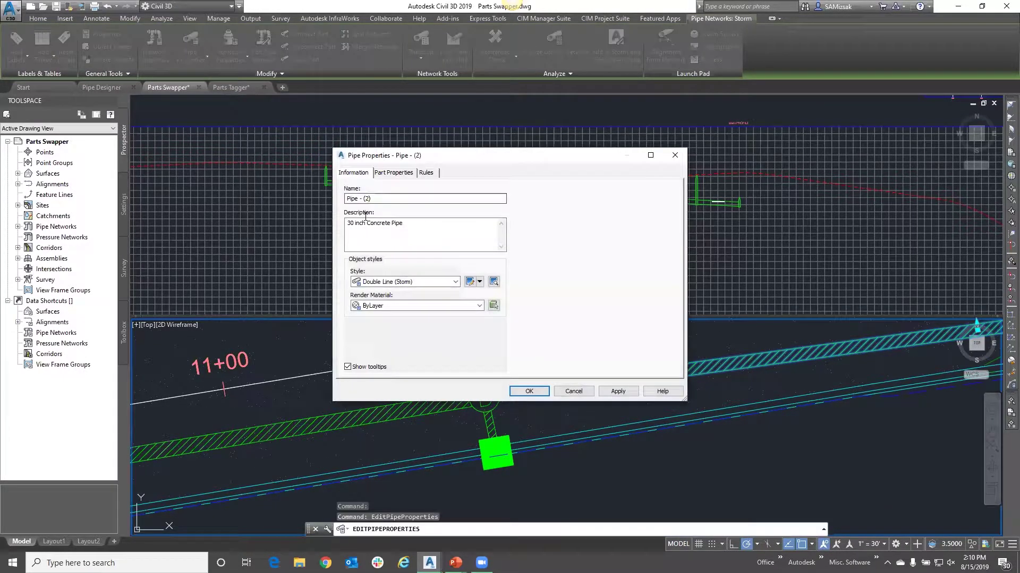
left_click(390, 173)
scroll(467, 311, "down", 12)
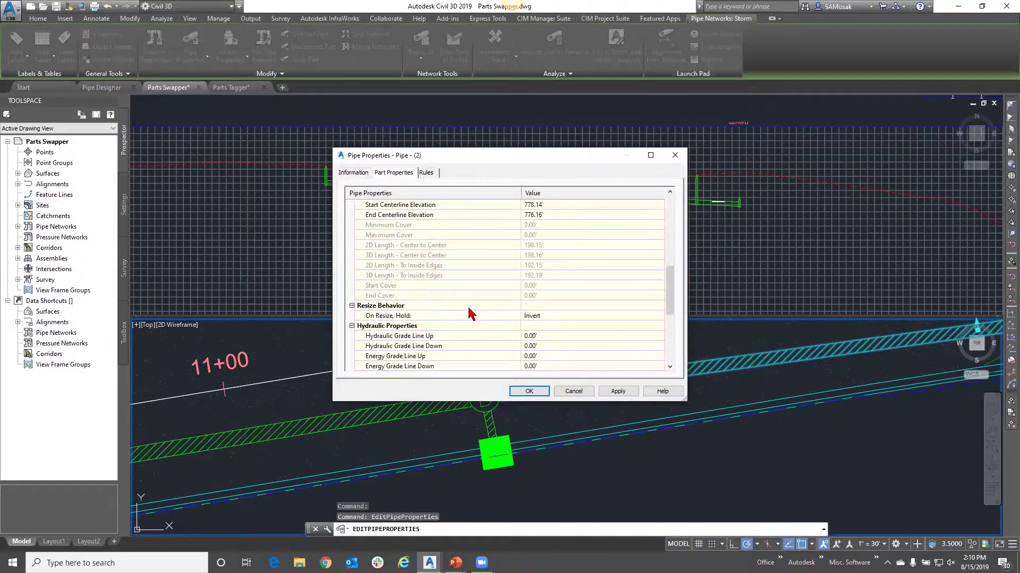
scroll(469, 315, "down", 2)
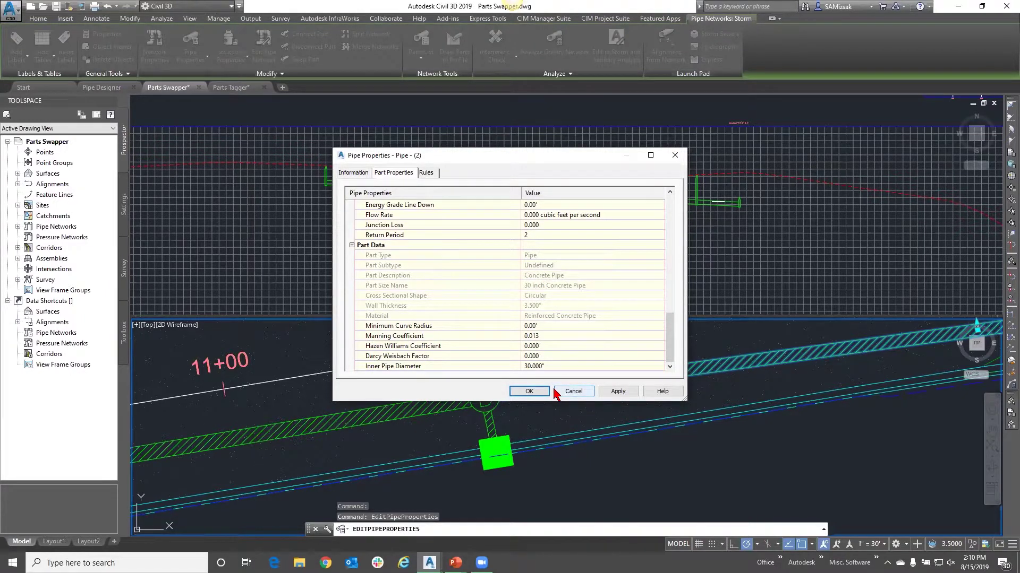
left_click(569, 392)
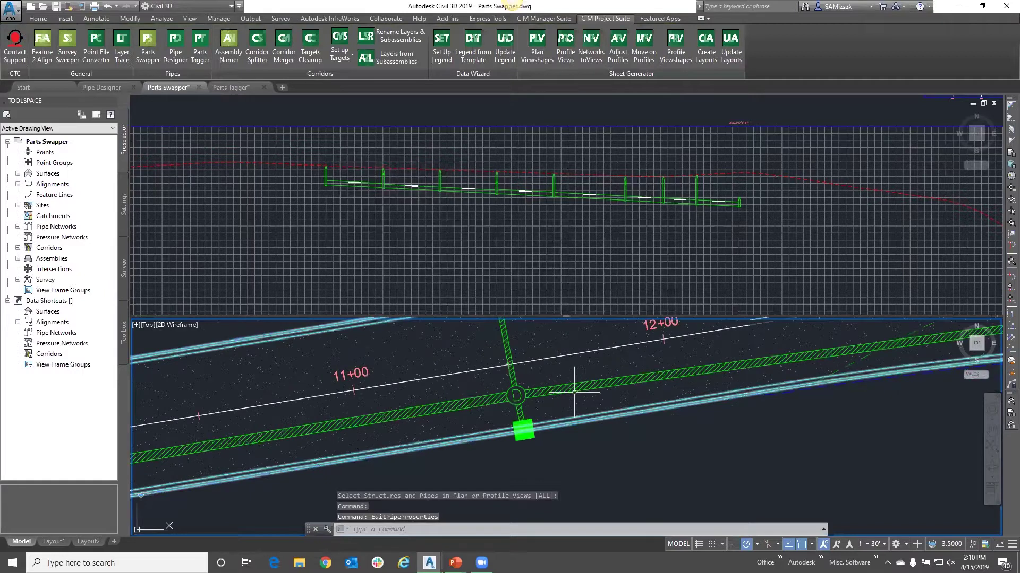
Swap the main-run pipe between the lateral's manhole and station 13+00 for a 60 inch Concrete Pipe with Parts Swapper.
left_click(574, 393)
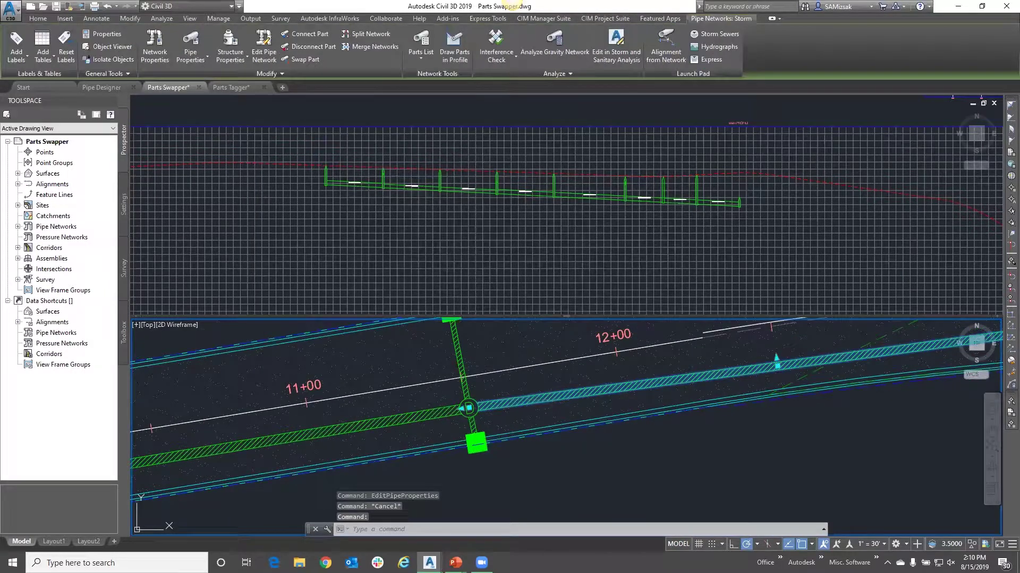
left_click(616, 19)
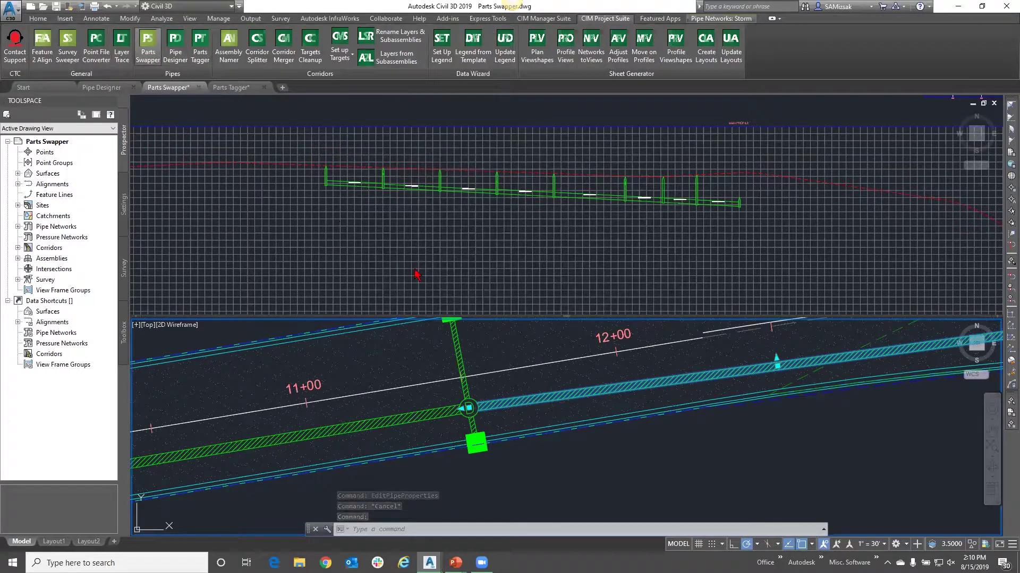
left_click(354, 289)
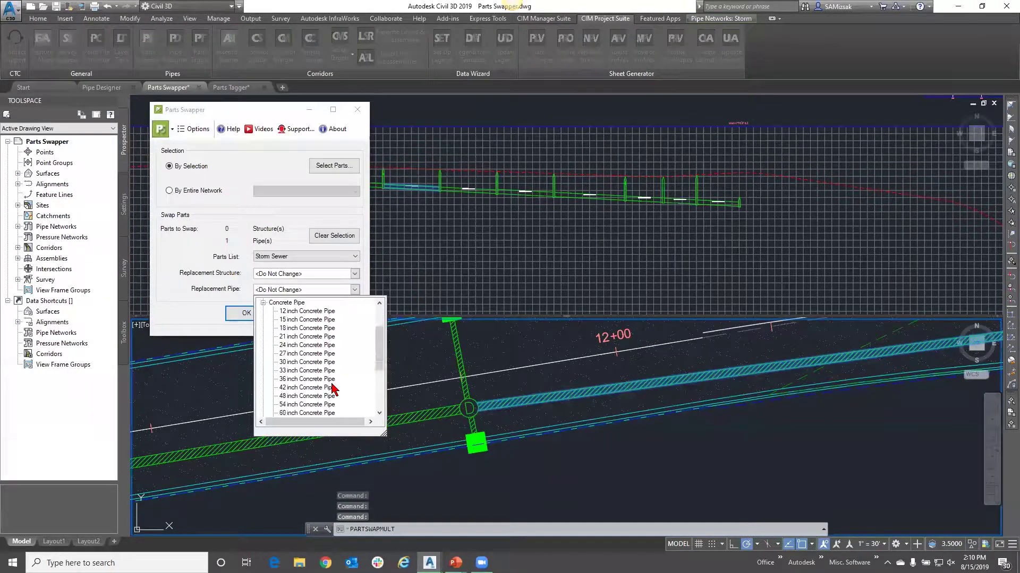
left_click(303, 414)
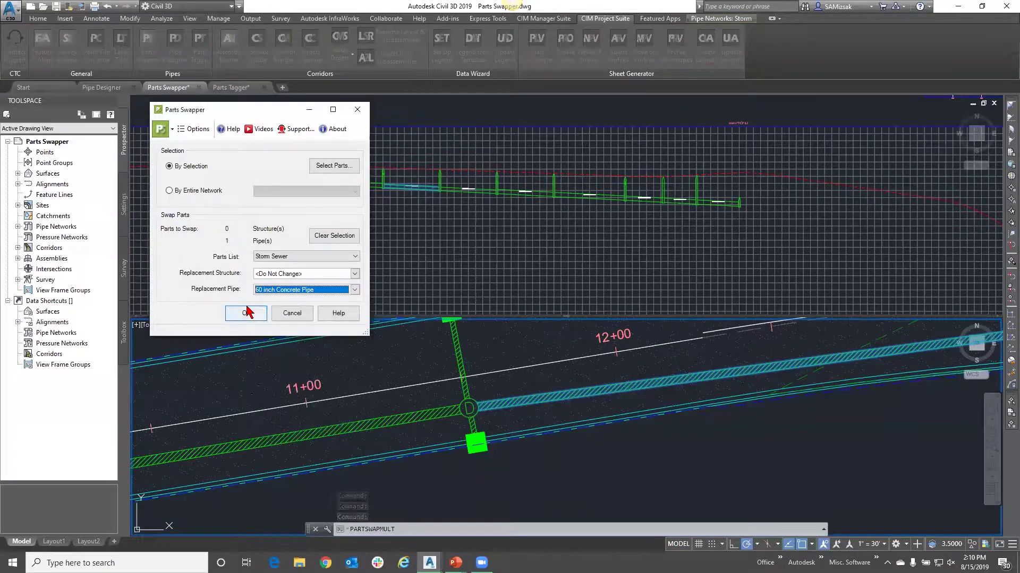
left_click(246, 313)
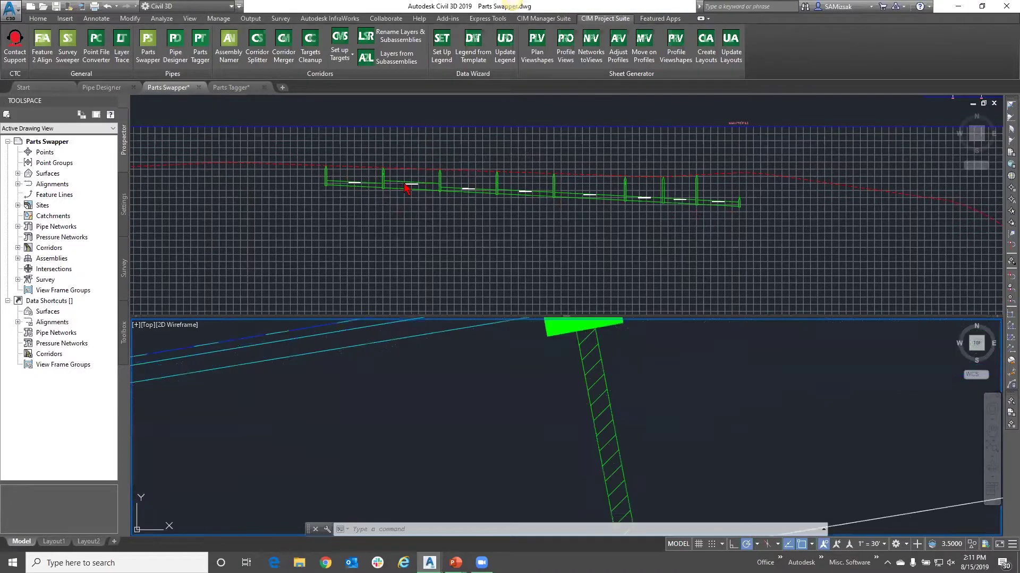
Examine the pipe size labels and inverts of the swapped pipes and their neighbours in the profile view.
scroll(401, 178, "up", 5)
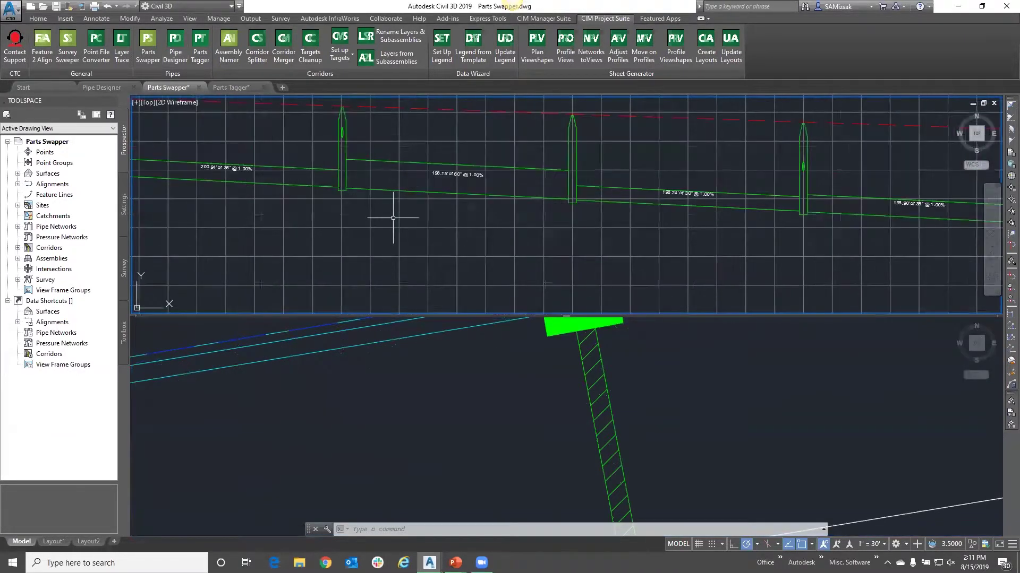
scroll(486, 202, "up", 3)
scroll(490, 204, "down", 3)
scroll(706, 222, "up", 3)
scroll(706, 226, "down", 3)
scroll(276, 200, "up", 3)
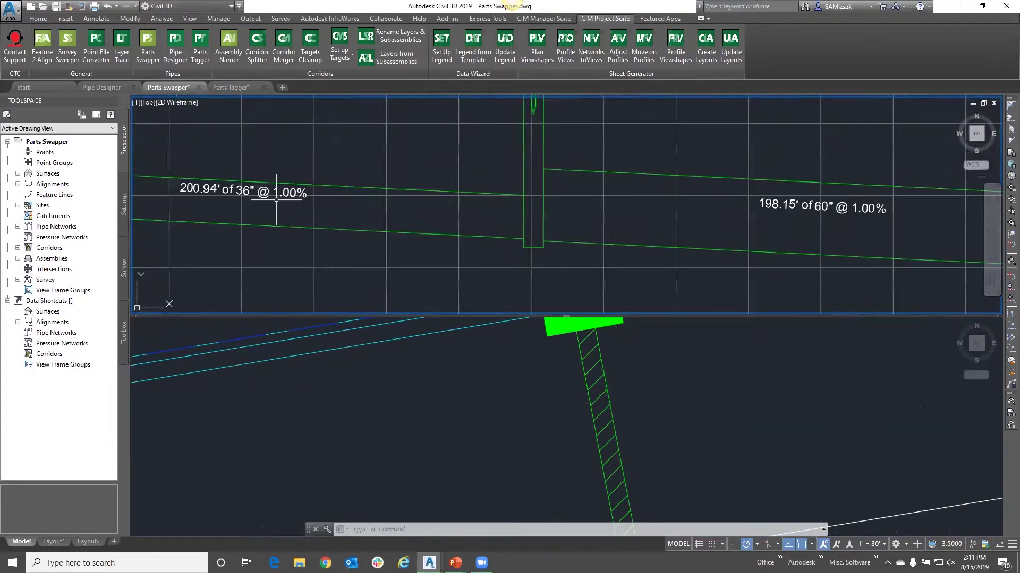
scroll(276, 200, "down", 5)
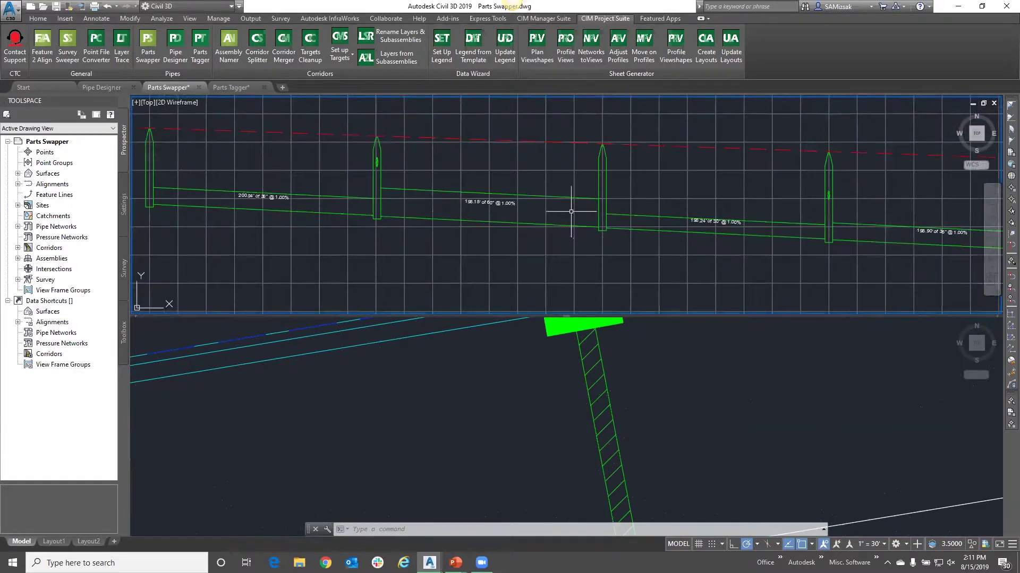
mouse_move(264, 201)
Switch to the Pipe Designer drawing and examine its storm profile for pipes with adverse slope and structures with overly deep sumps.
left_click(102, 88)
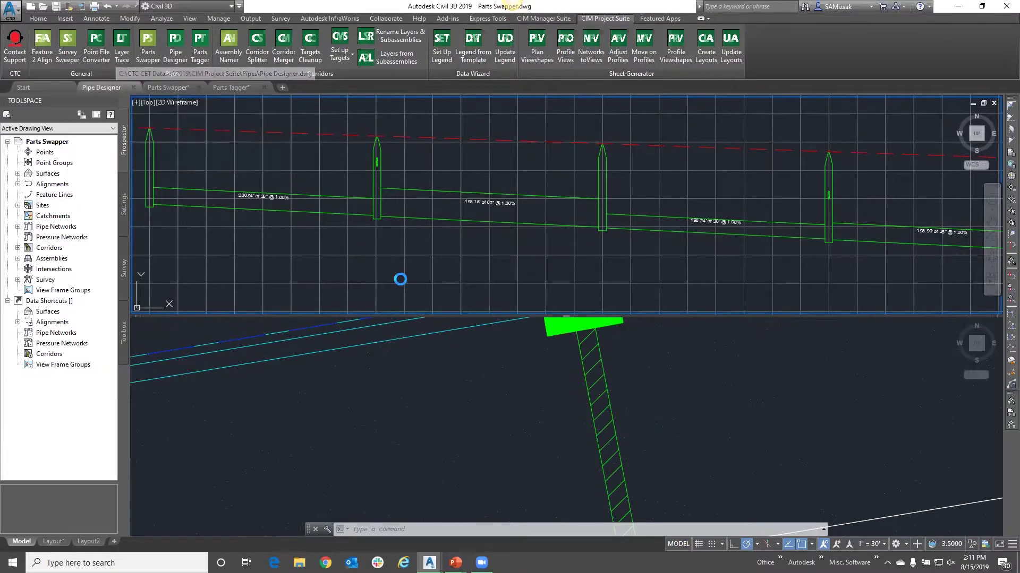
mouse_move(453, 299)
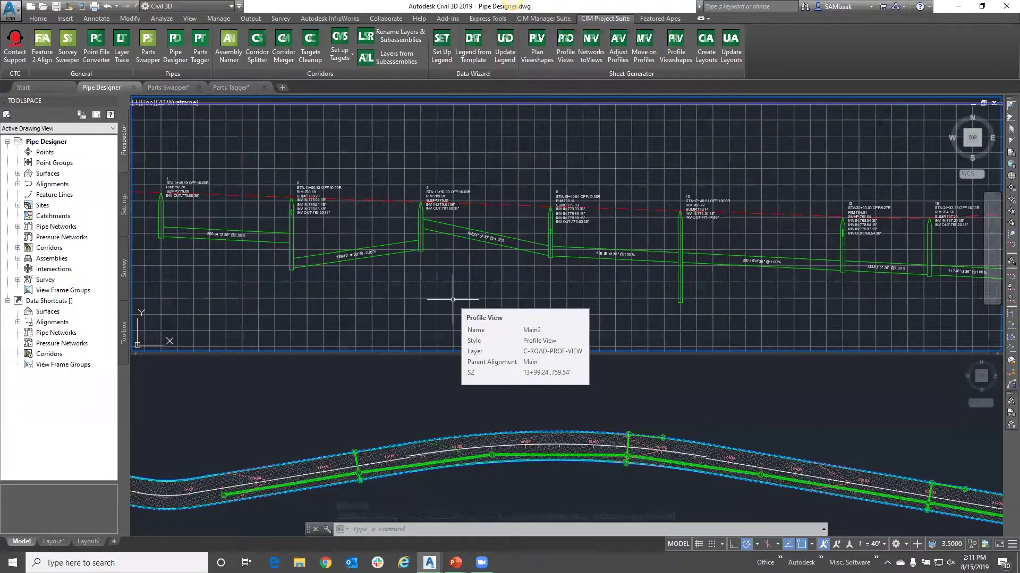
left_click(421, 240)
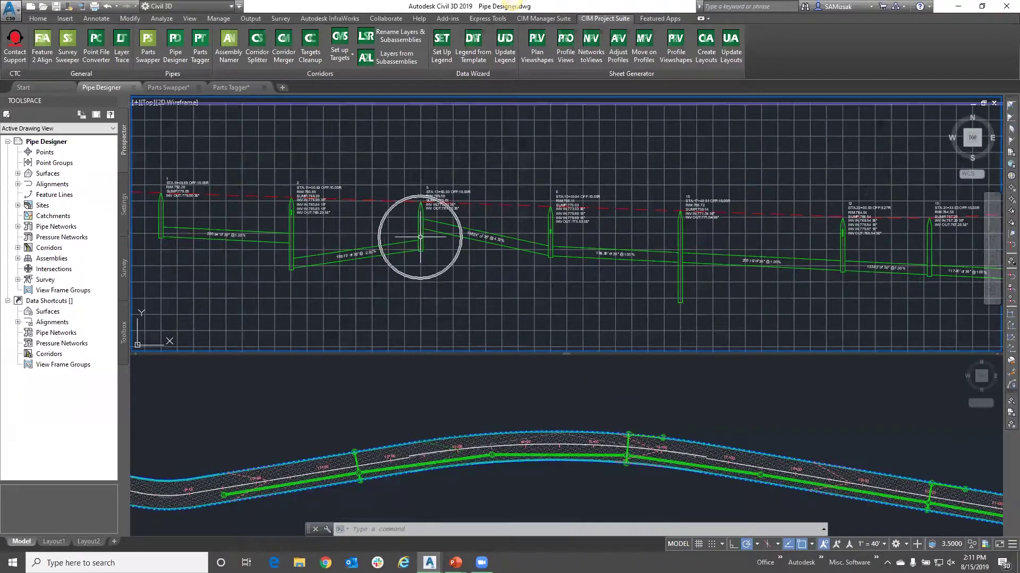
left_click(419, 237)
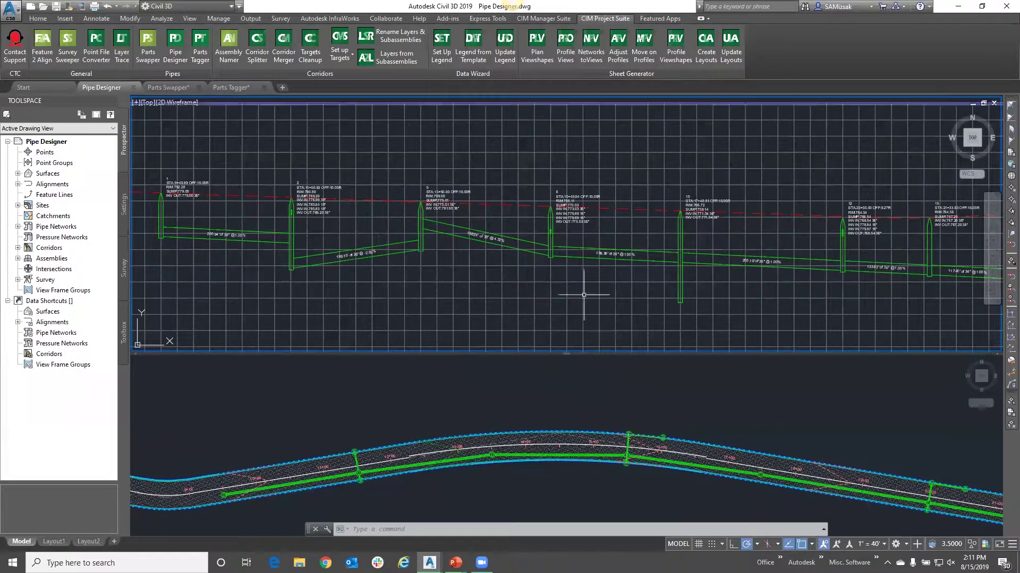
left_click(679, 299)
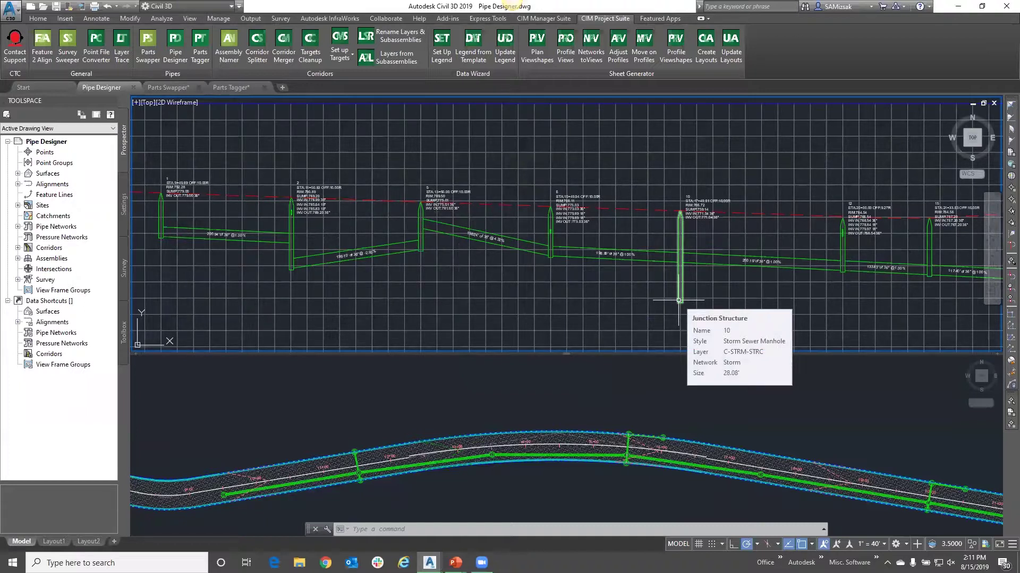
scroll(712, 289, "down", 2)
scroll(819, 297, "down", 1)
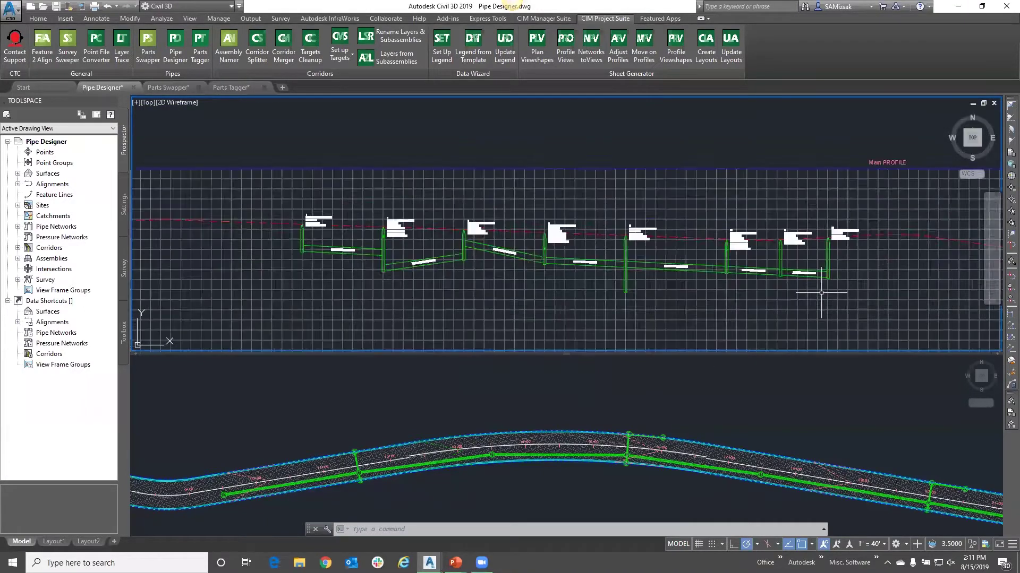
scroll(738, 295, "up", 3)
scroll(505, 274, "up", 3)
scroll(504, 276, "down", 1)
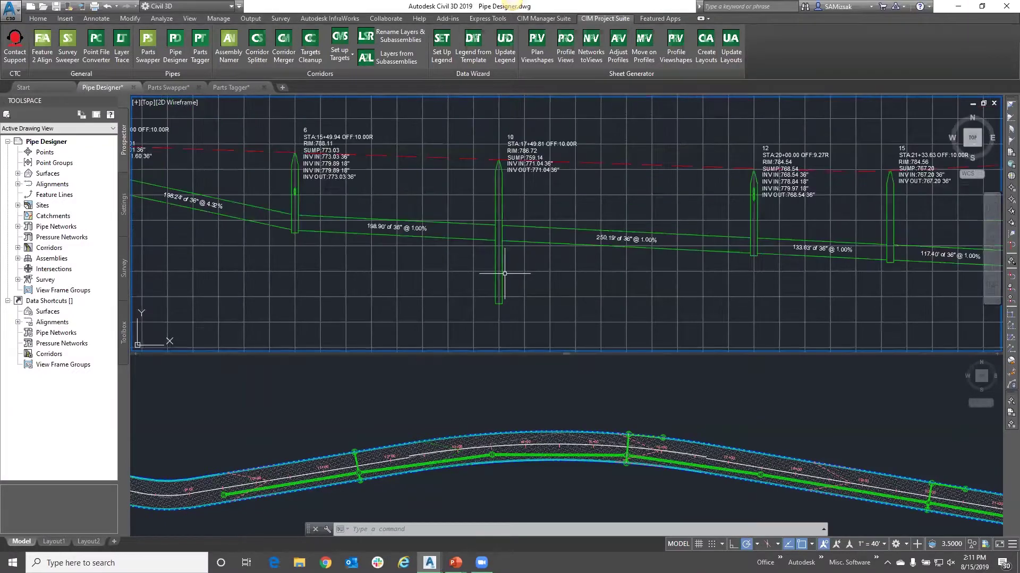
Examine the sump settings, rim-to-sump height and part data in the structure properties of structure 10 from the profile view.
left_click(502, 277)
right_click(509, 281)
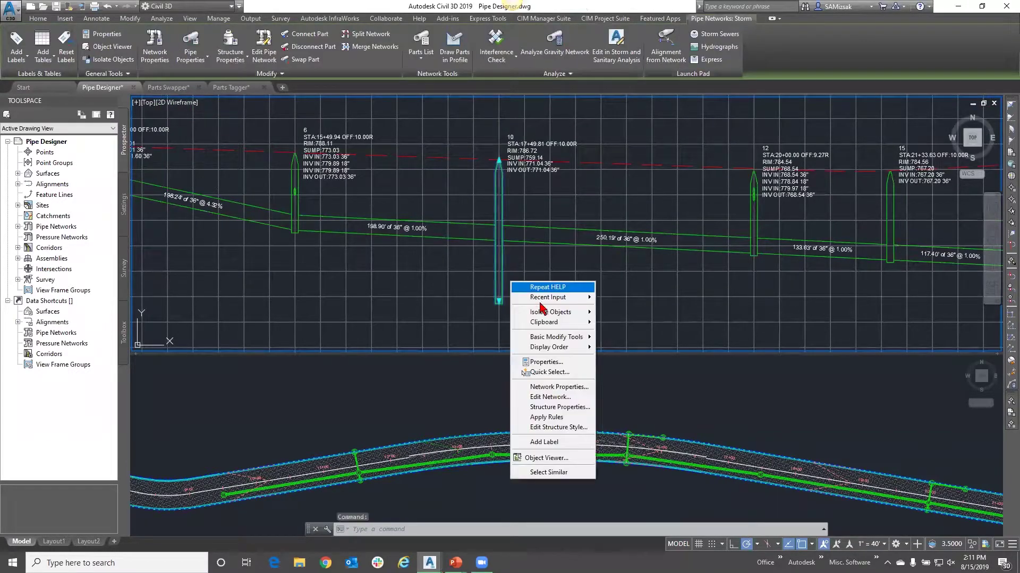
left_click(560, 407)
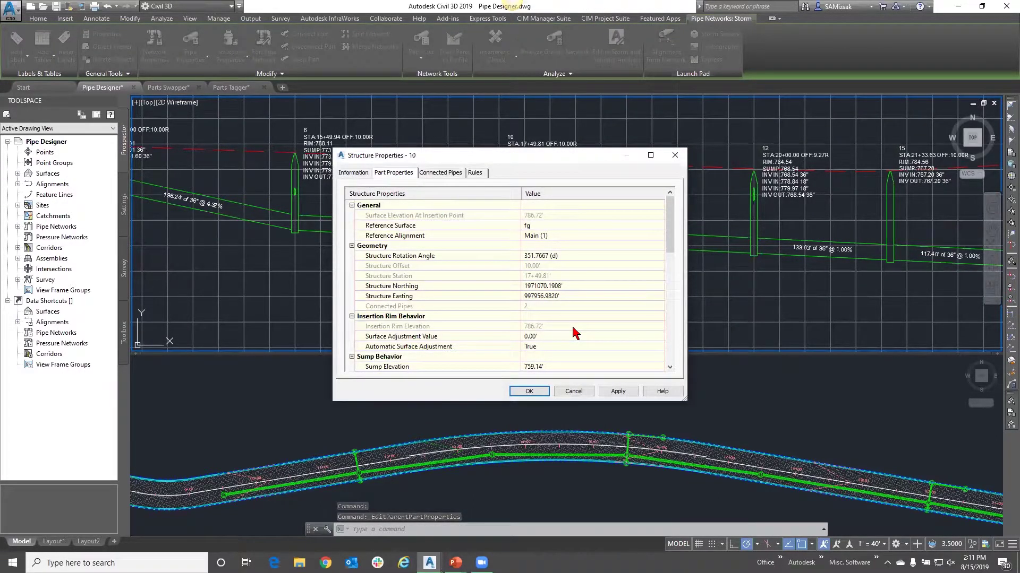
scroll(564, 320, "down", 1)
scroll(556, 303, "down", 3)
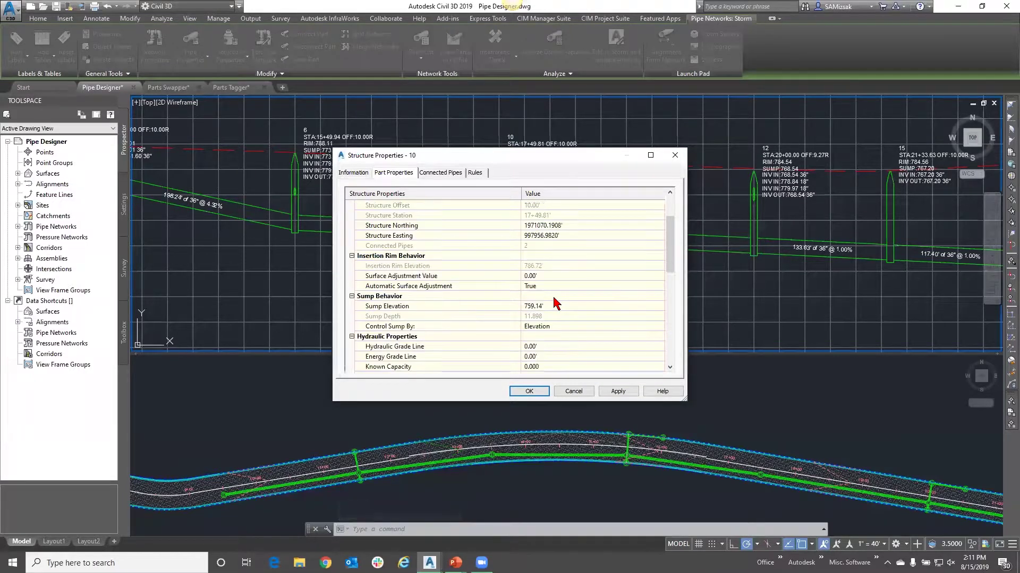
scroll(555, 303, "down", 2)
scroll(554, 303, "down", 2)
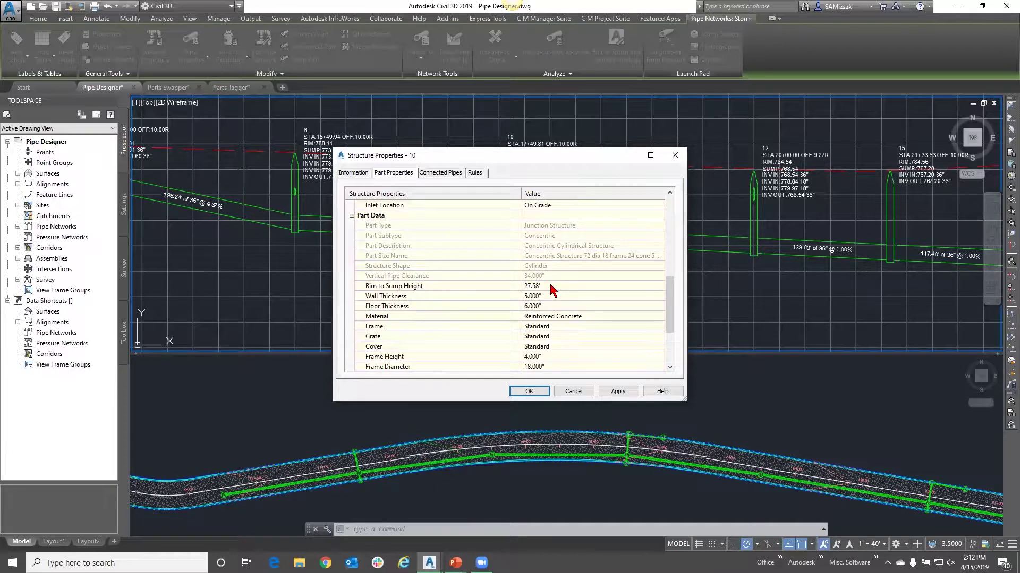
scroll(550, 287, "down", 3)
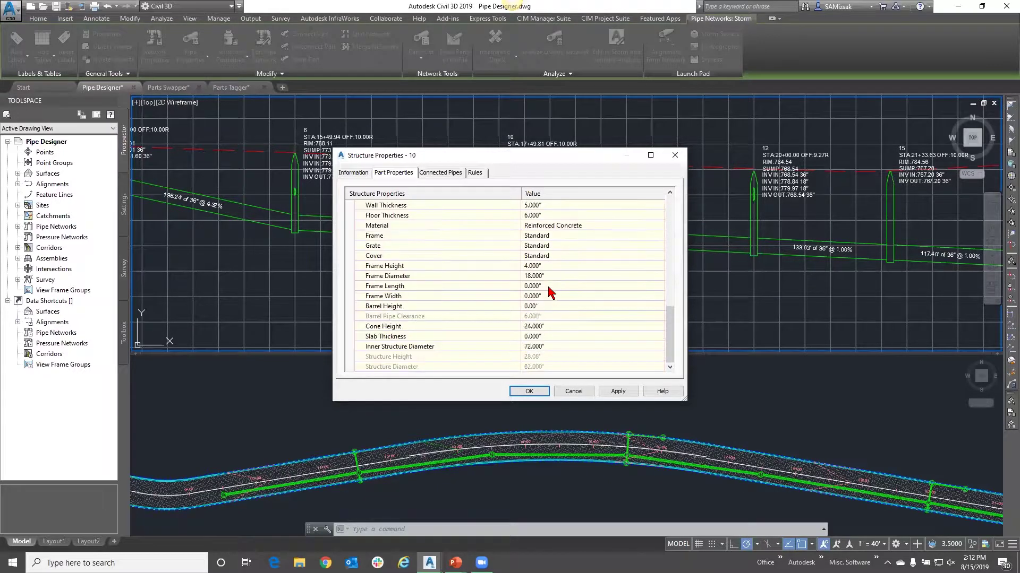
scroll(550, 293, "up", 8)
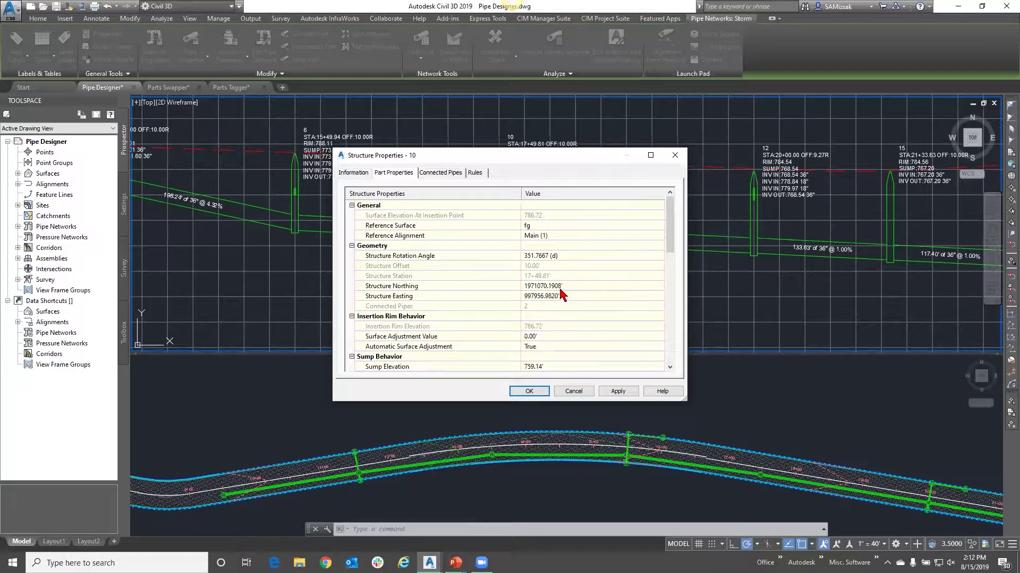
Review structure 10's connected pipes with their inverts, crowns and slopes, widening the list to read it, and close without changes.
left_click(438, 175)
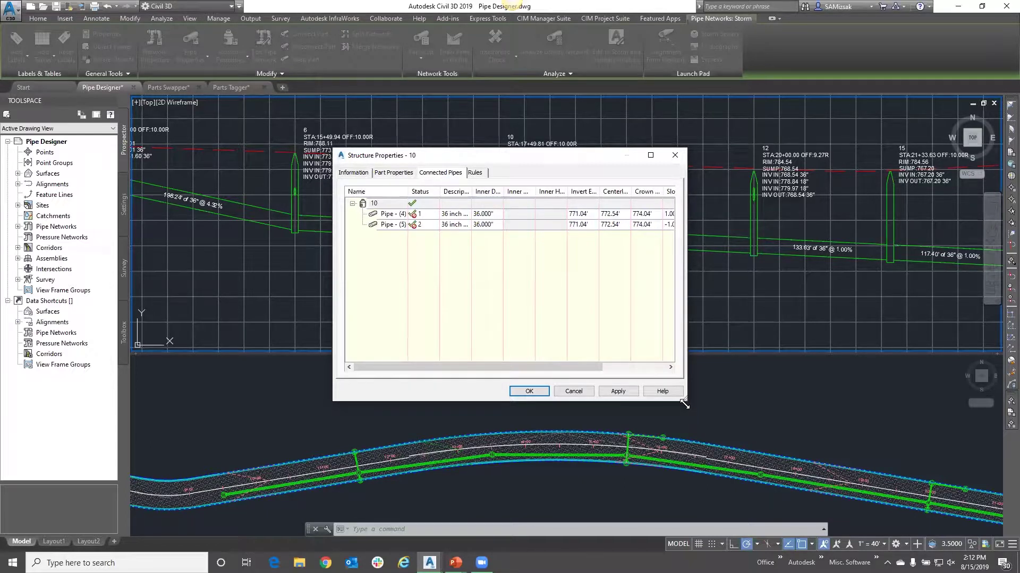
left_click_drag(888, 476, 890, 475)
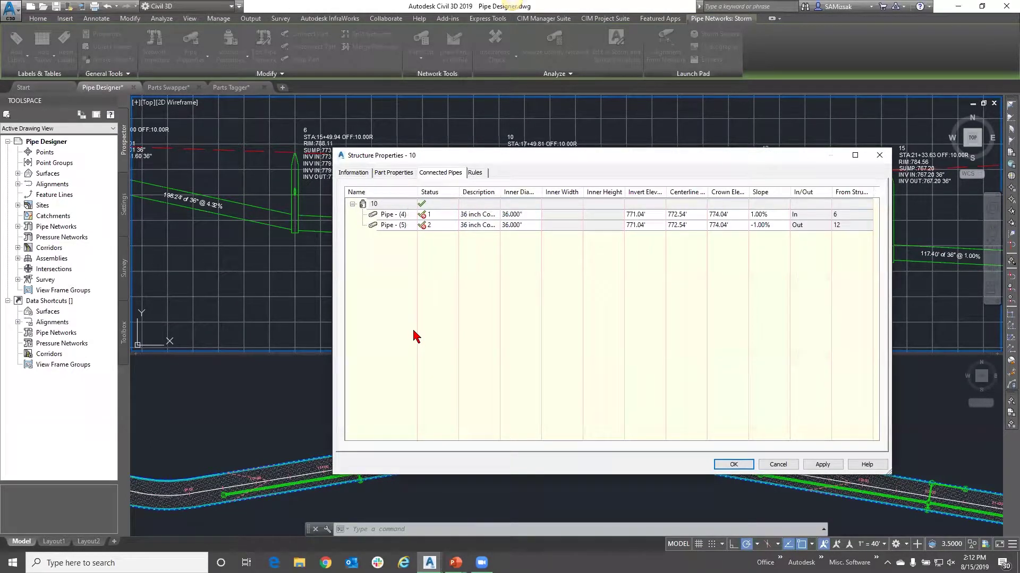
left_click_drag(667, 194, 671, 194)
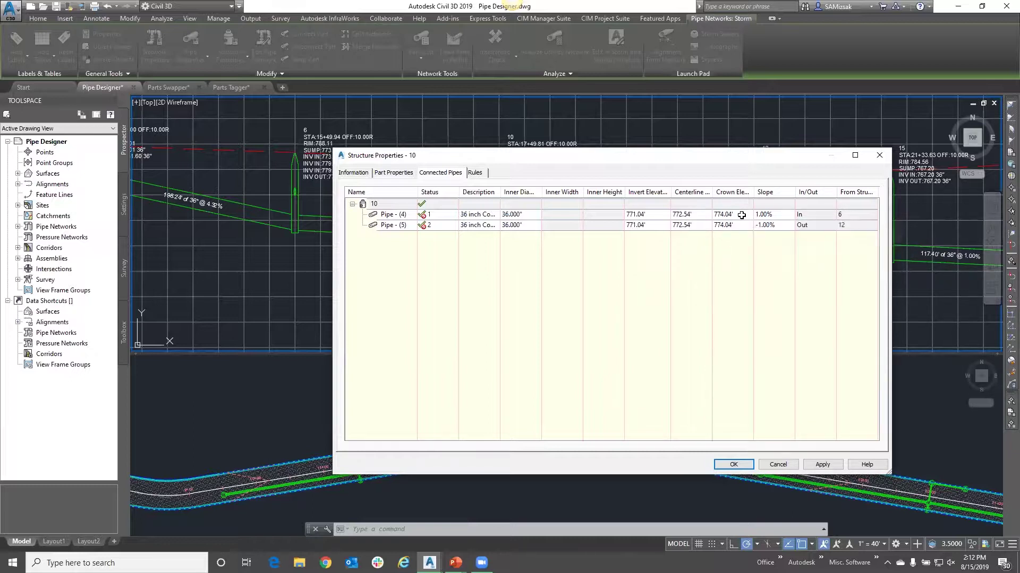
double_click(651, 214)
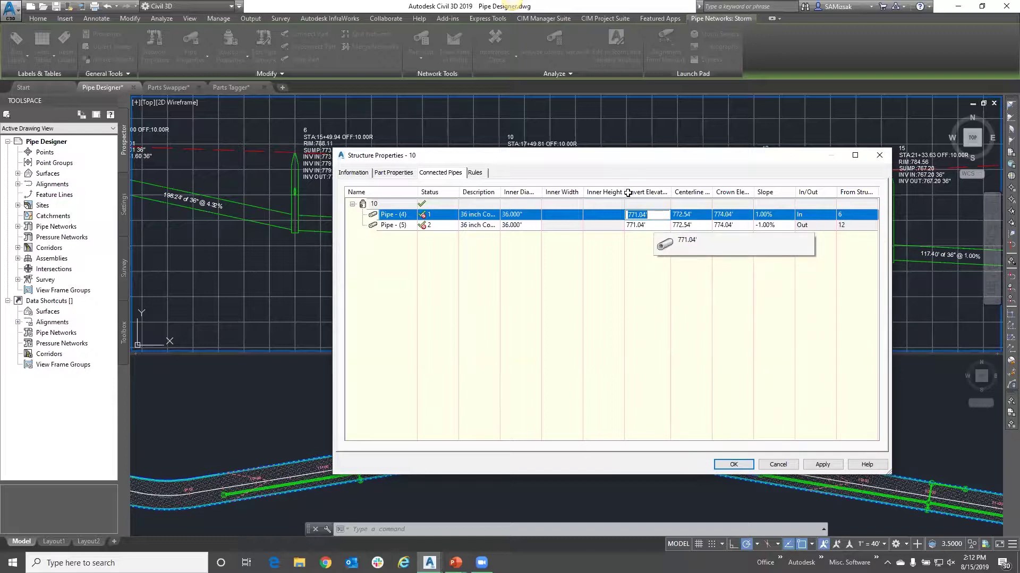
left_click(775, 465)
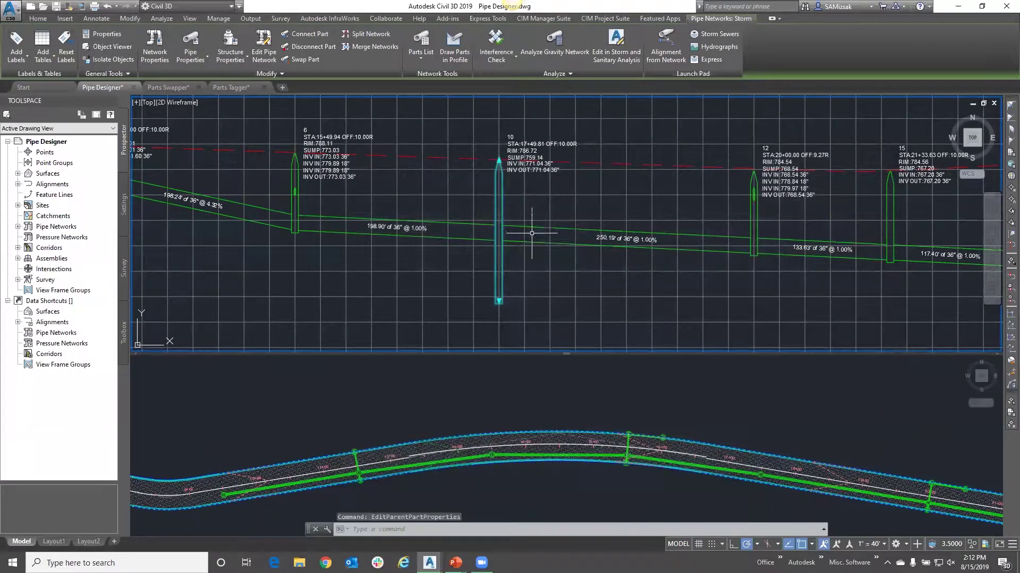
Inspect the slope and invert elevation properties of the pipe between structures 6 and 10, and close without changes.
left_click(462, 223)
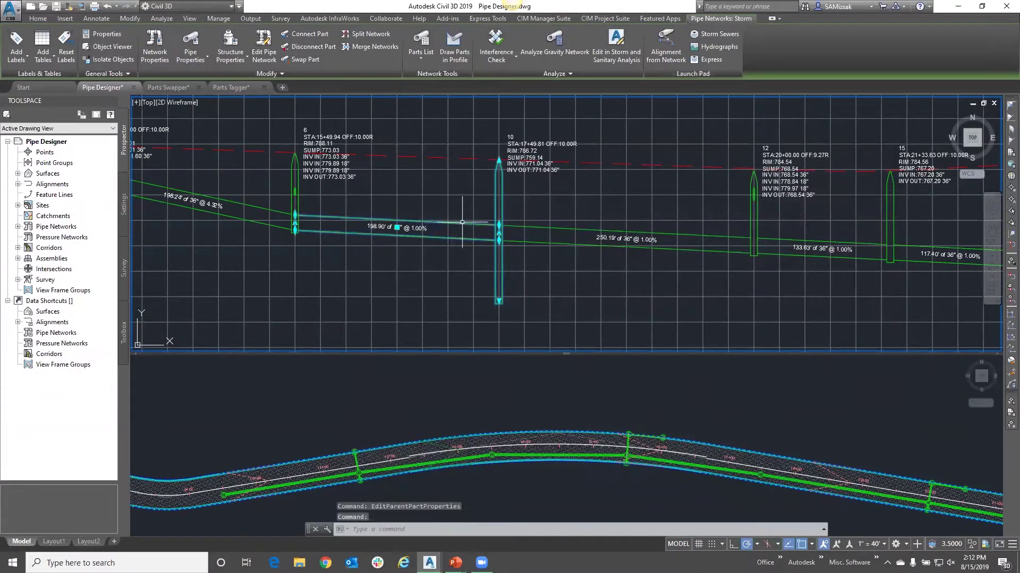
right_click(462, 222)
key("Escape")
key("Escape")
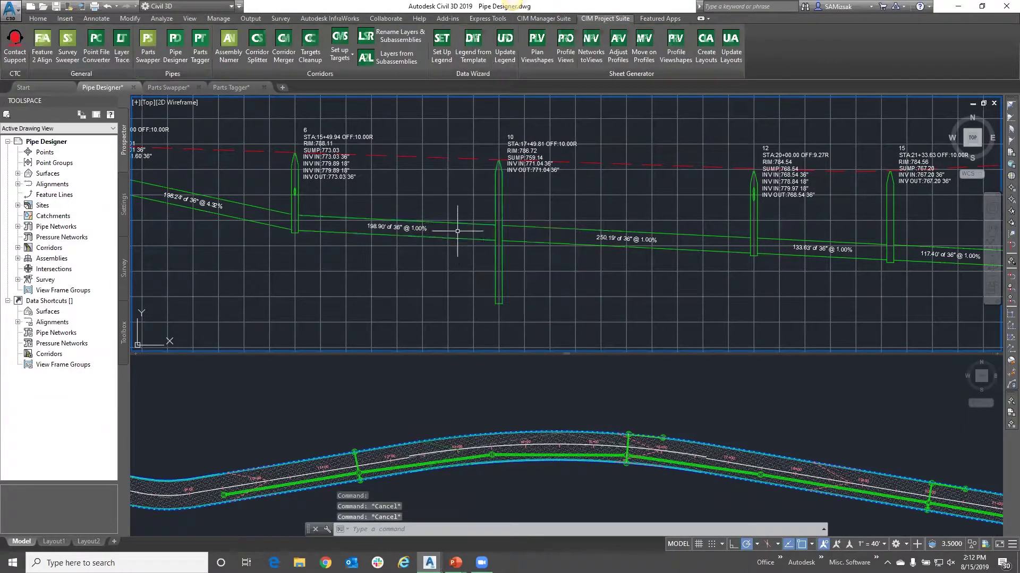
left_click(457, 229)
right_click(459, 224)
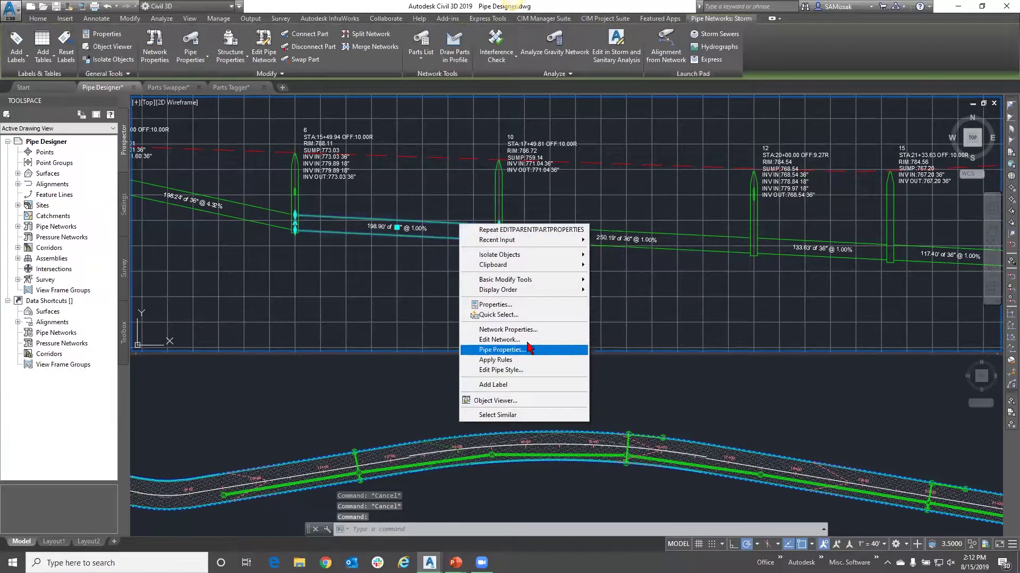
left_click(527, 346)
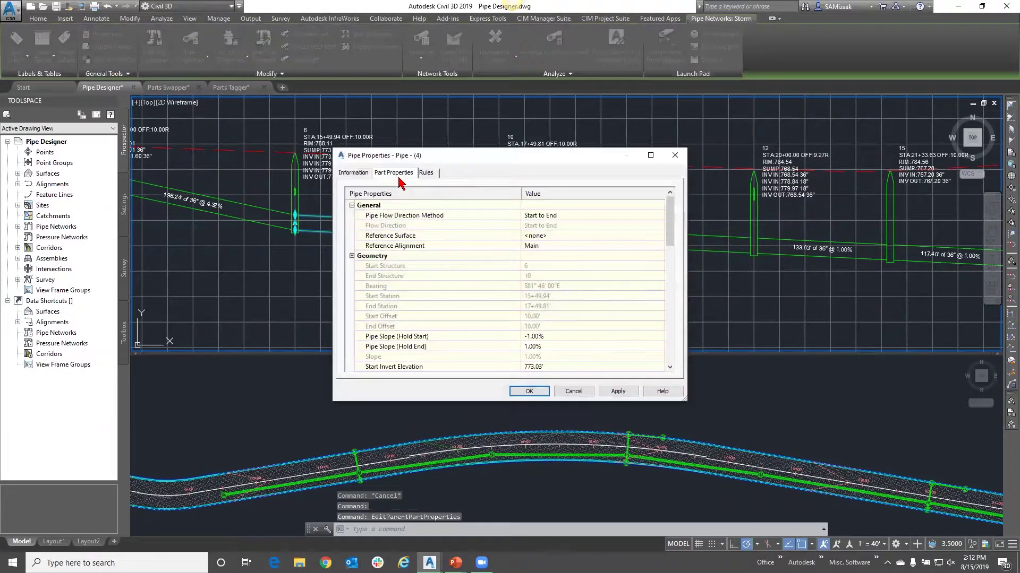
scroll(528, 336, "down", 2)
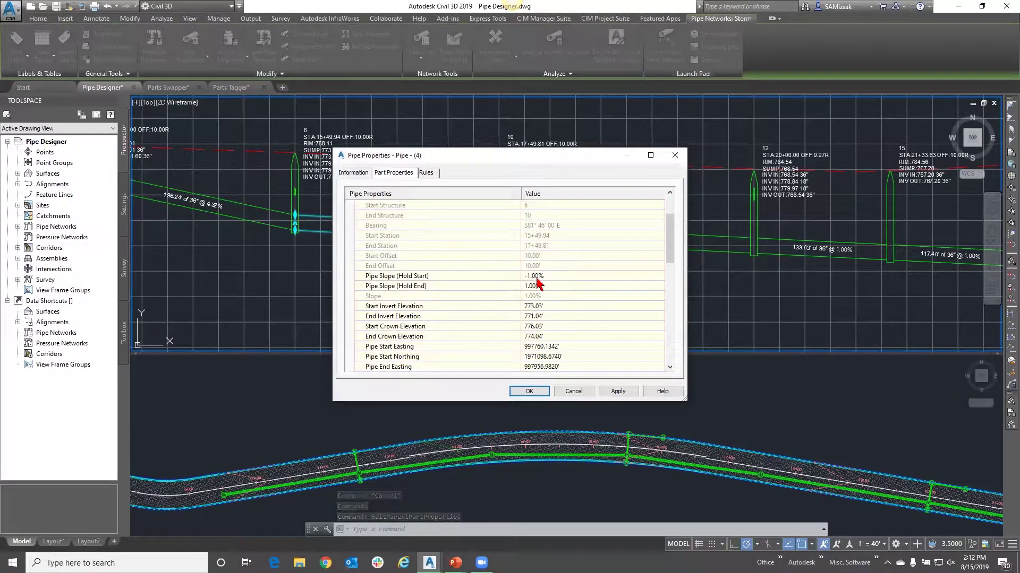
left_click(548, 276)
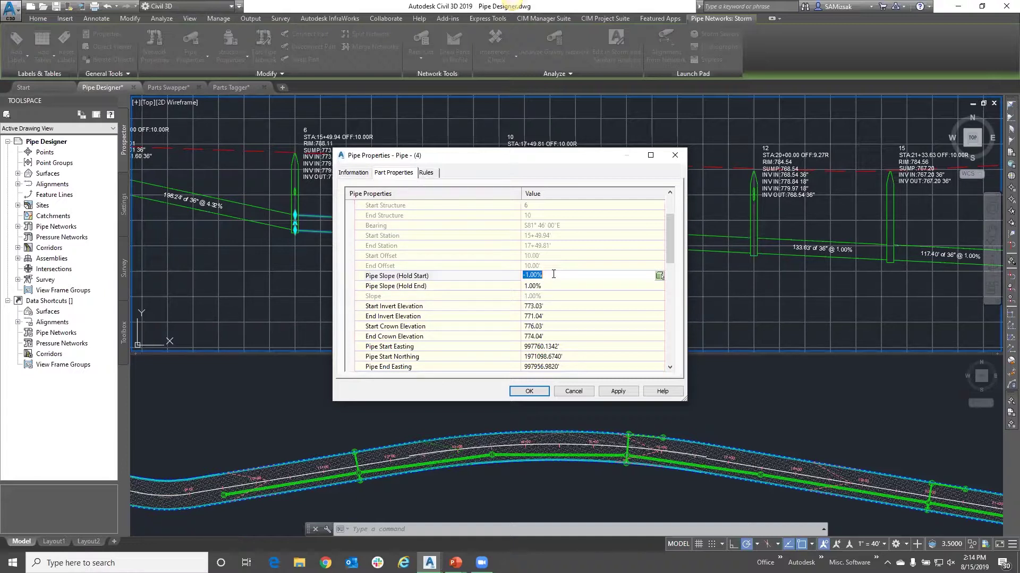
left_click(567, 393)
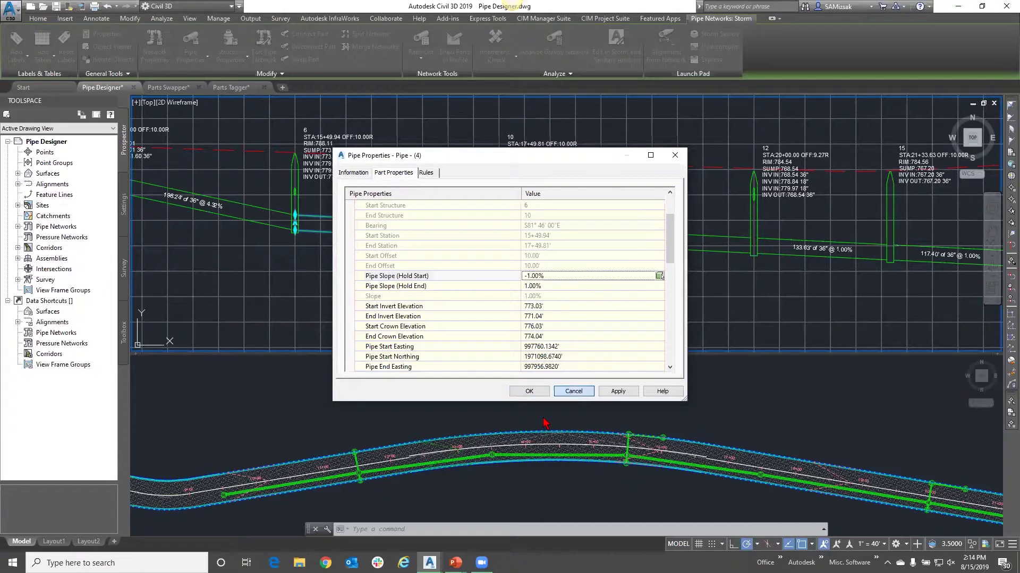
Start Pipe Designer and pick the main run's first structure, just before station 10+00 in plan, as the first connected part.
scroll(457, 329, "down", 4)
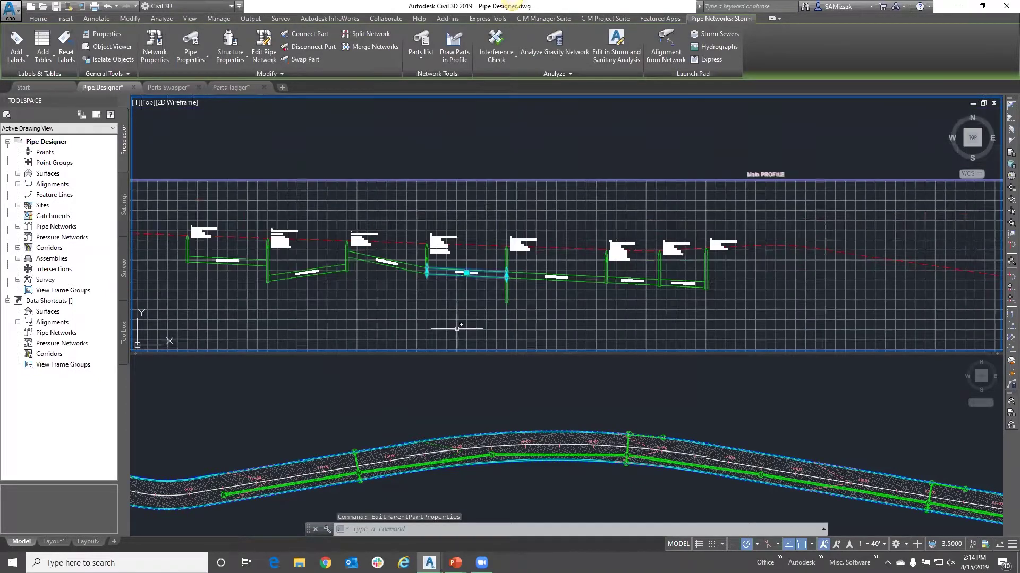
middle_click_drag(457, 329, 531, 321)
left_click(422, 407)
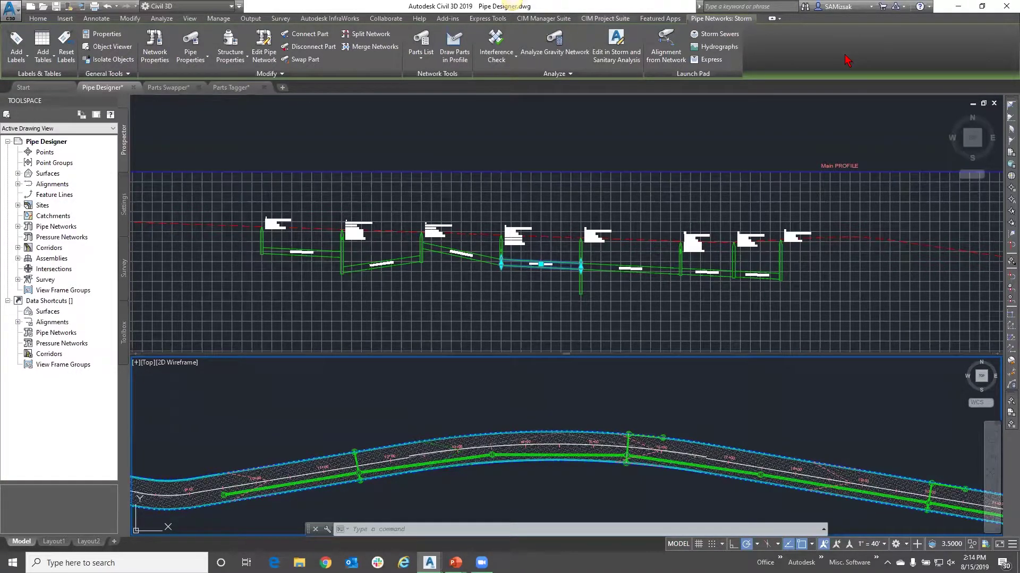
left_click(605, 21)
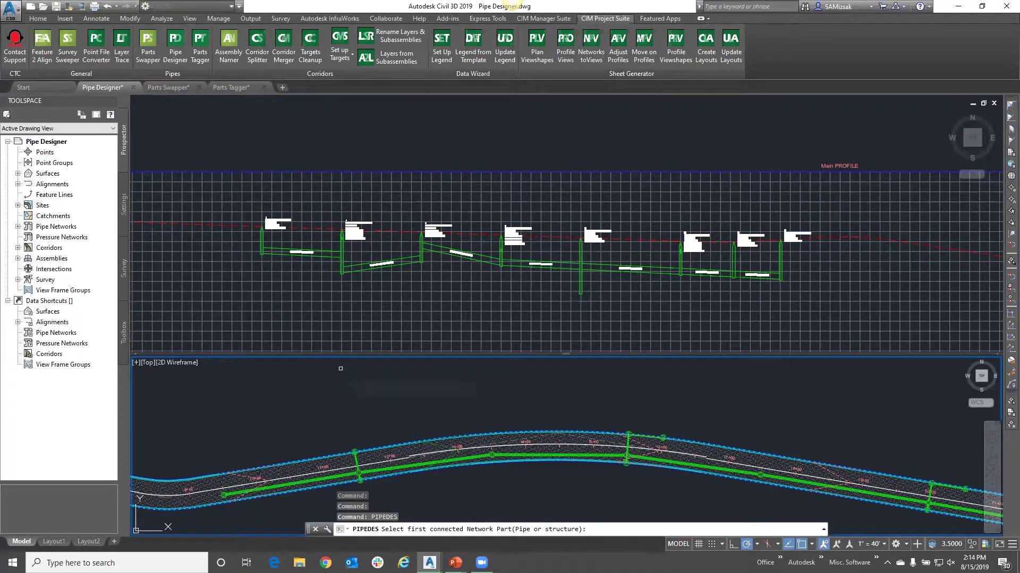
scroll(225, 496, "up", 5)
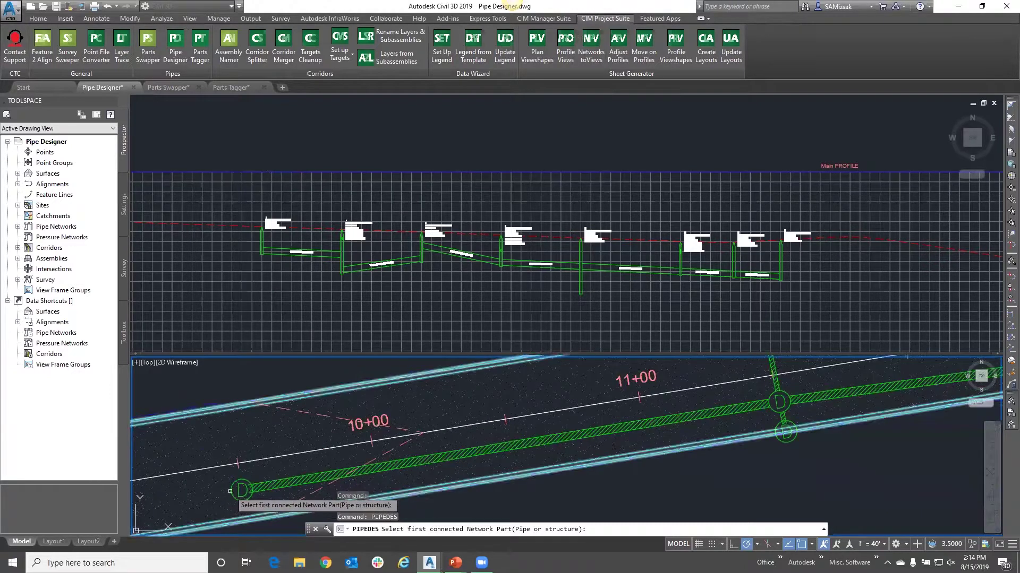
left_click(231, 494)
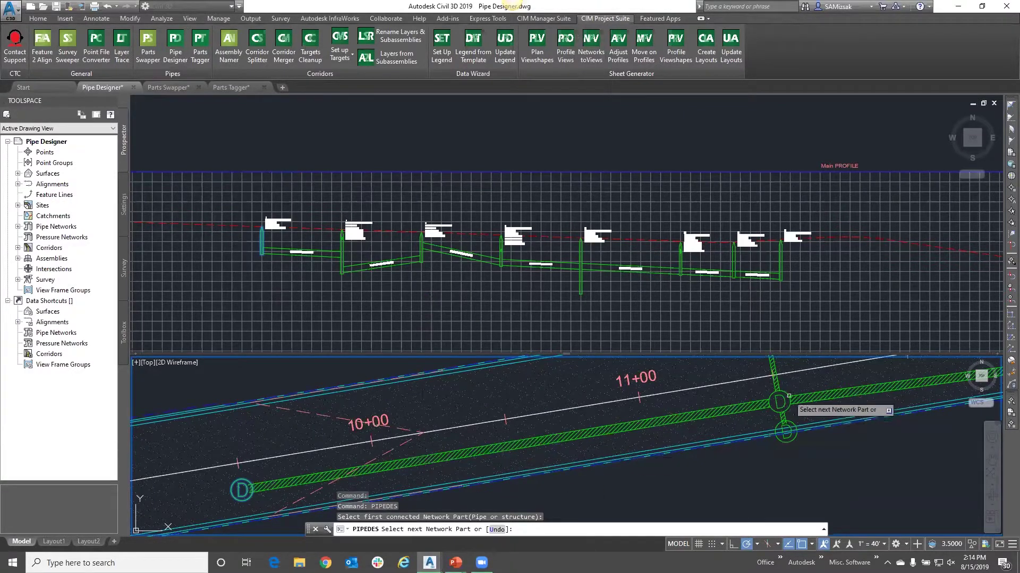
Extend the pipe run along the main line through structure 6 to structure 10 and load the selection into Pipe Designer.
scroll(789, 396, "down", 5)
middle_click_drag(789, 396, 520, 402)
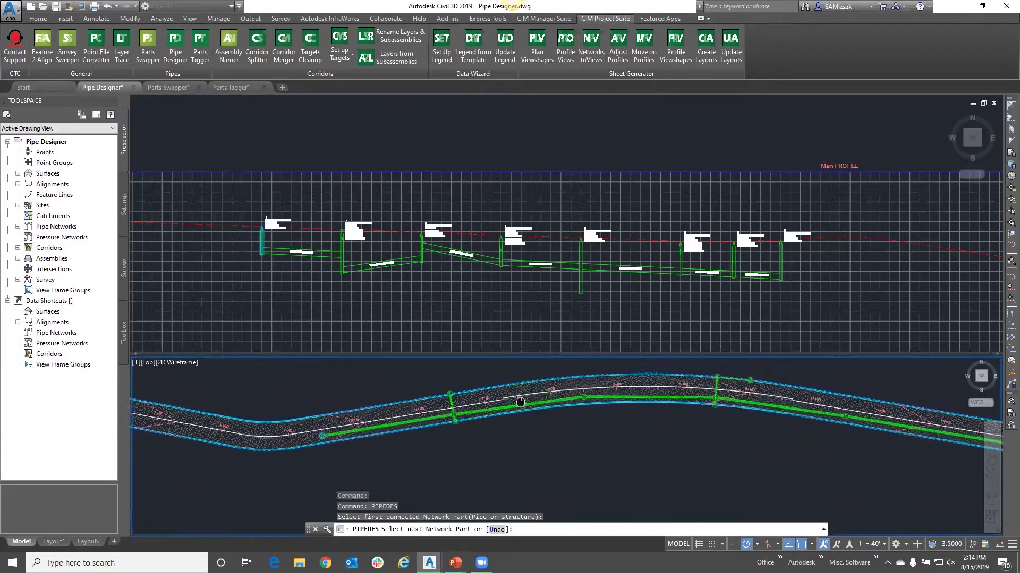
scroll(709, 401, "up", 6)
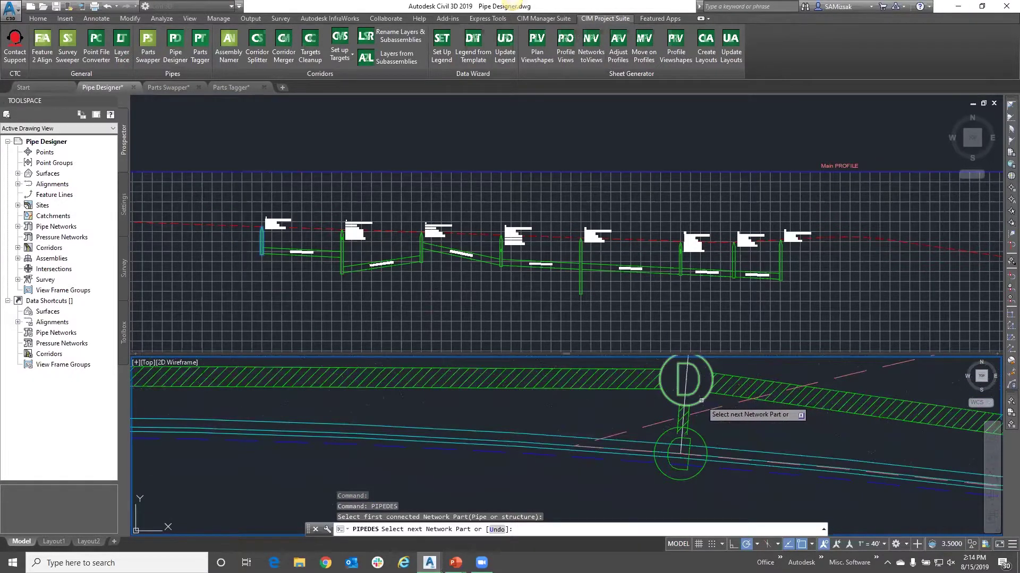
left_click(701, 401)
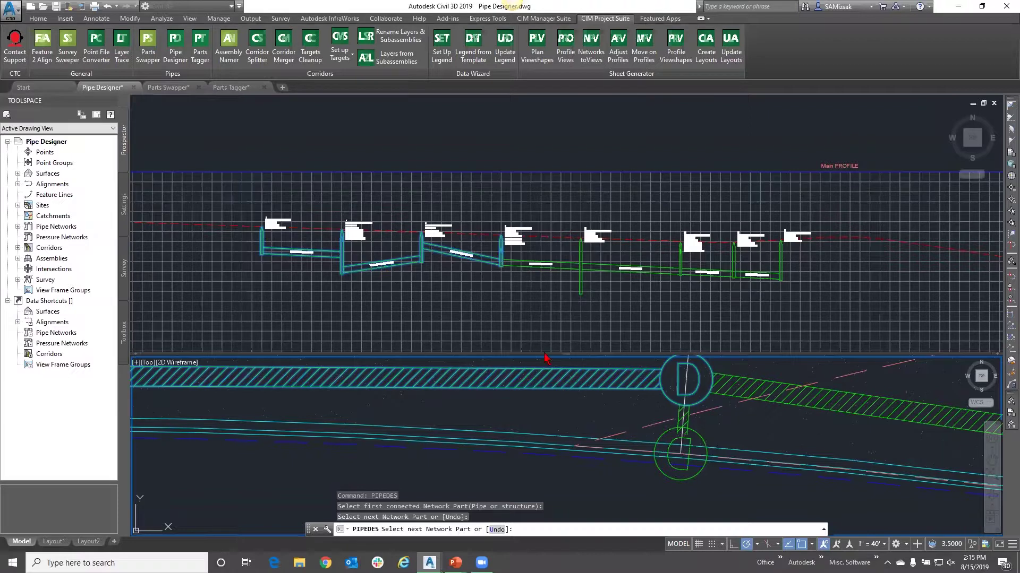
scroll(633, 446, "down", 5)
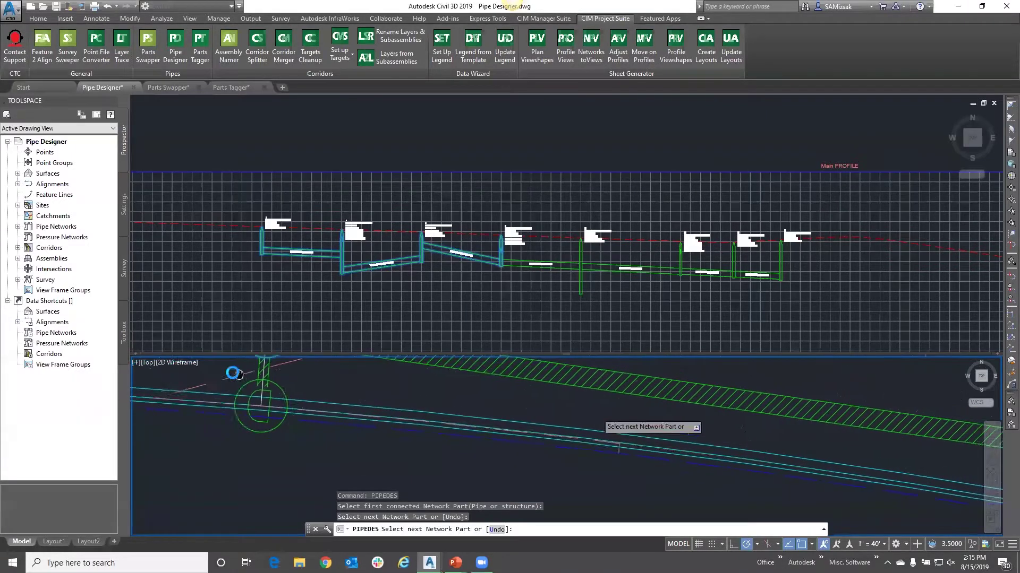
scroll(916, 466, "up", 3)
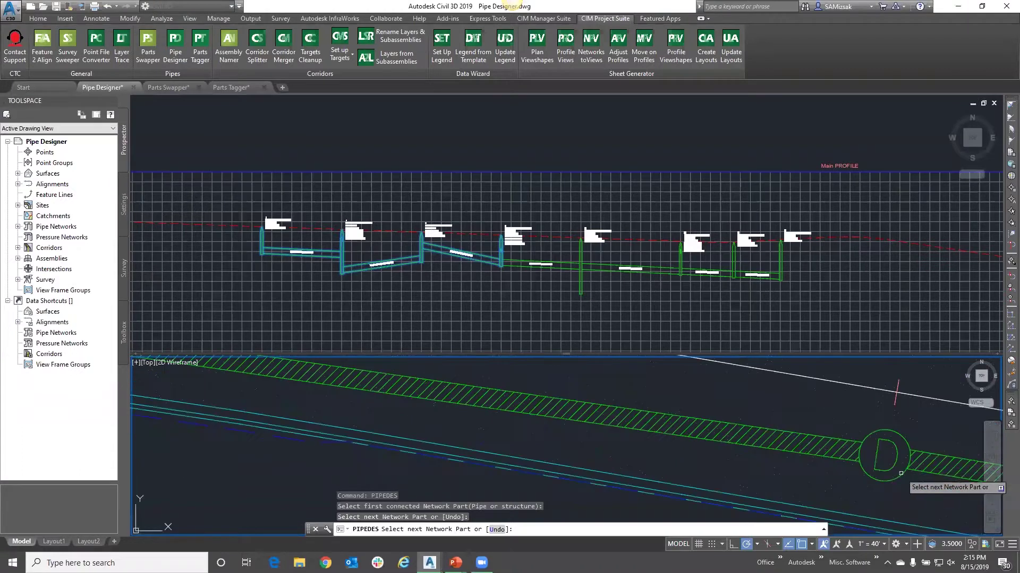
left_click(899, 479)
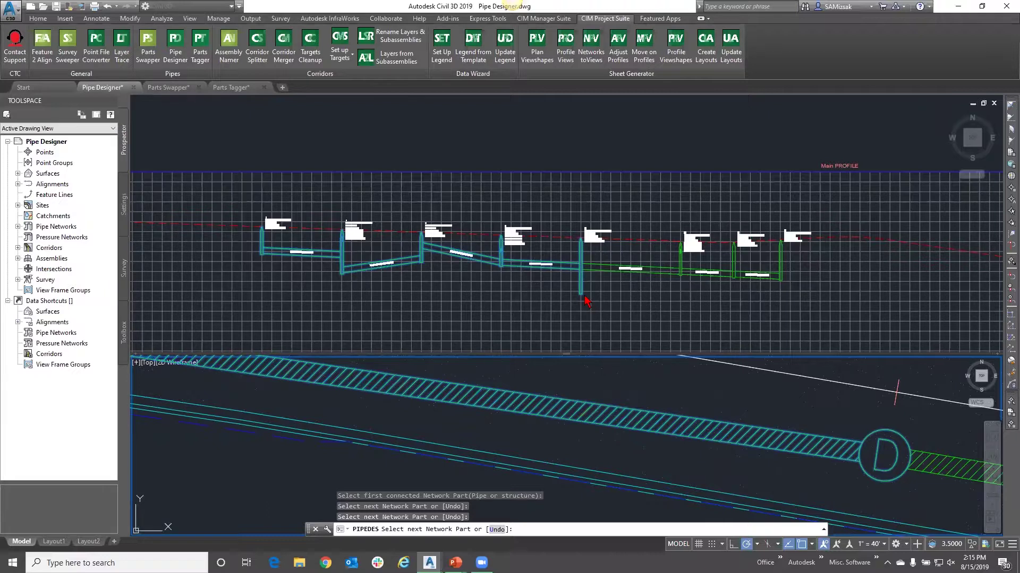
key("Return")
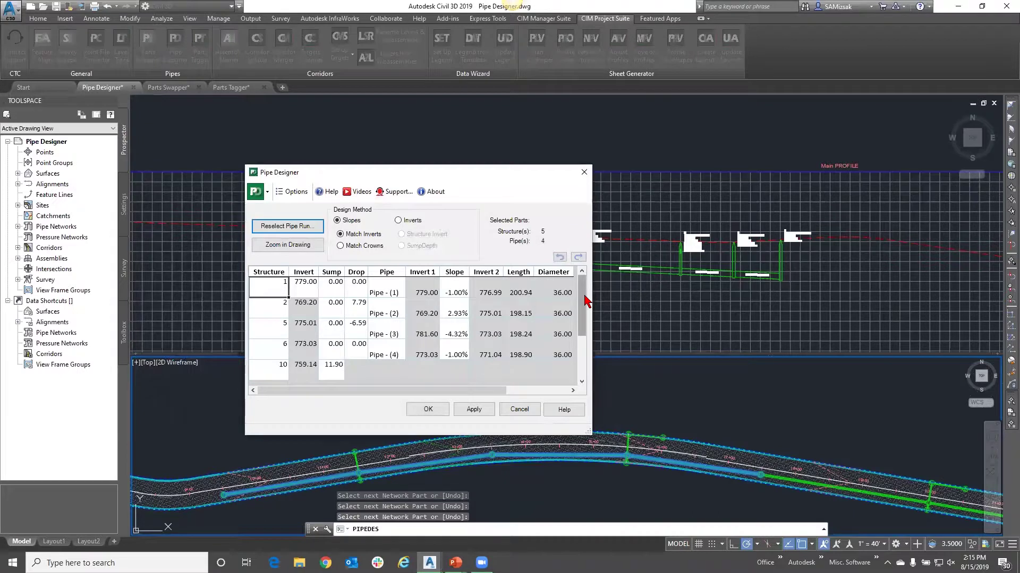
Enlarge and reposition the Pipe Designer dialog, and compare Match Crowns with Match Inverts under the Slopes method, ending on Match Inverts.
left_click_drag(358, 170, 263, 82)
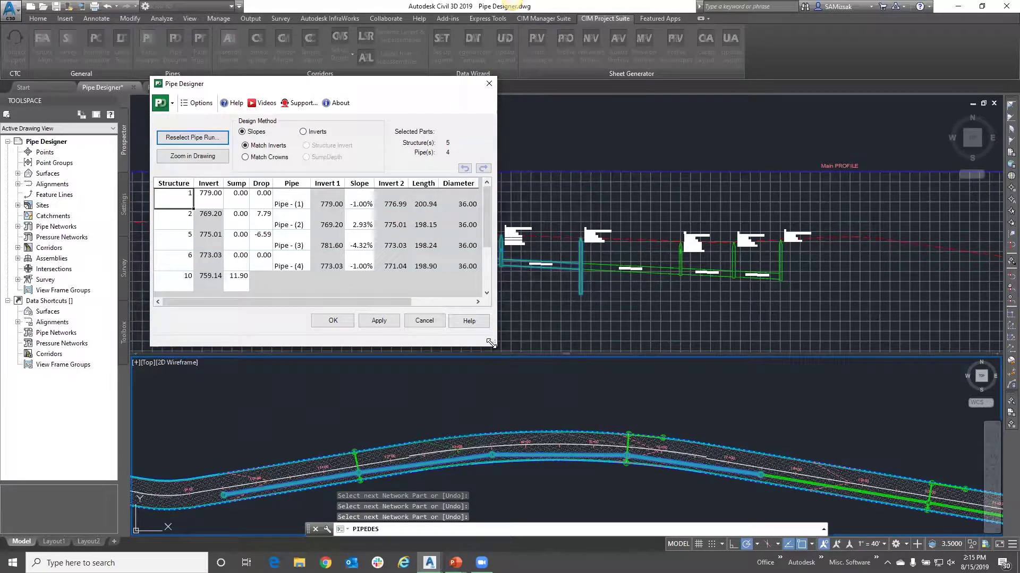
left_click_drag(491, 343, 806, 464)
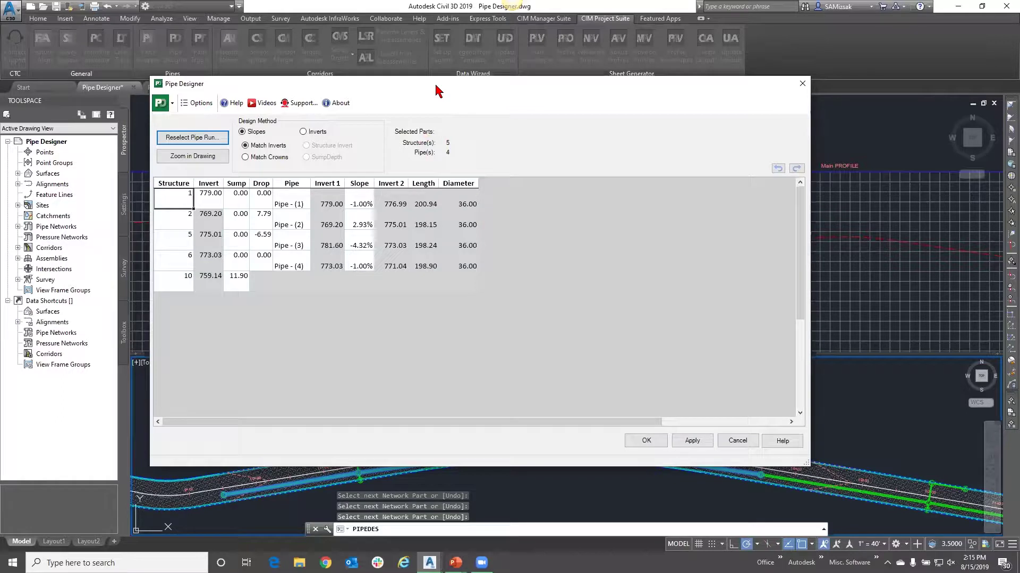
left_click_drag(436, 85, 451, 120)
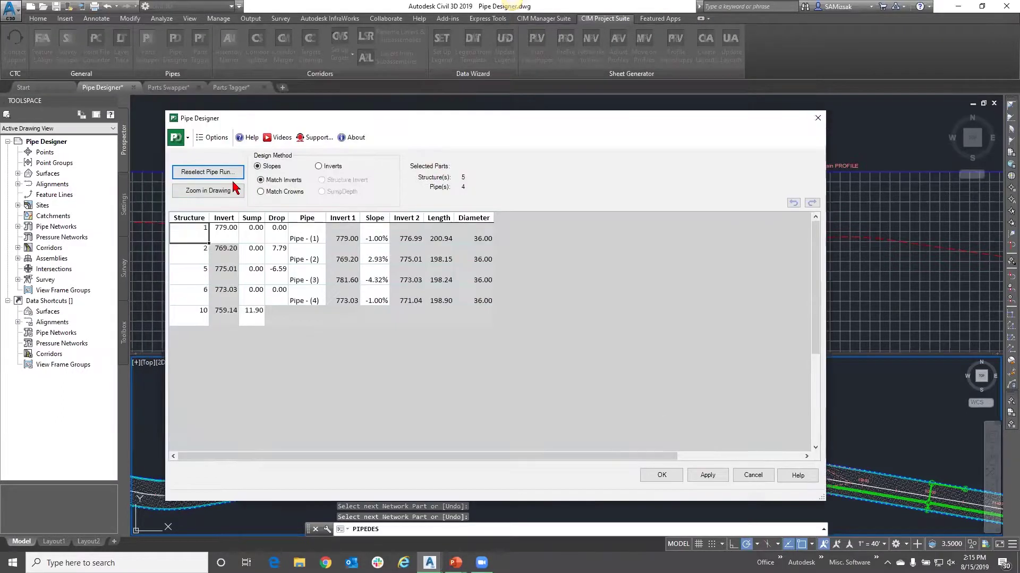
left_click(260, 192)
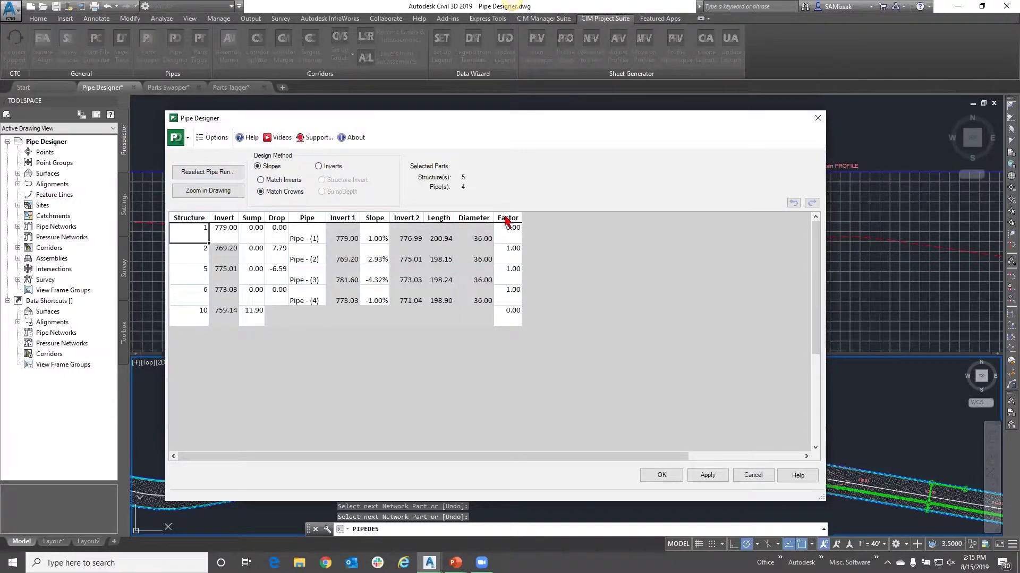
left_click(260, 180)
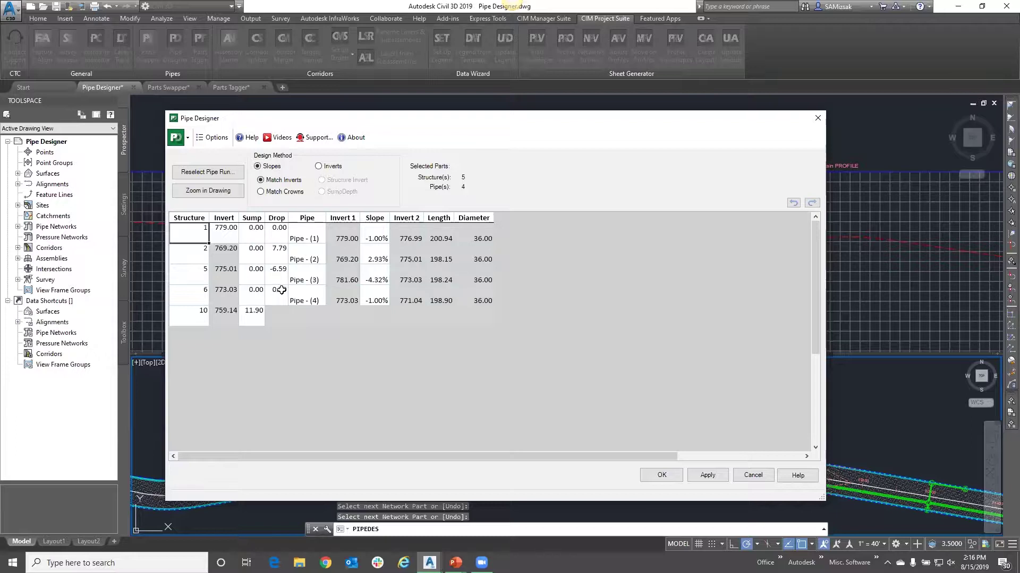
Copy Pipe - (1)'s -1.00% slope down to Pipes (2) through (4), apply it, and check the run in the profile.
left_click(377, 259)
left_click(376, 239)
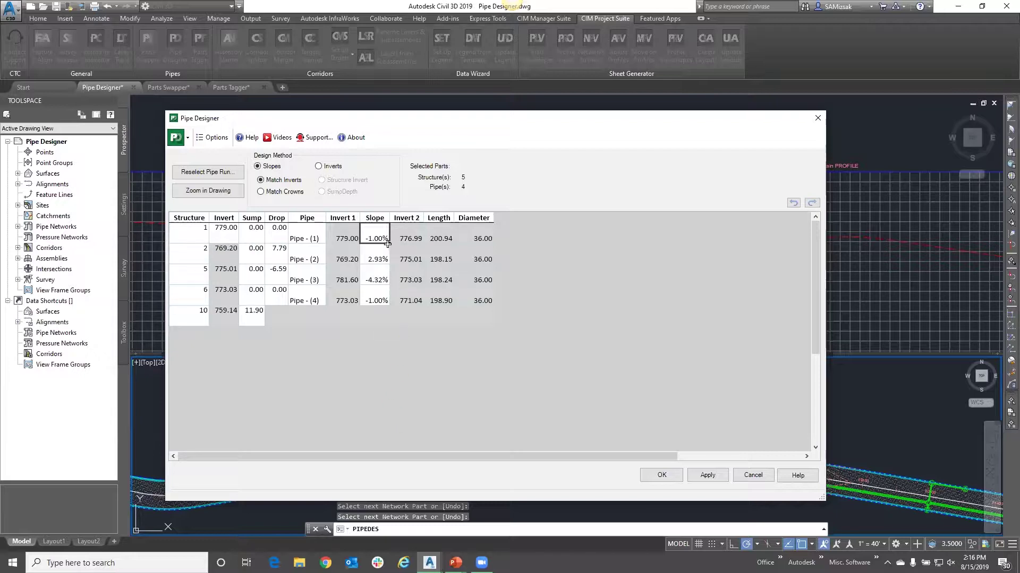
left_click_drag(388, 244, 386, 304)
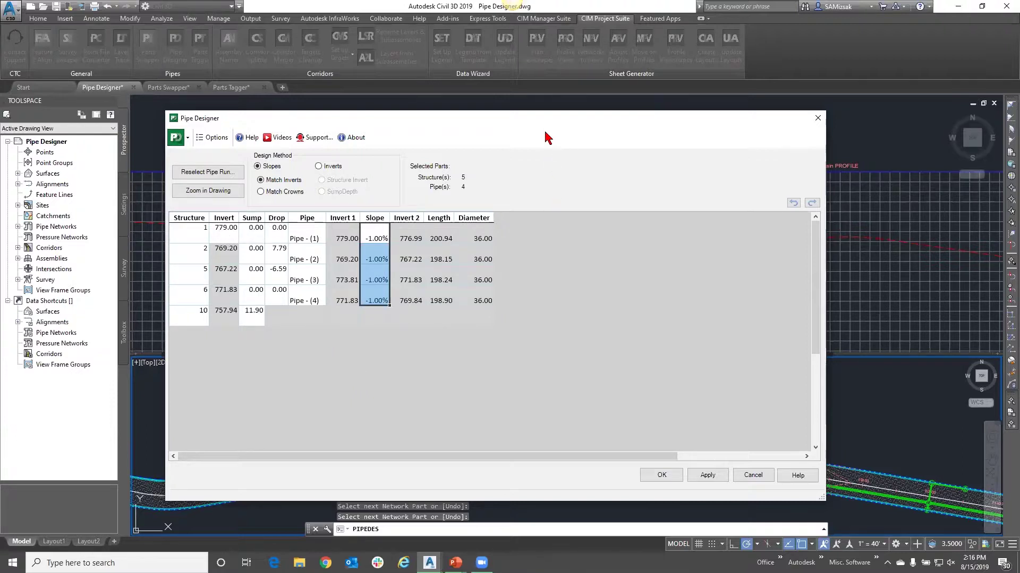
left_click(674, 478)
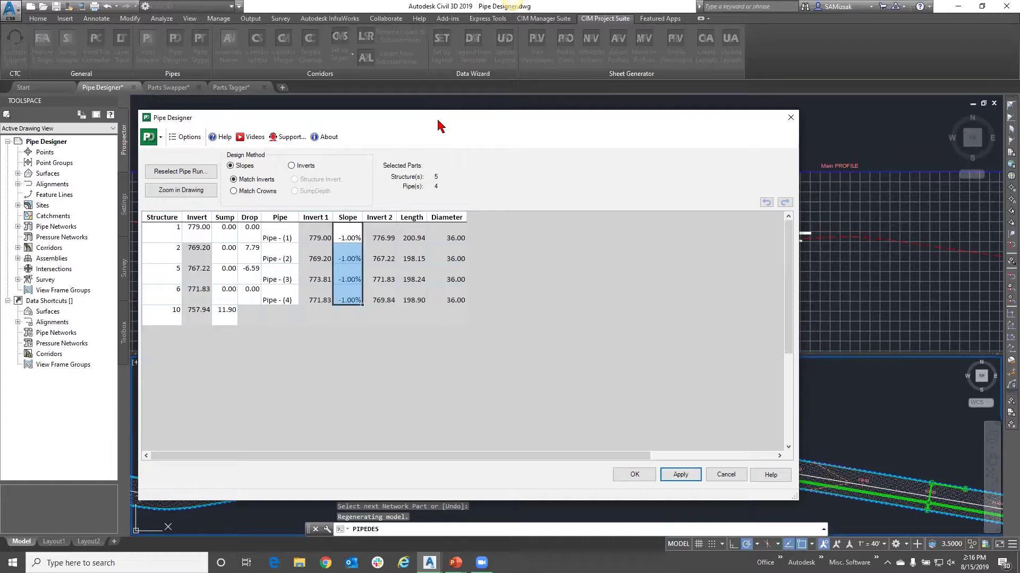
left_click_drag(438, 126, 445, 347)
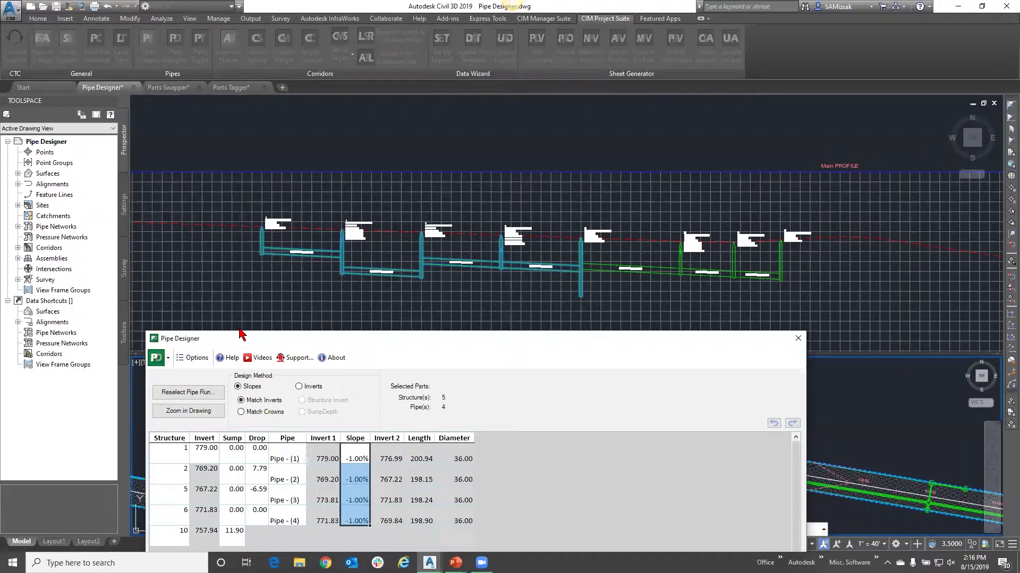
left_click_drag(240, 334, 240, 120)
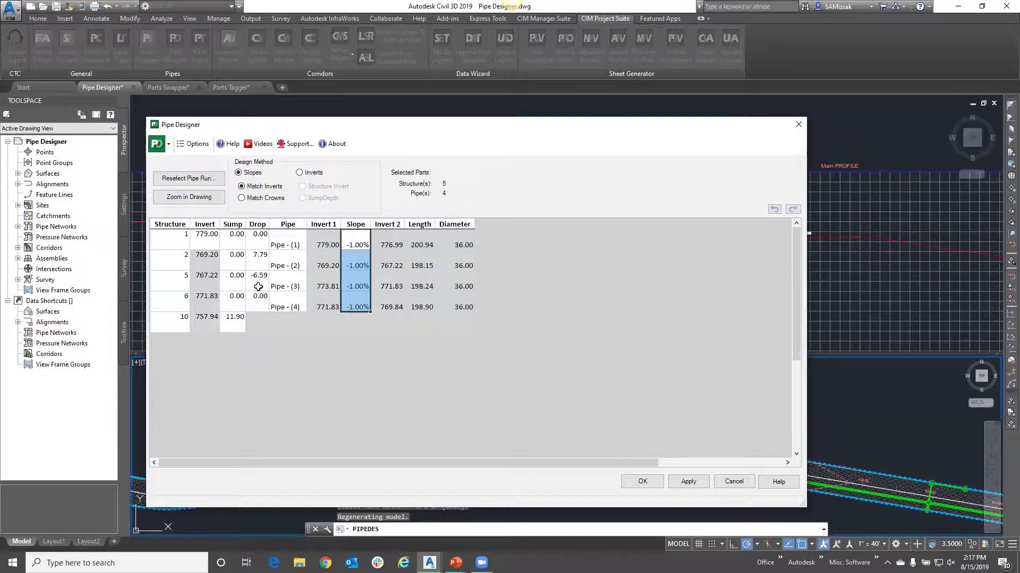
Set structure 1's drop to 0.10.
left_click(258, 247)
type("0.1")
left_click(259, 251)
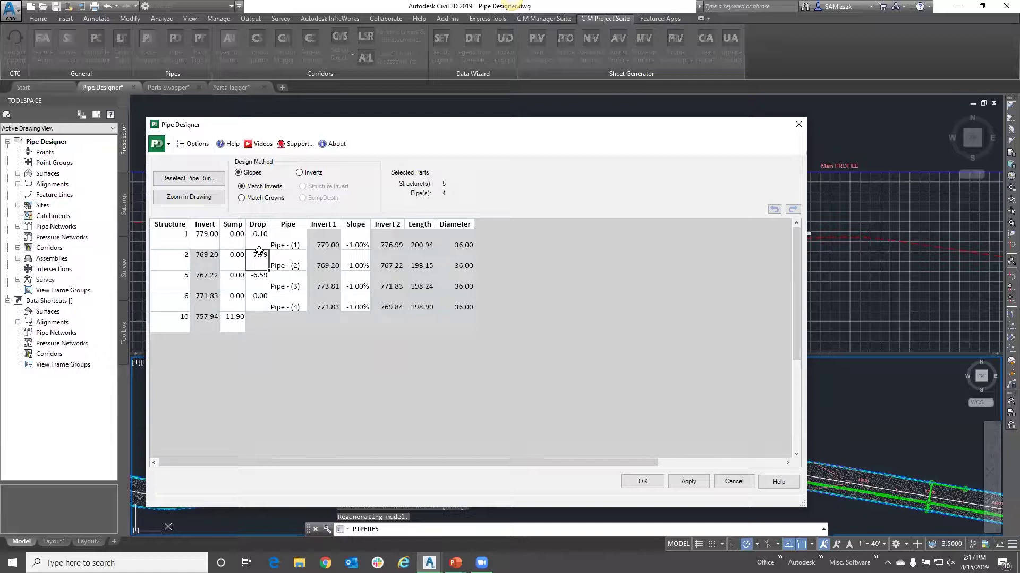
Shrink the Pipe Designer dialog, move it clear of the upstream profile, and apply the current table values.
mouse_move(386, 131)
left_mouse_down()
mouse_move(639, 167)
mouse_move(605, 136)
left_mouse_up()
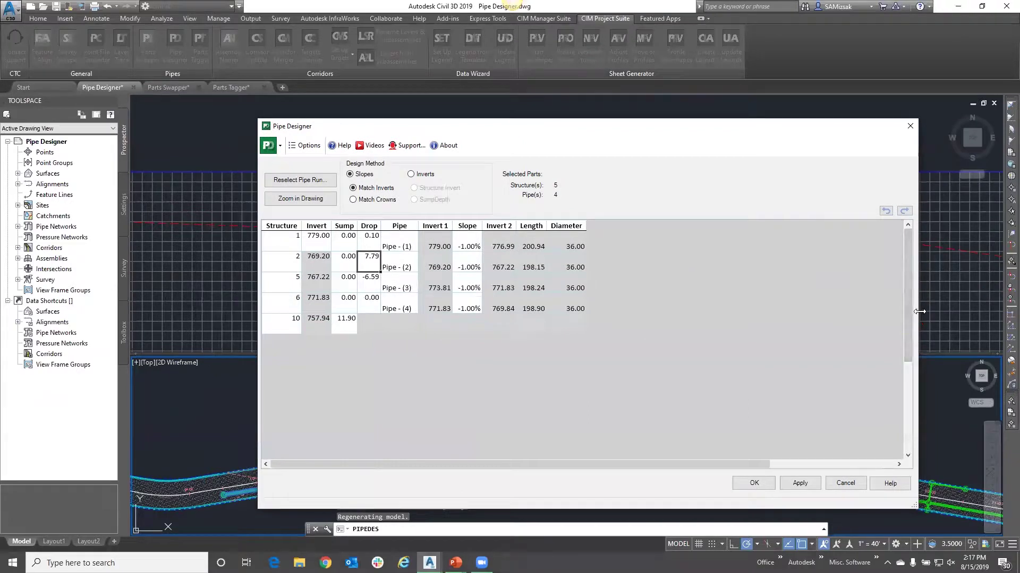
left_click_drag(919, 311, 614, 313)
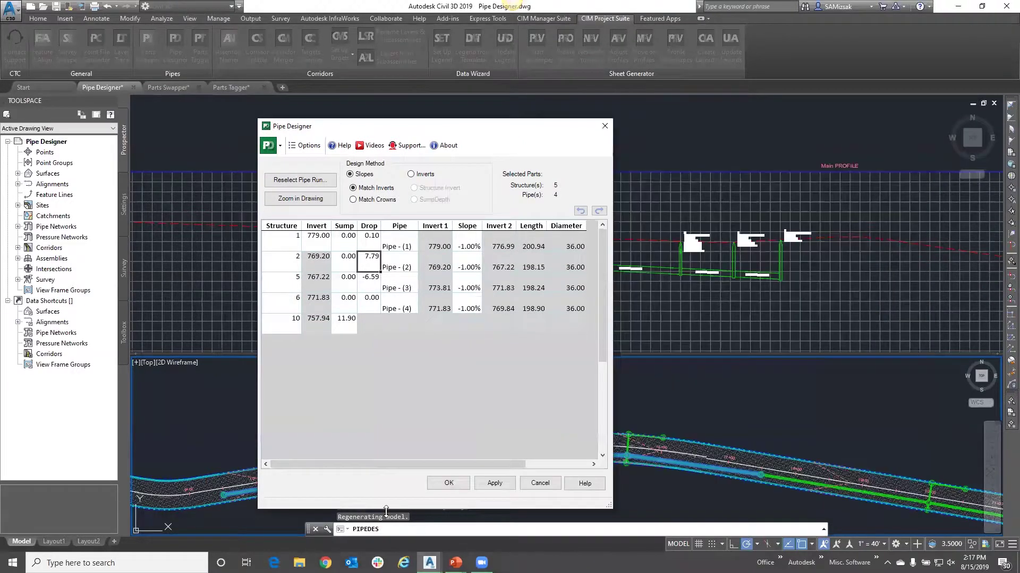
left_click_drag(386, 511, 386, 413)
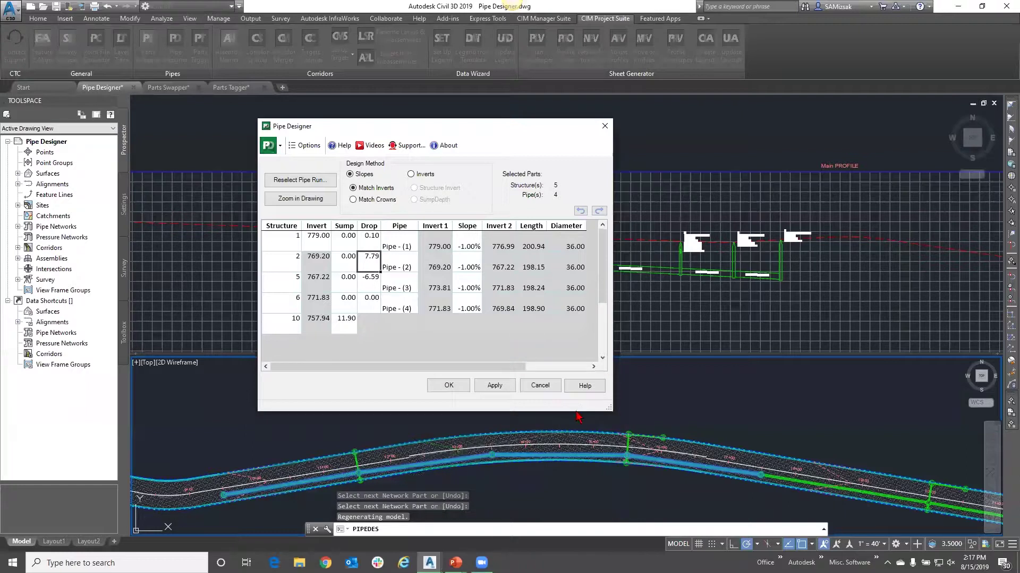
left_click_drag(615, 369, 678, 369)
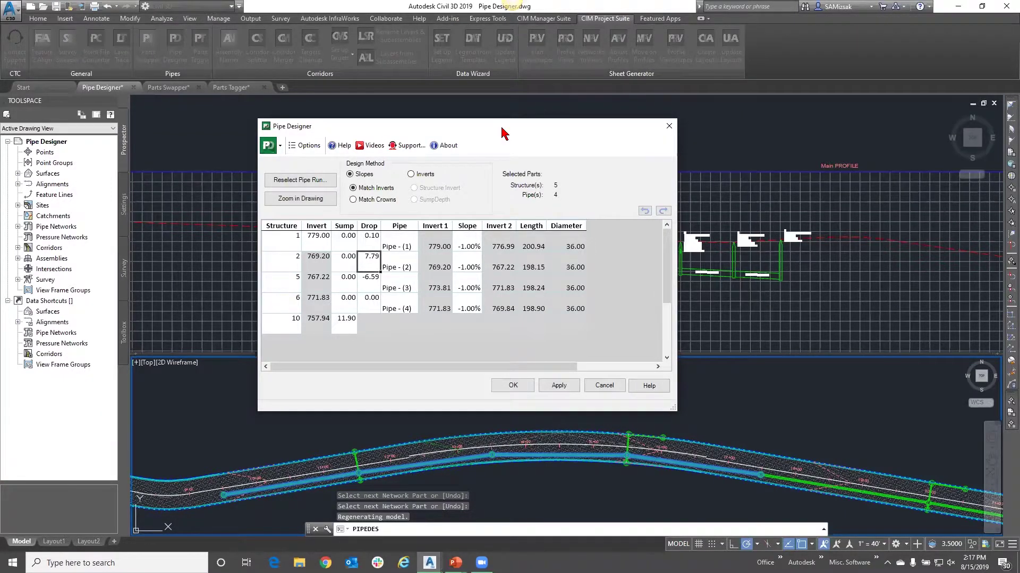
left_click_drag(504, 134, 808, 144)
left_click(862, 396)
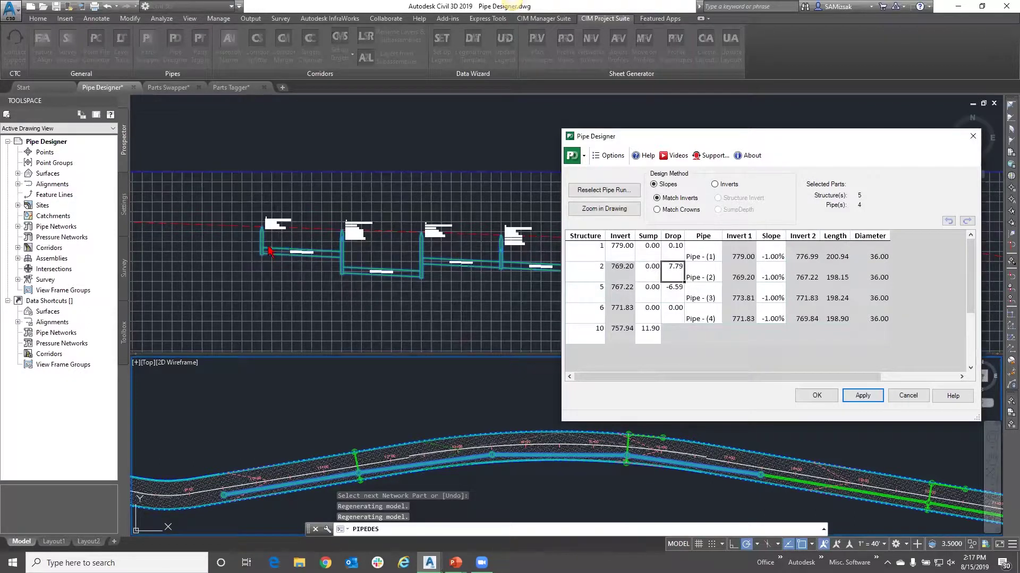
Copy structure 1's 0.10 drop down to structures 2 and 5 and apply it to the pipe run.
left_click(675, 249)
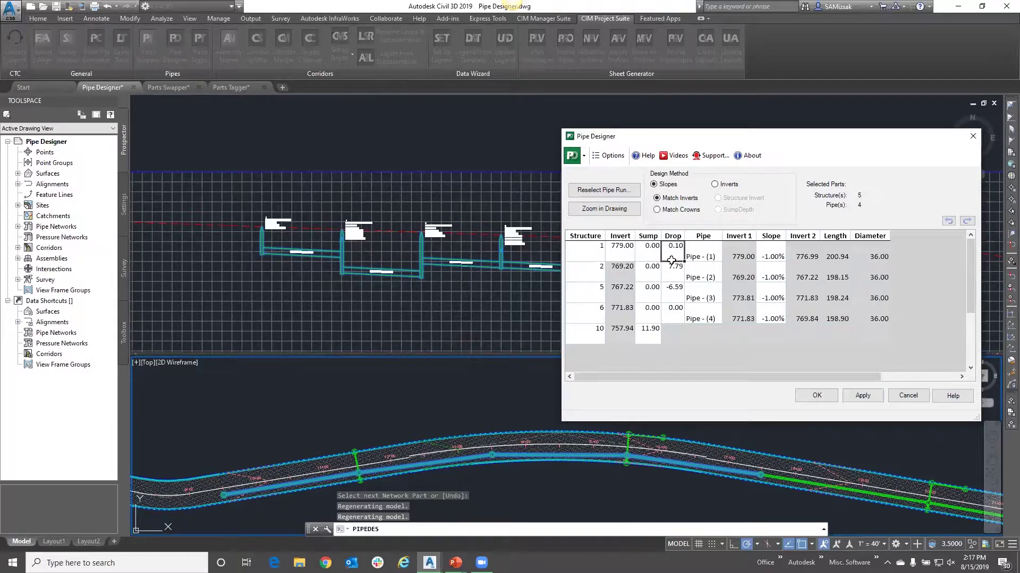
left_click_drag(682, 270, 679, 325)
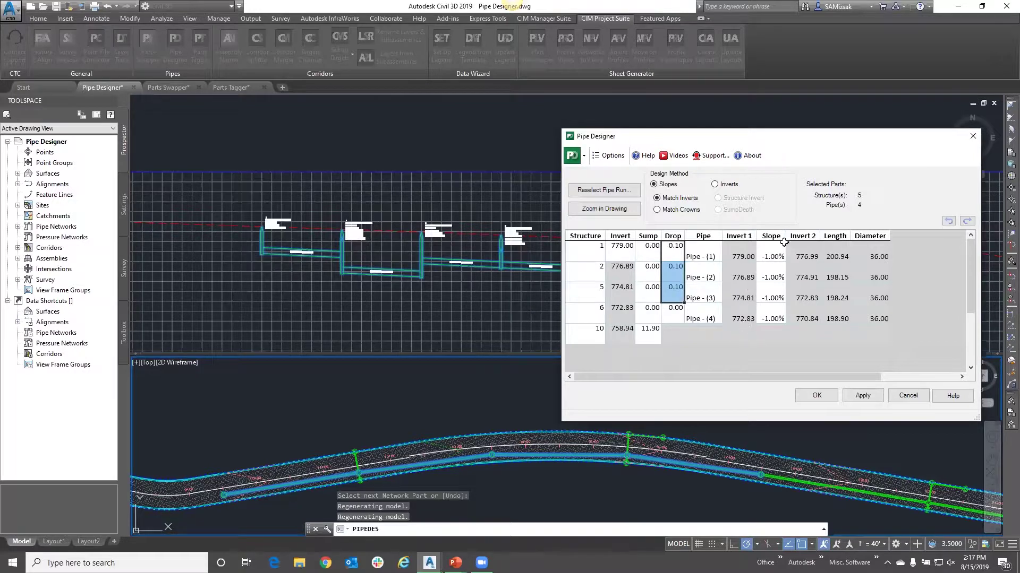
left_click(861, 394)
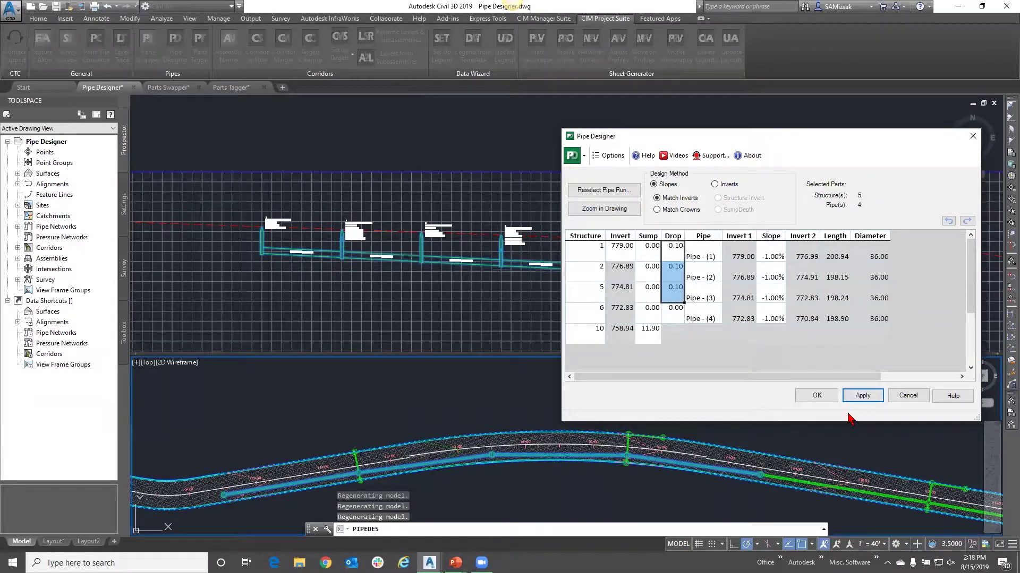
Set structure 1's drop to 0.00, copy it down to structures 2 and 5, and apply the change.
left_click(676, 257)
type("0")
key("Return")
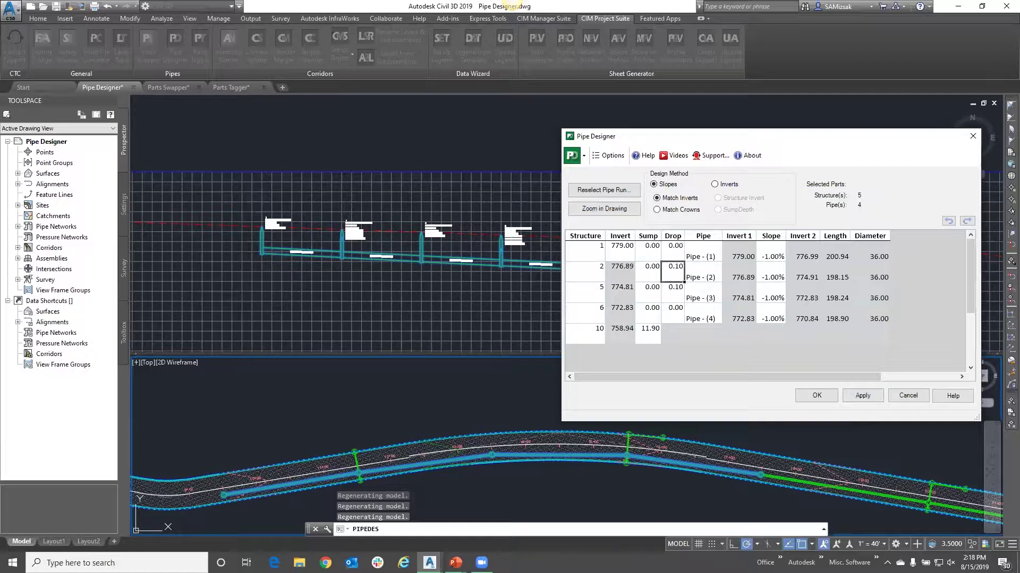
left_click_drag(684, 248, 685, 317)
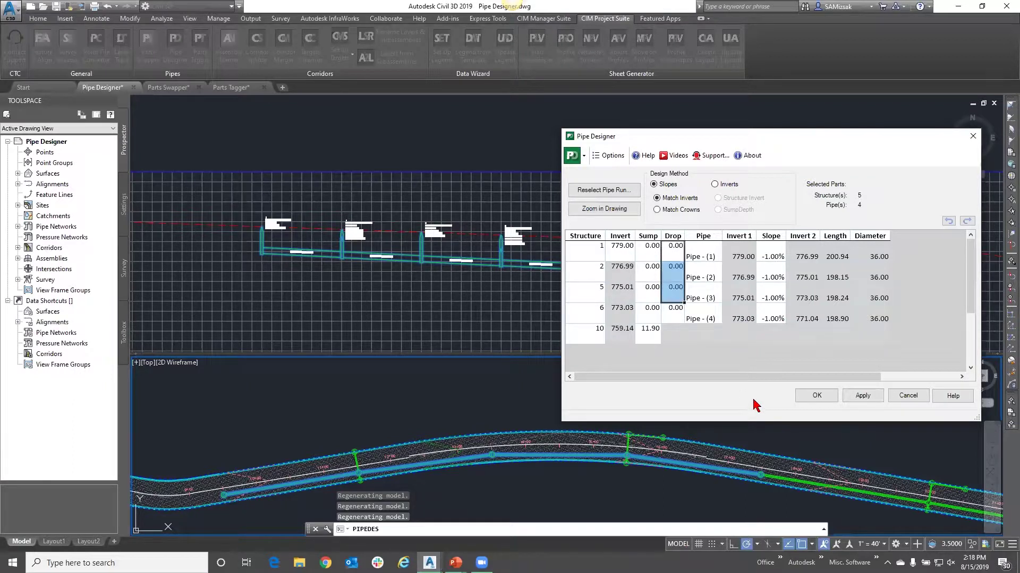
left_click(861, 397)
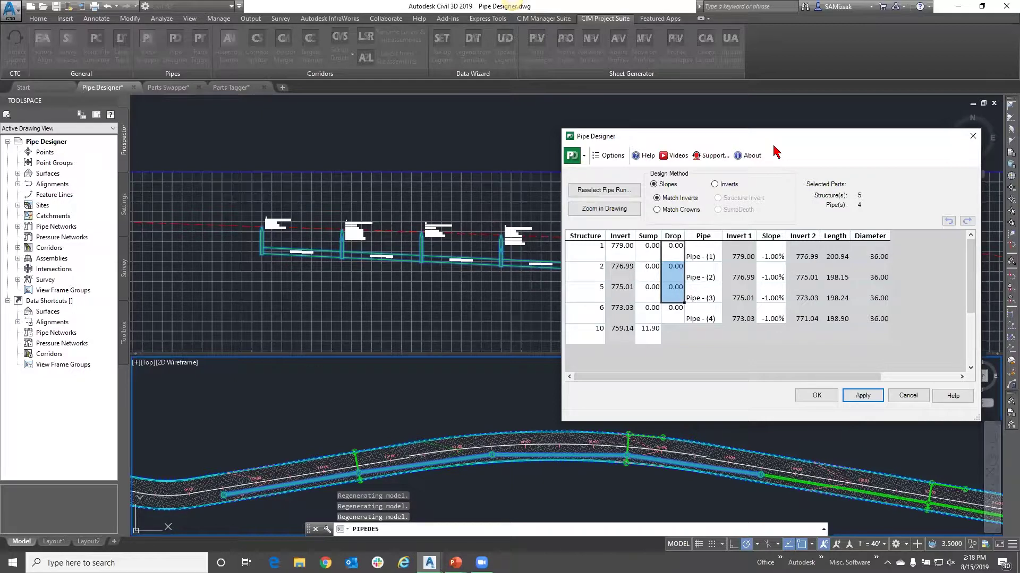
Set structure 10's sump to 0.00, move the dialog clear of its profile, and apply the change.
left_click_drag(773, 139, 716, 173)
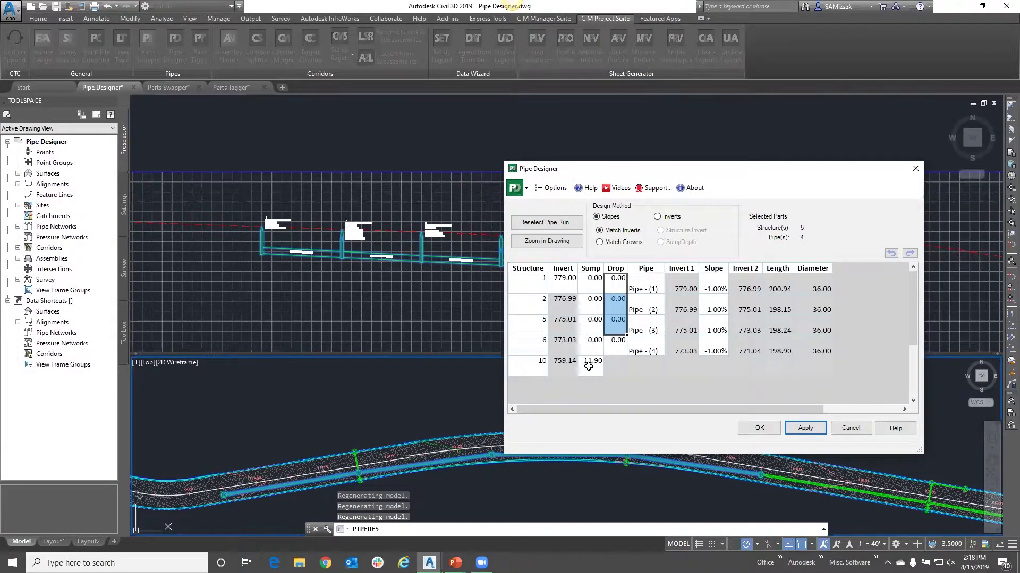
double_click(588, 366)
type("0.00")
key("Return")
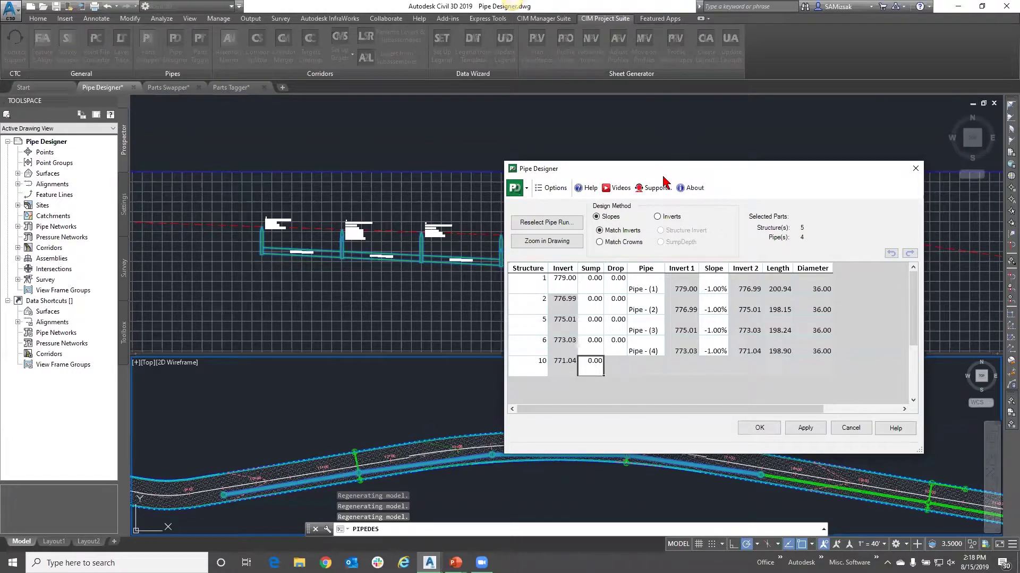
left_click_drag(664, 177, 281, 96)
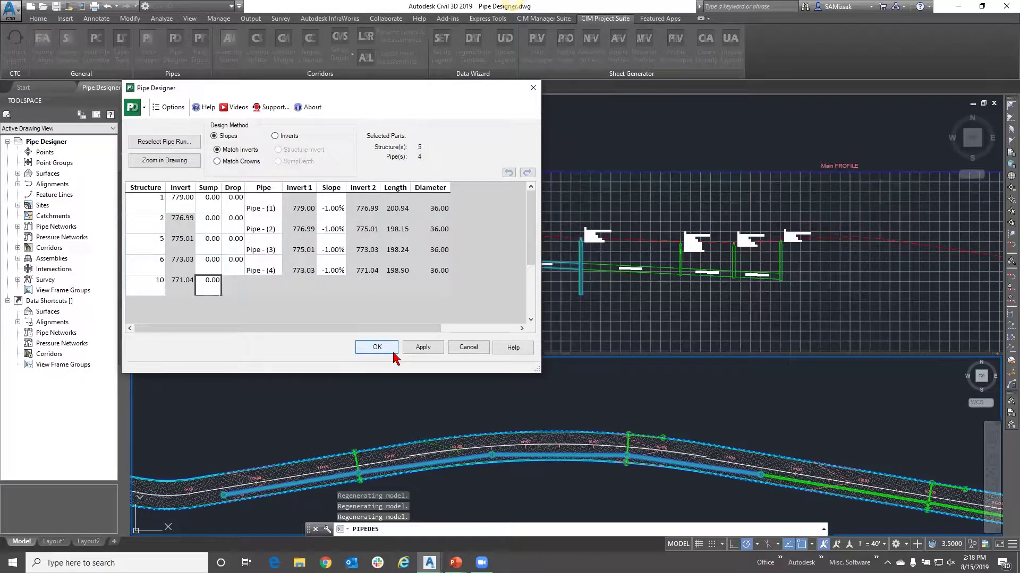
left_click(428, 351)
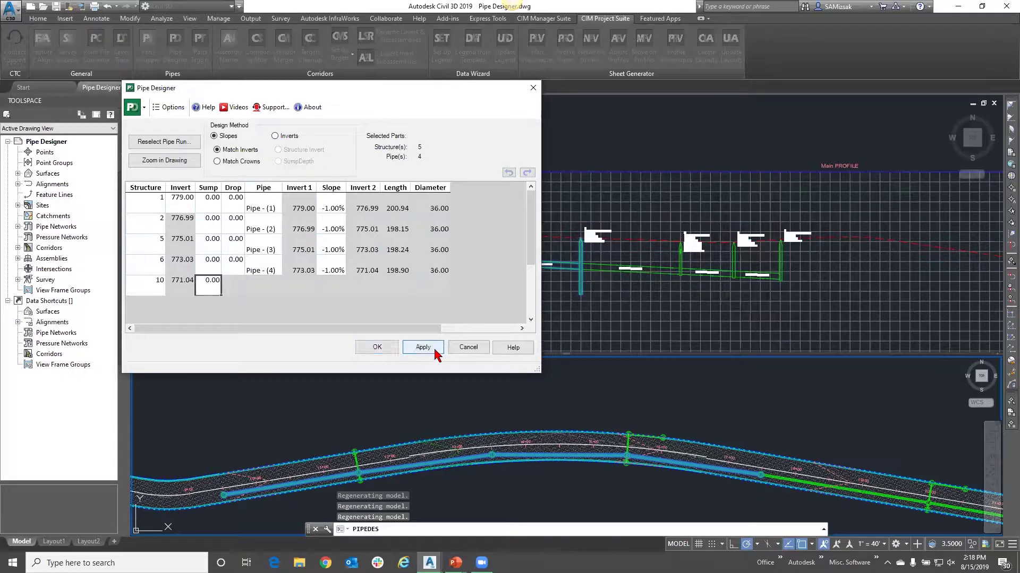
left_click(425, 350)
left_click(433, 352)
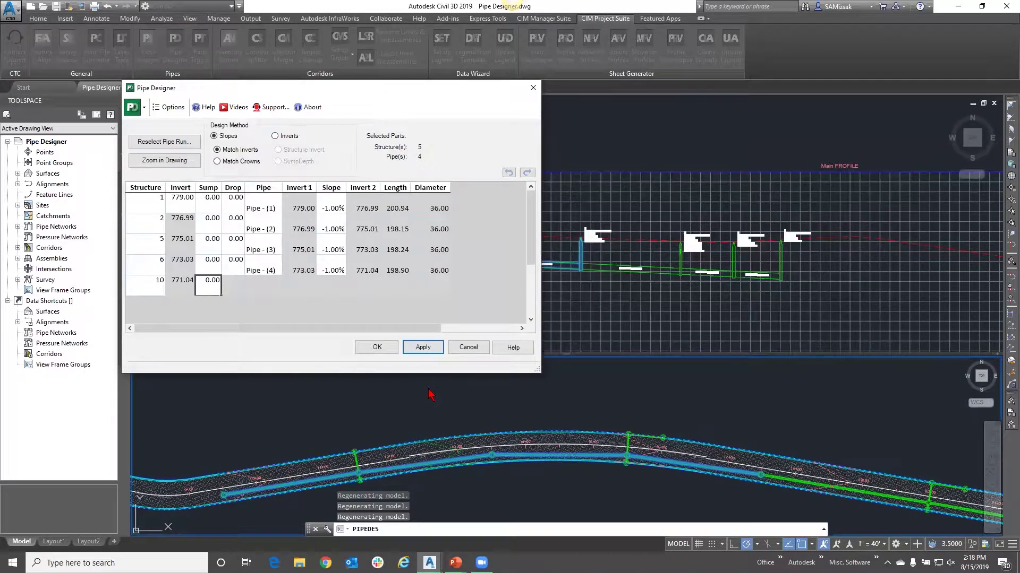
Switch the design method to Inverts with Structure Invert and set Pipe - (2)'s Invert 1 to 776.50.
left_click(275, 136)
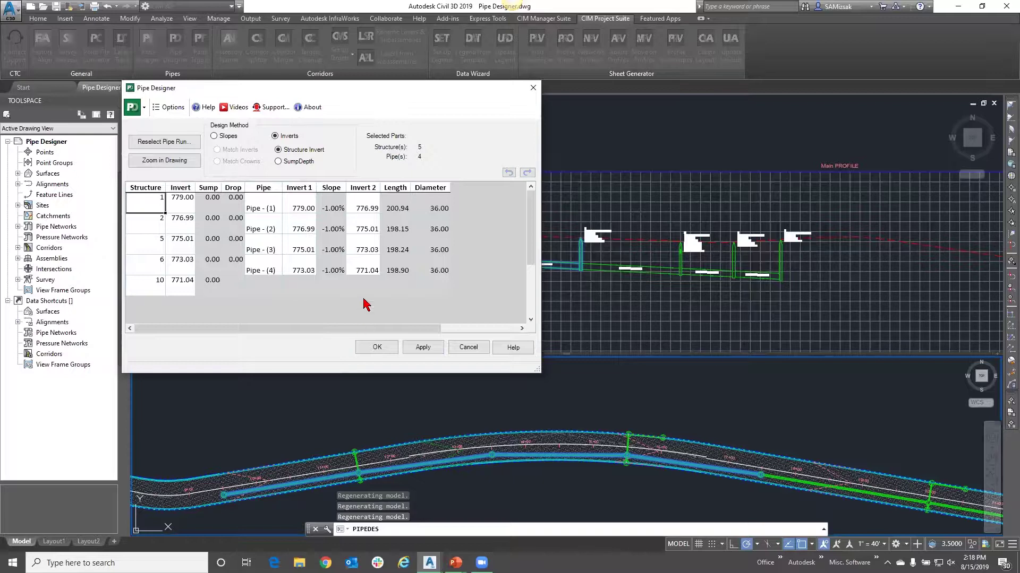
left_click(292, 231)
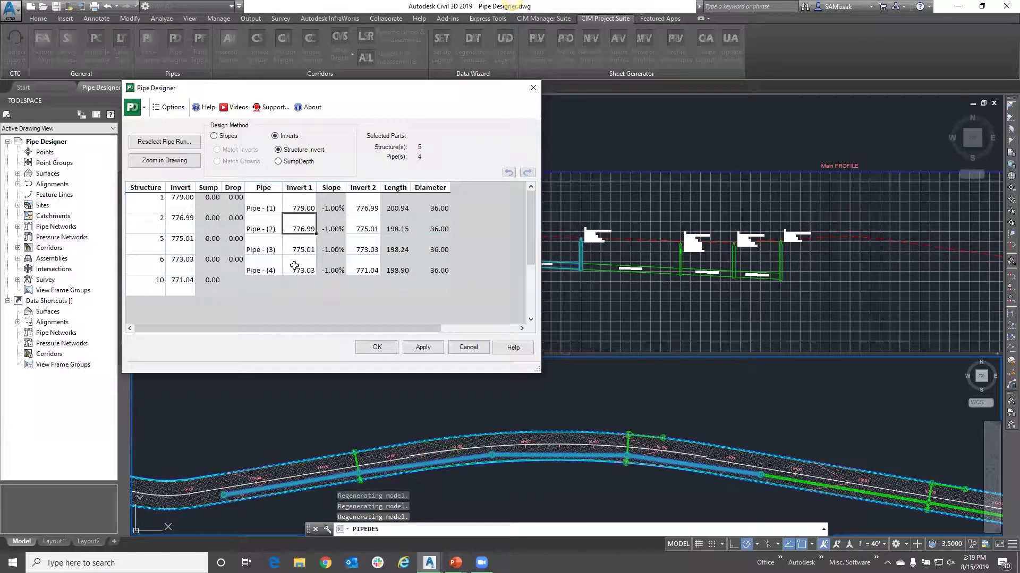
type("776.50")
key("Return")
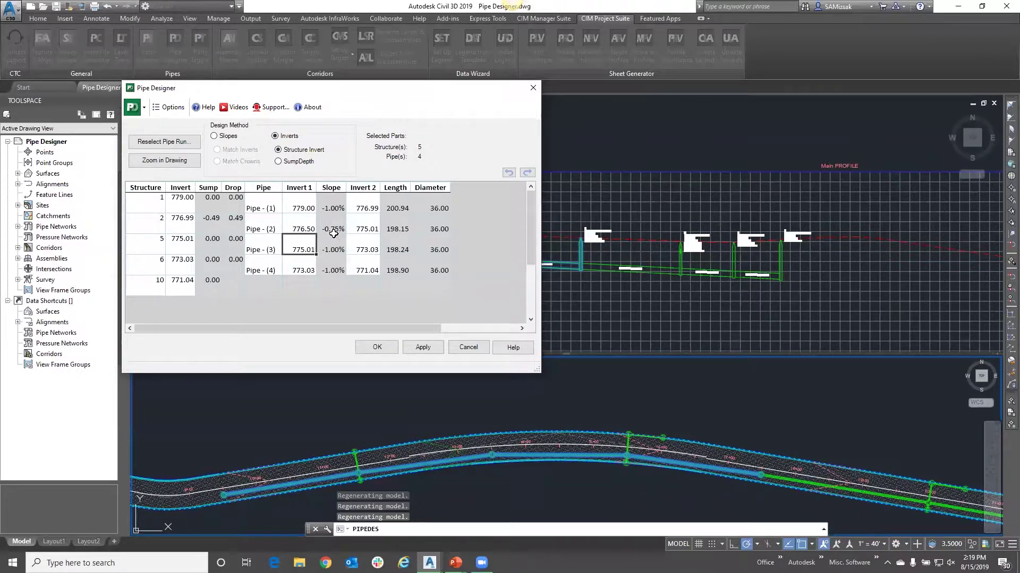
Try Invert 1 values of 776.00 and 775.00 for Pipe - (2), and return it to 776.50.
left_click(294, 227)
type("7")
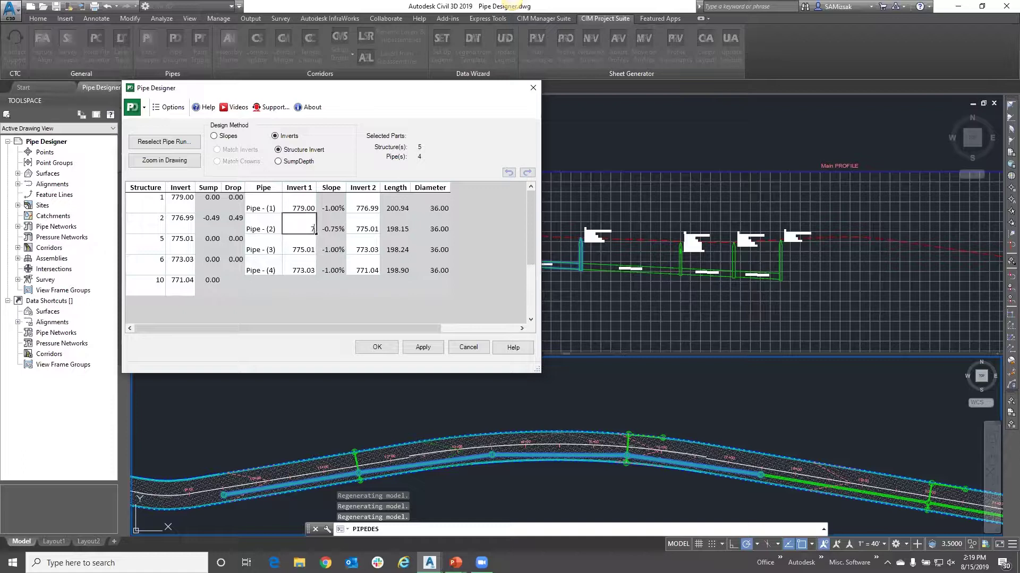
key("Return")
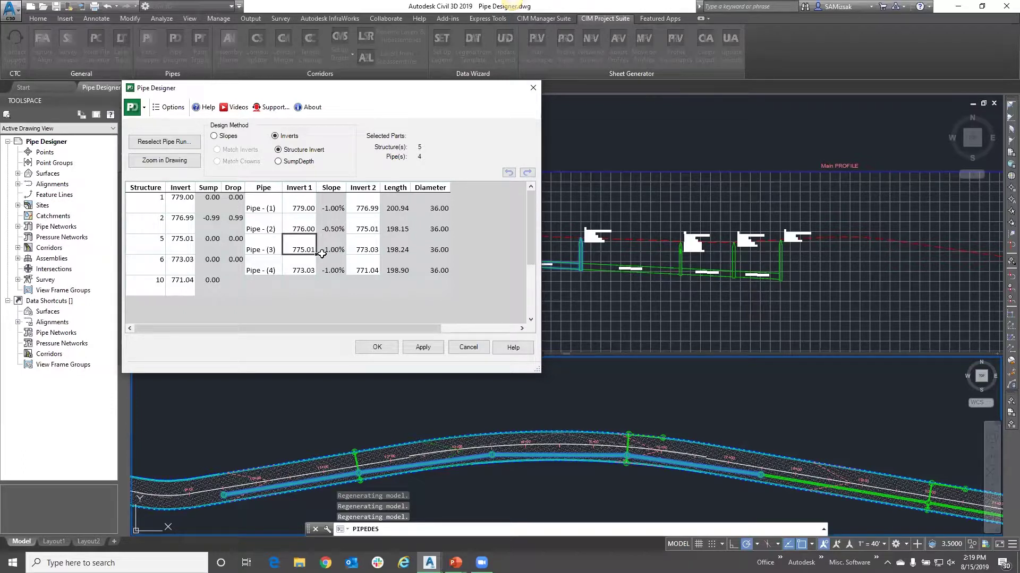
left_click(295, 228)
key("Return")
left_click(300, 229)
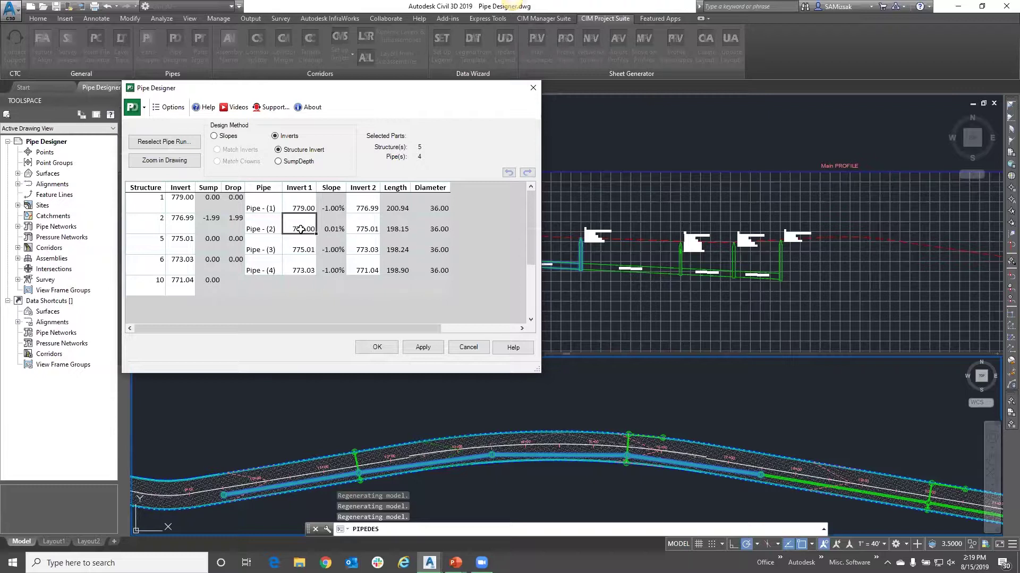
type("776.5")
key("Return")
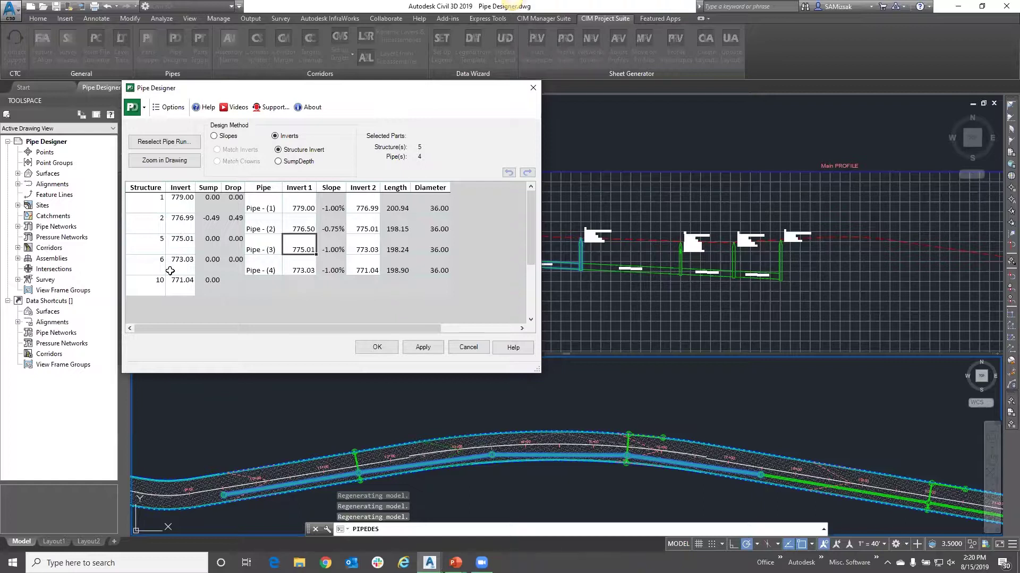
Set structure 1's invert to 785.00 and apply it to the pipe run.
left_click(187, 203)
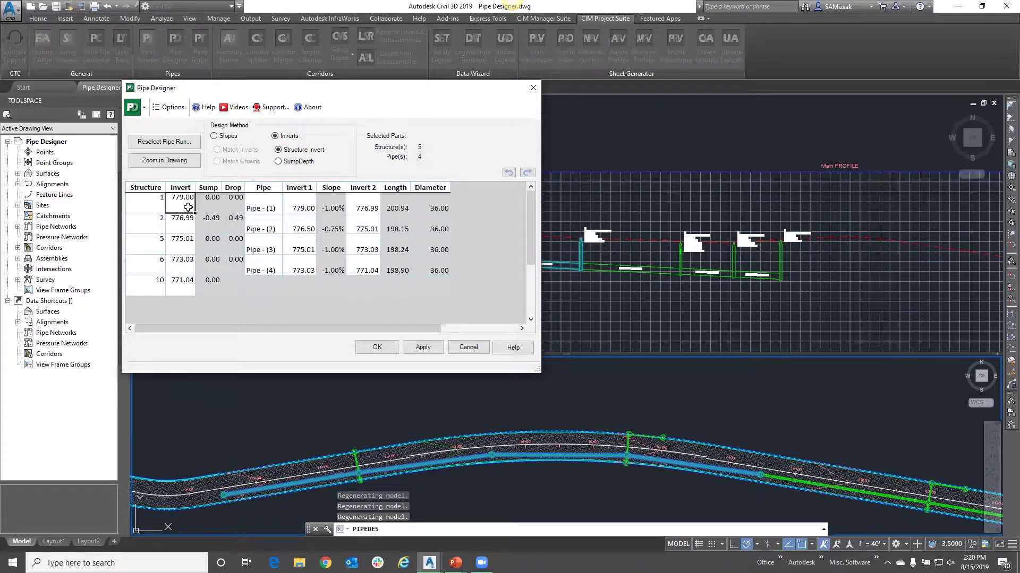
type("77")
type("85")
key("Return")
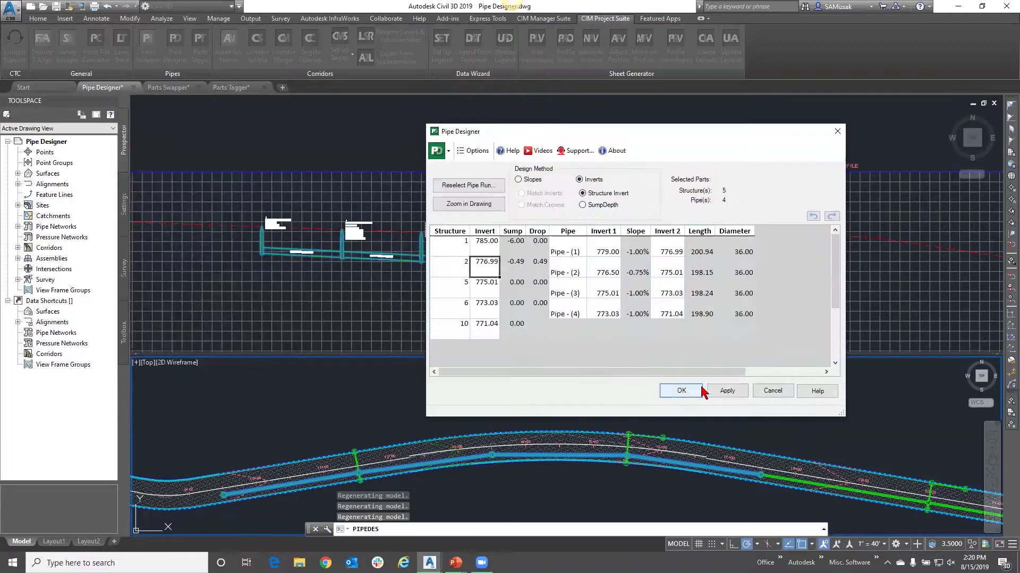
left_click(726, 391)
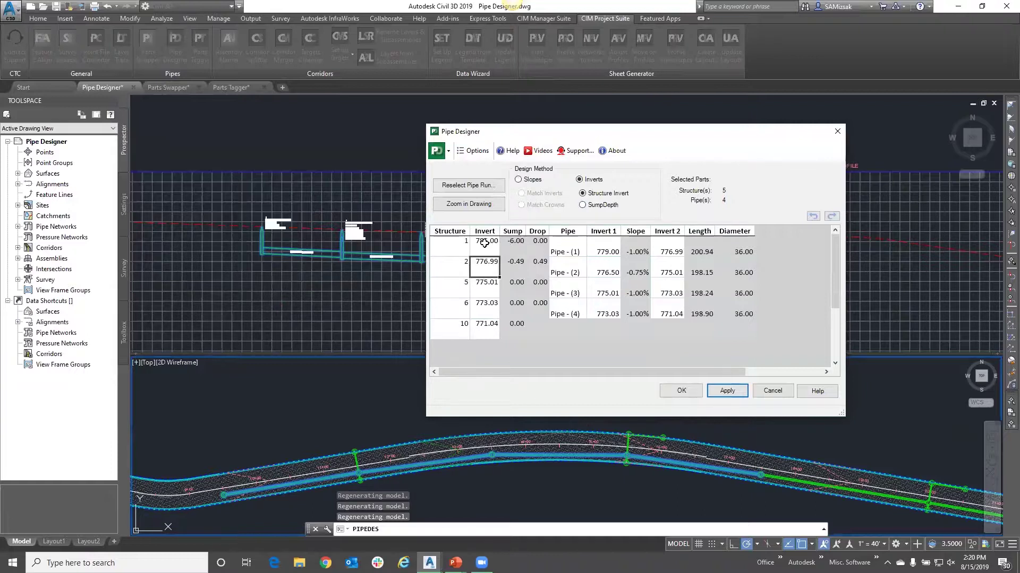
Switch the design method back to Slopes with Match Inverts and set structure 1's sump to 0.00.
left_click(513, 246)
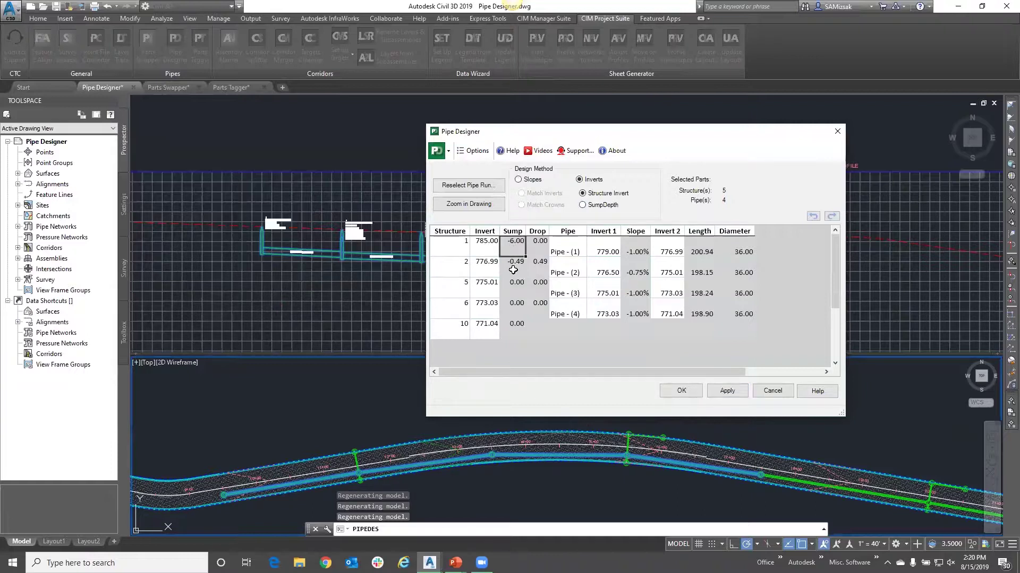
left_click(518, 180)
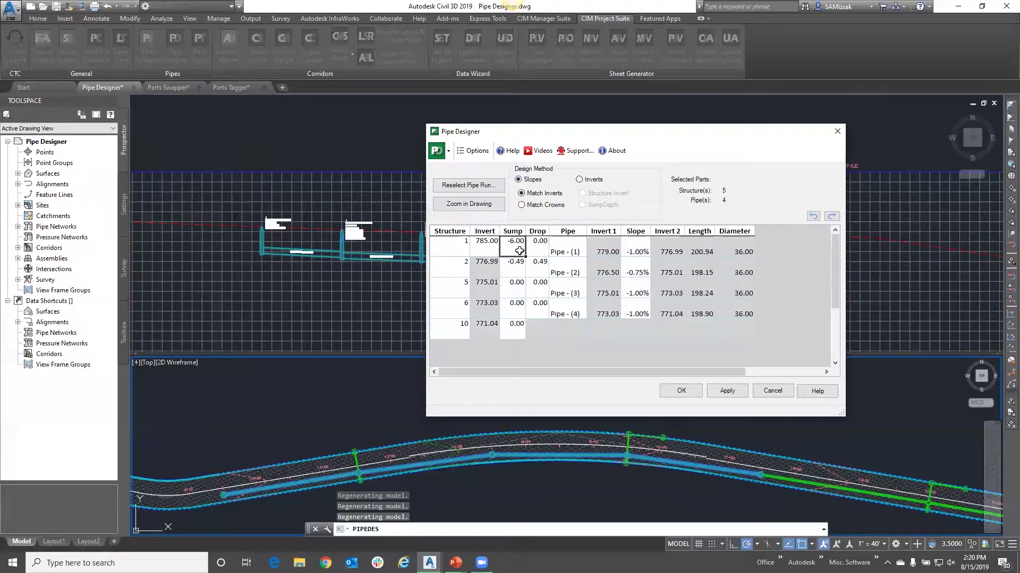
type("0")
key("Return")
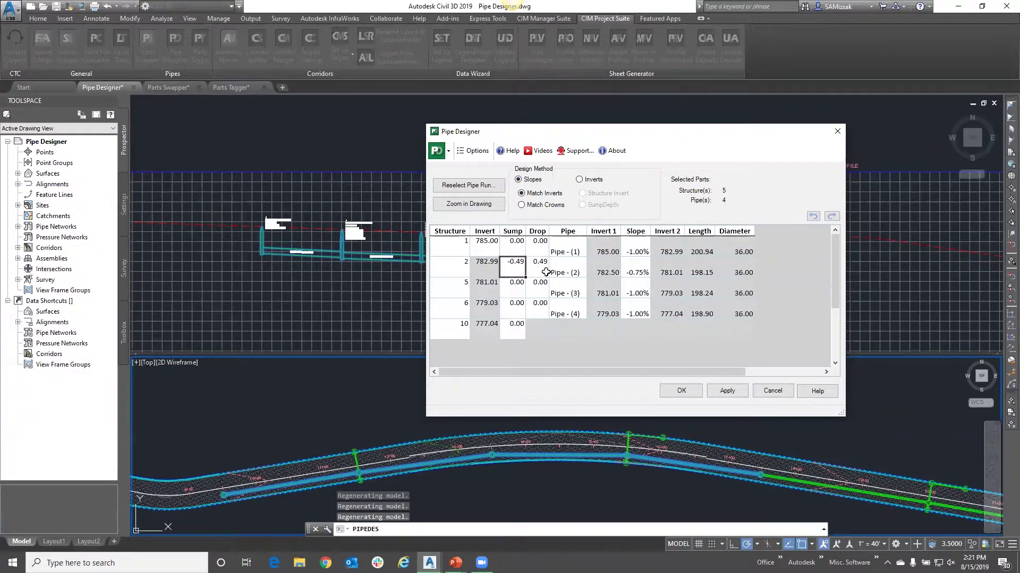
Apply the pending pipe run edits, set structure 1's invert to 790.00, and apply it, accepting the rim elevation changes.
left_click(726, 391)
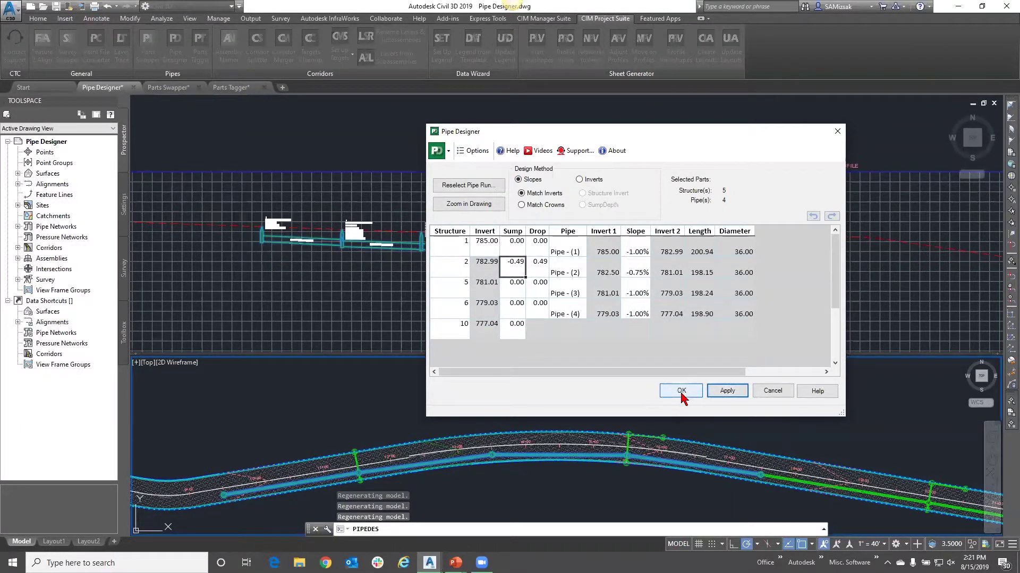
double_click(480, 244)
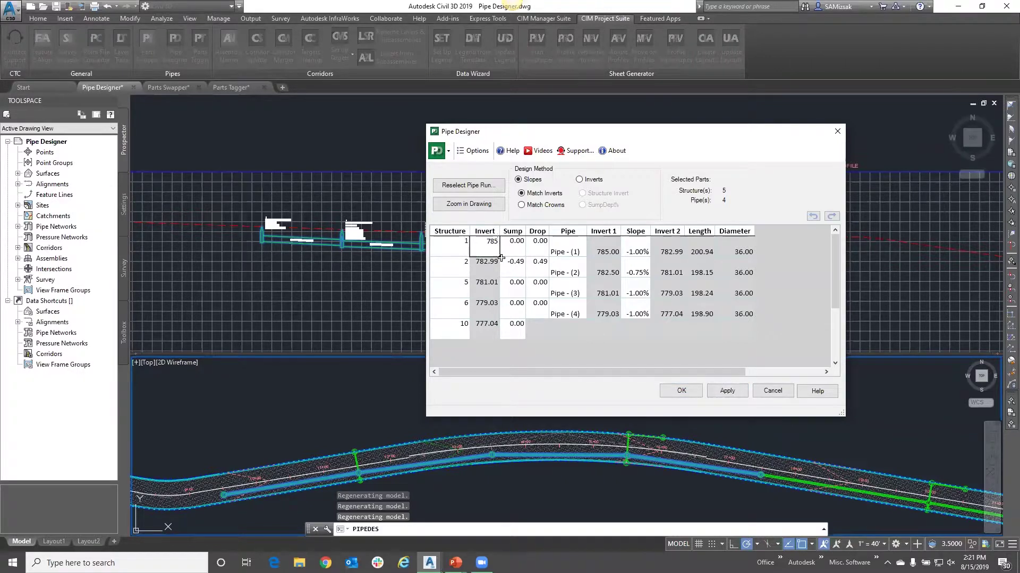
key("BackSpace")
key("BackSpace")
type("90")
key("Return")
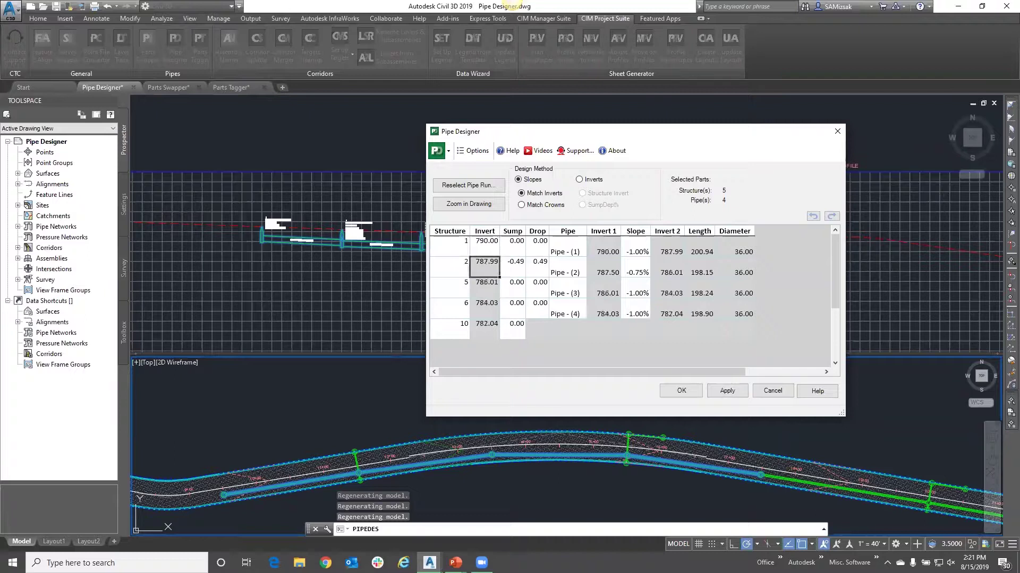
left_click(727, 391)
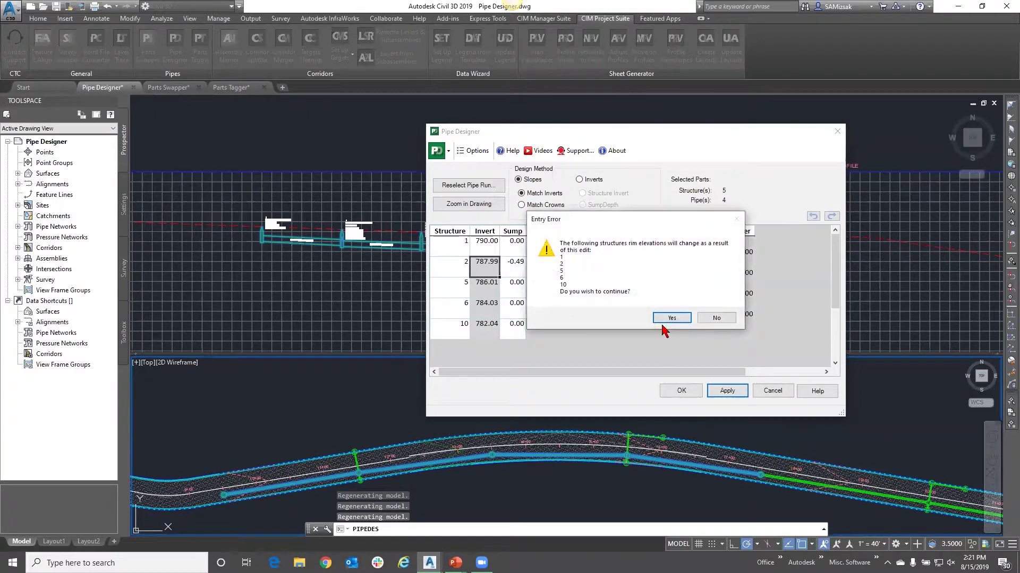
left_click(672, 319)
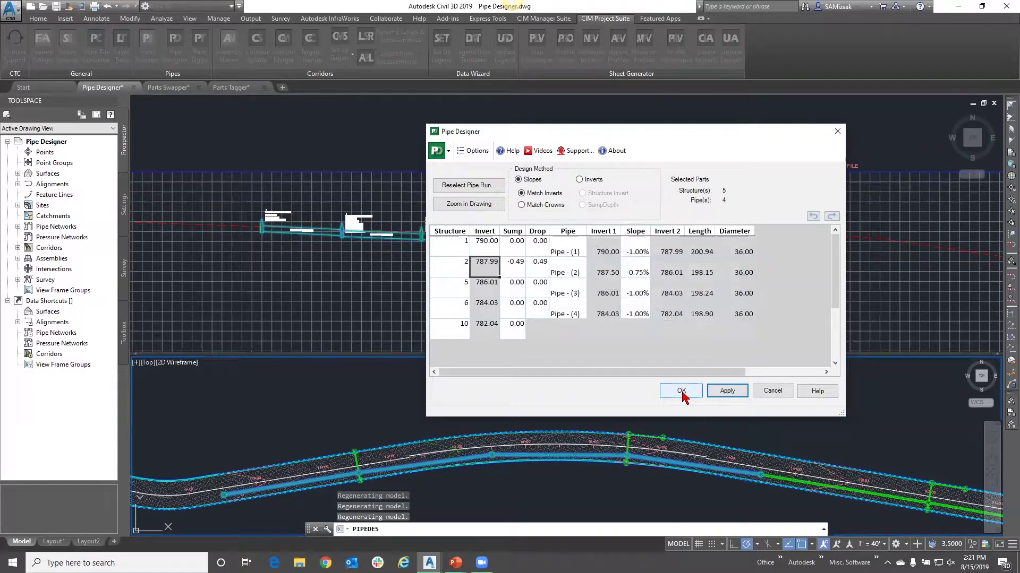
Set structure 1's invert to 780.00 and accept the pipe run design to finish Pipe Designer.
left_click(488, 244)
type("780")
key("Return")
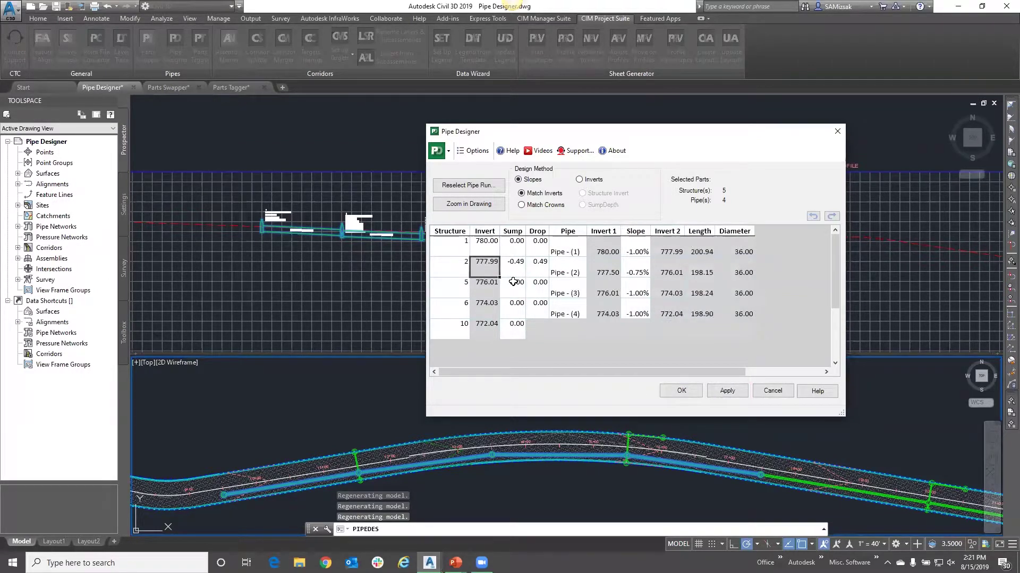
left_click(689, 393)
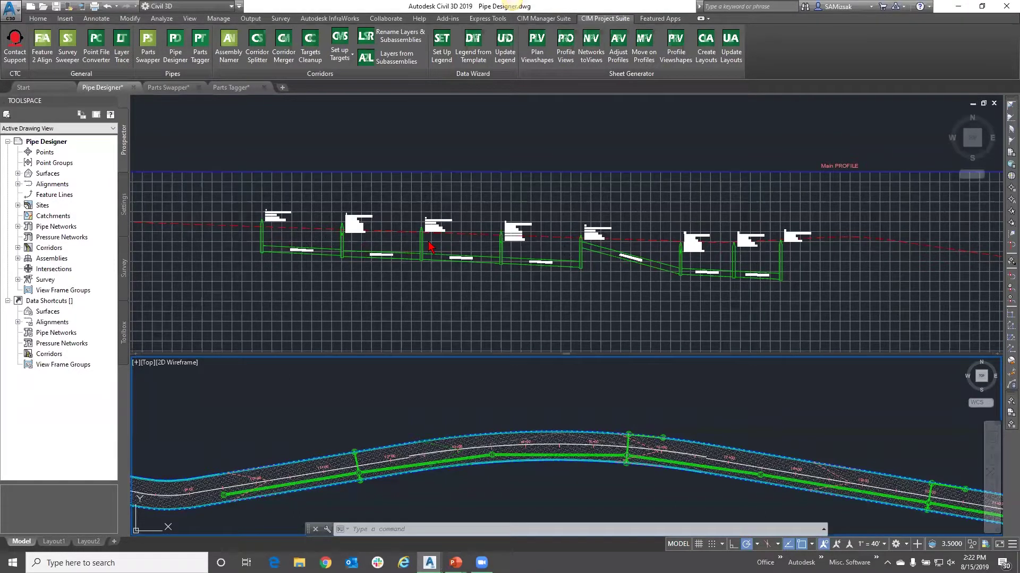
Switch to the running PowerPoint slide show of the CIM Project Suite Pipe Designer presentation.
key("alt+Tab")
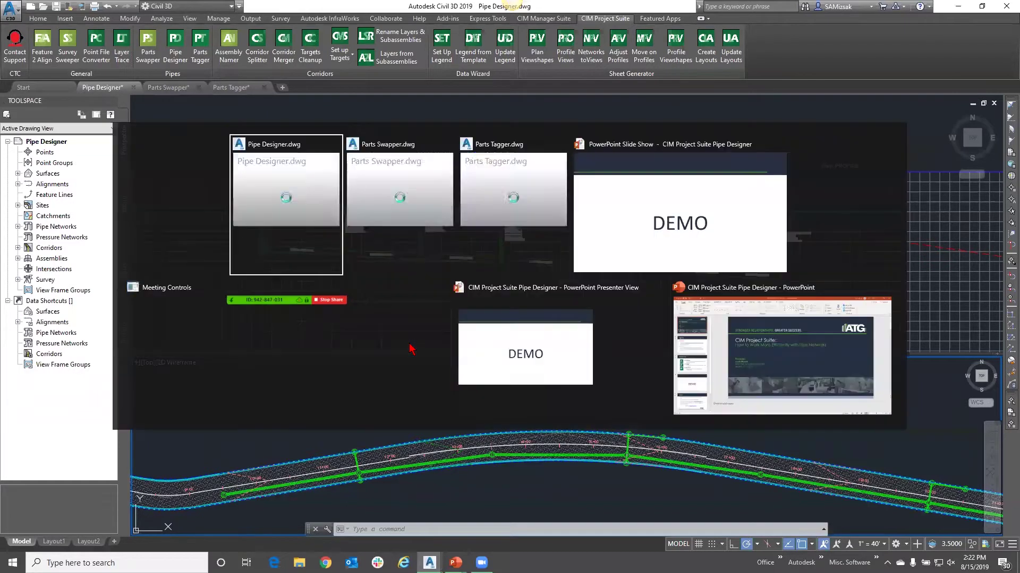
key("alt+Tab")
key("alt+Tab")
key("alt+Tab")
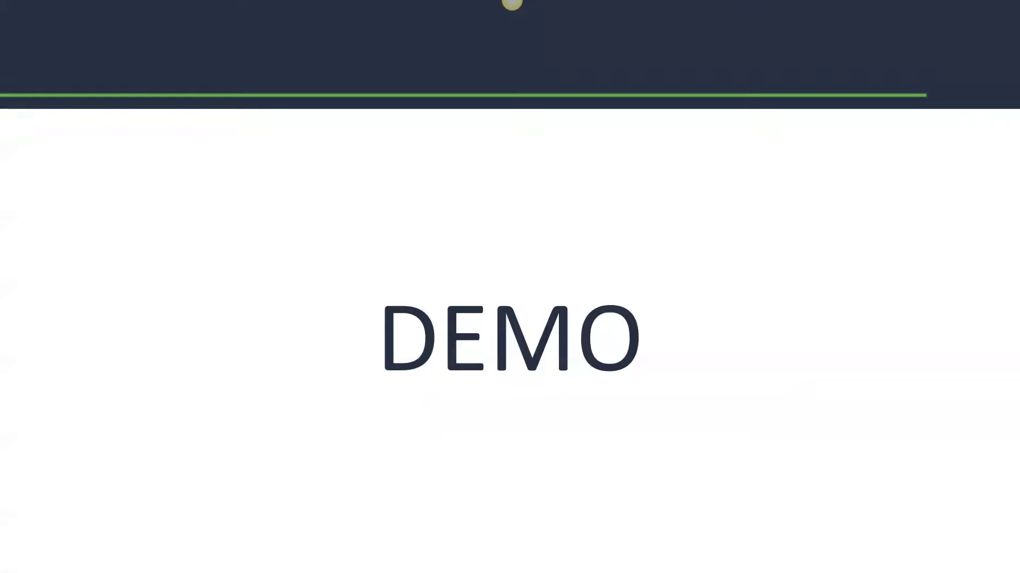
key("Right")
key("Right")
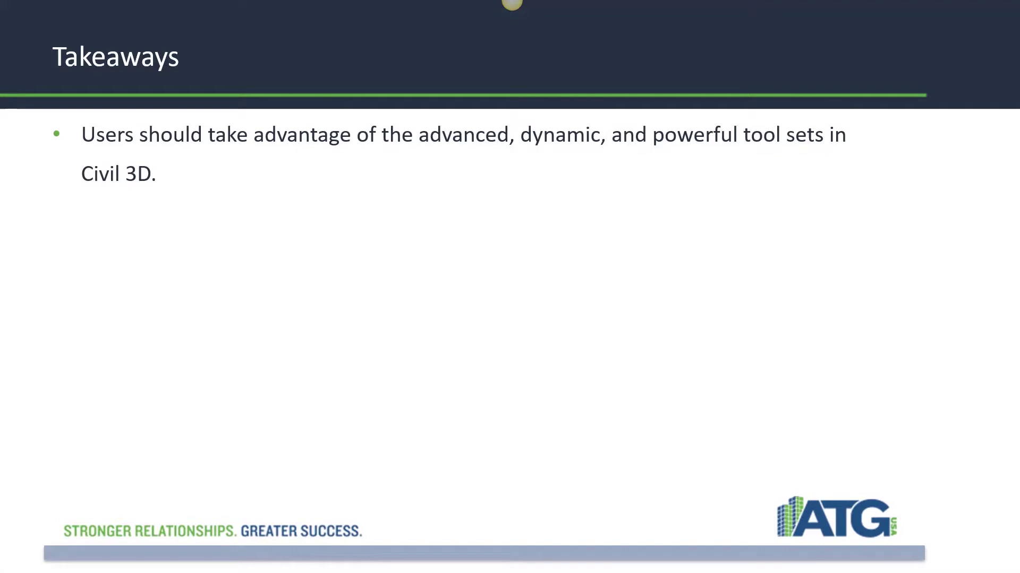
key("Right")
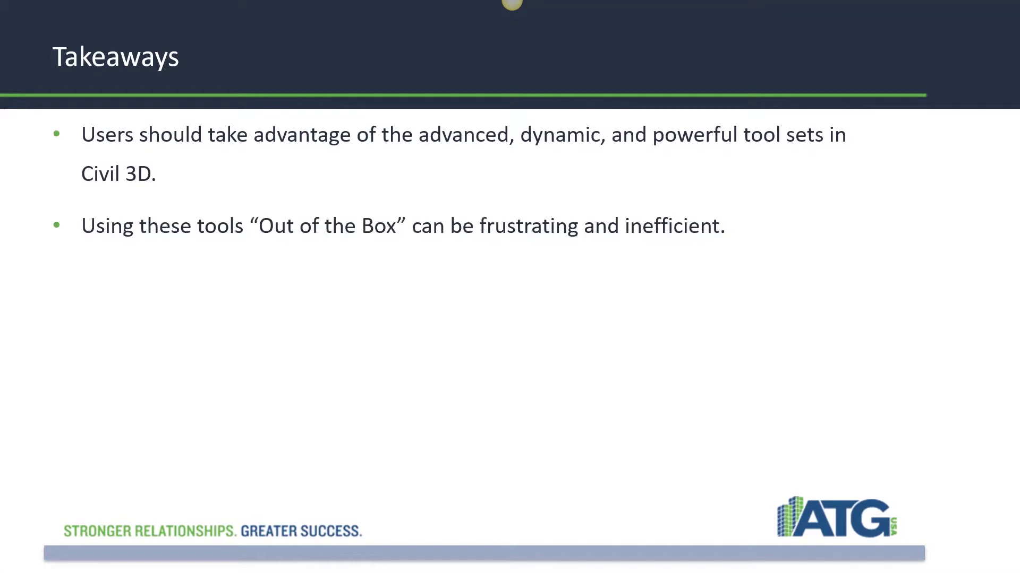